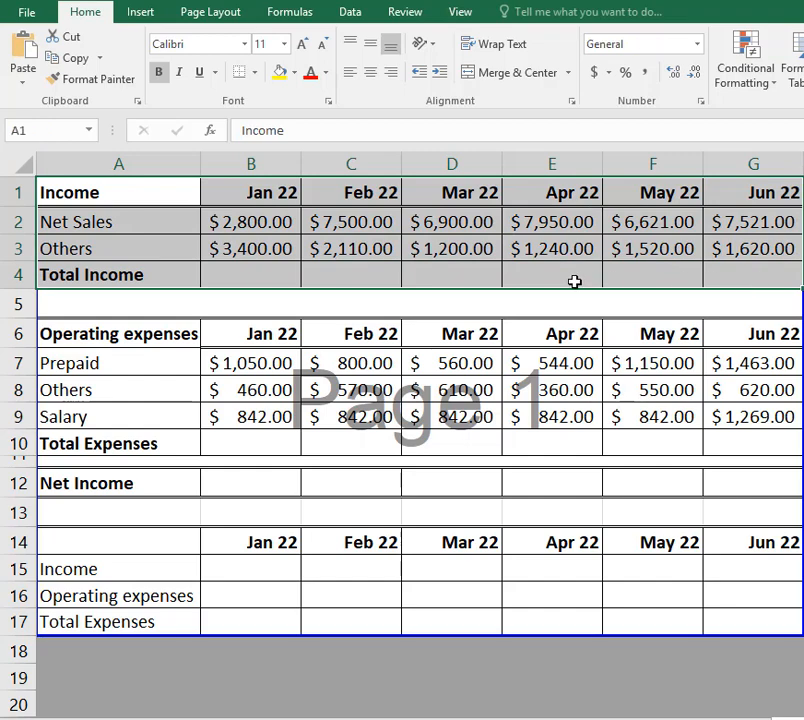
Step: Total the January income in B4 with =SUM(B2:B3) and fill the formula across the Total Income row through June
left_click(574, 282)
left_click(265, 272)
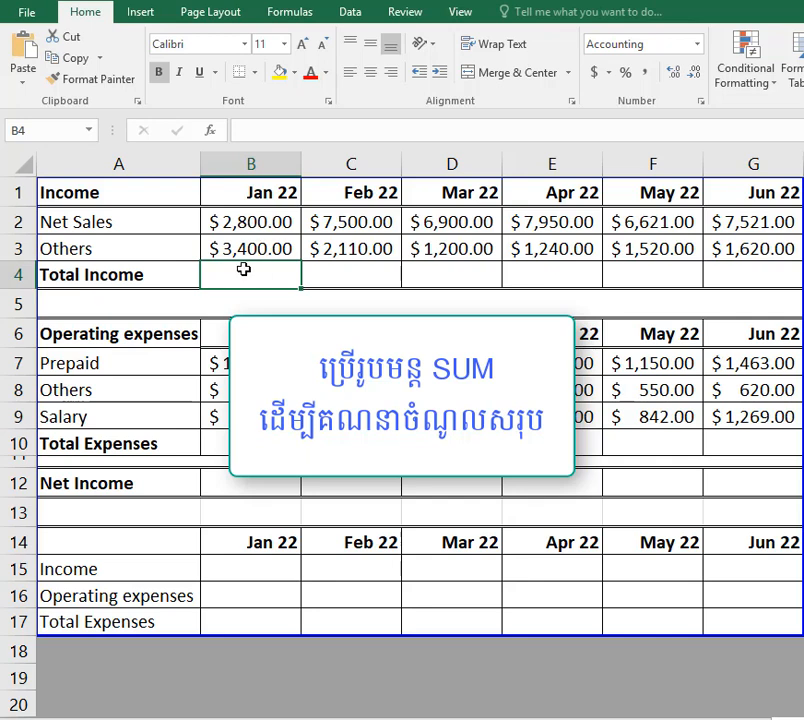
type("=")
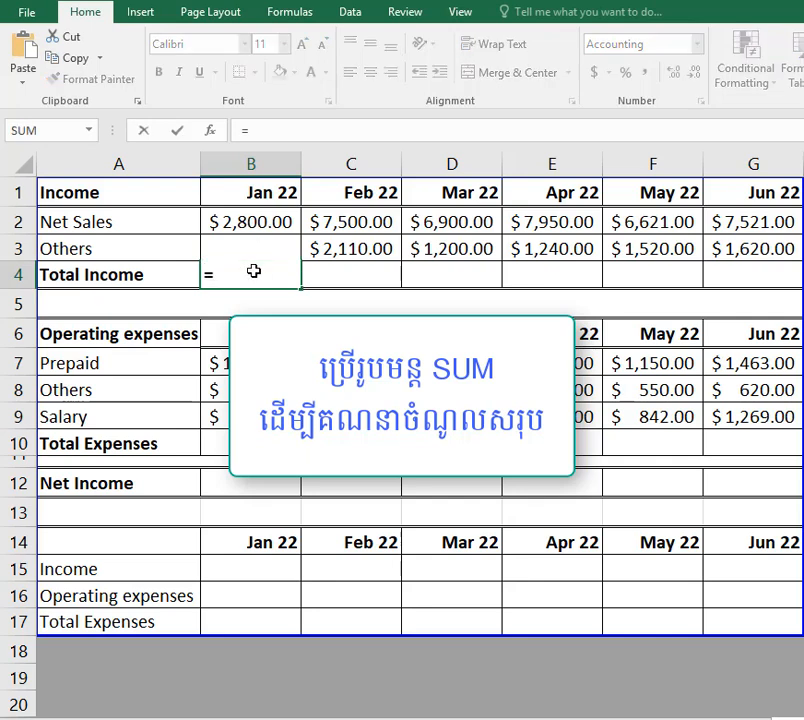
type("sum(")
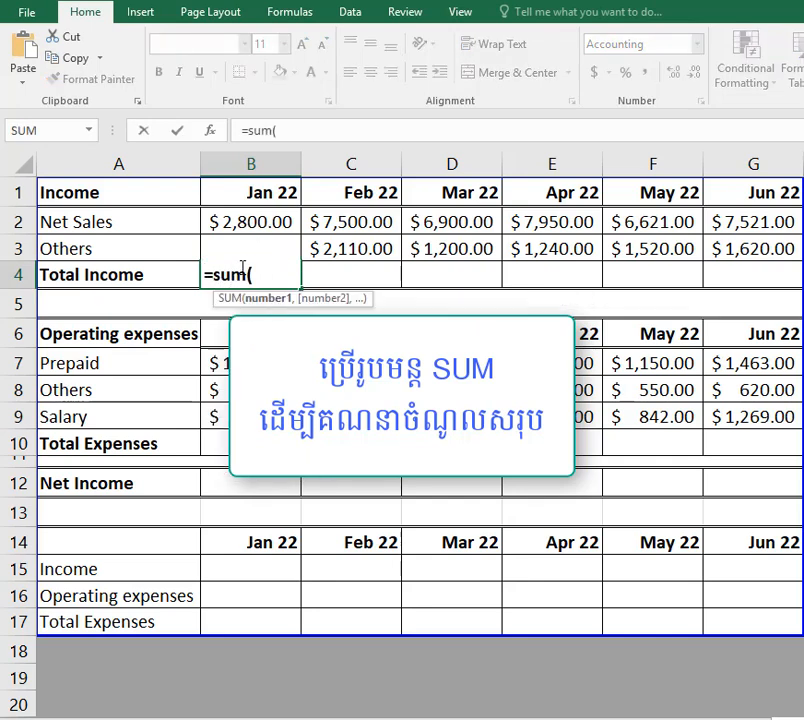
left_click_drag(239, 224, 239, 247)
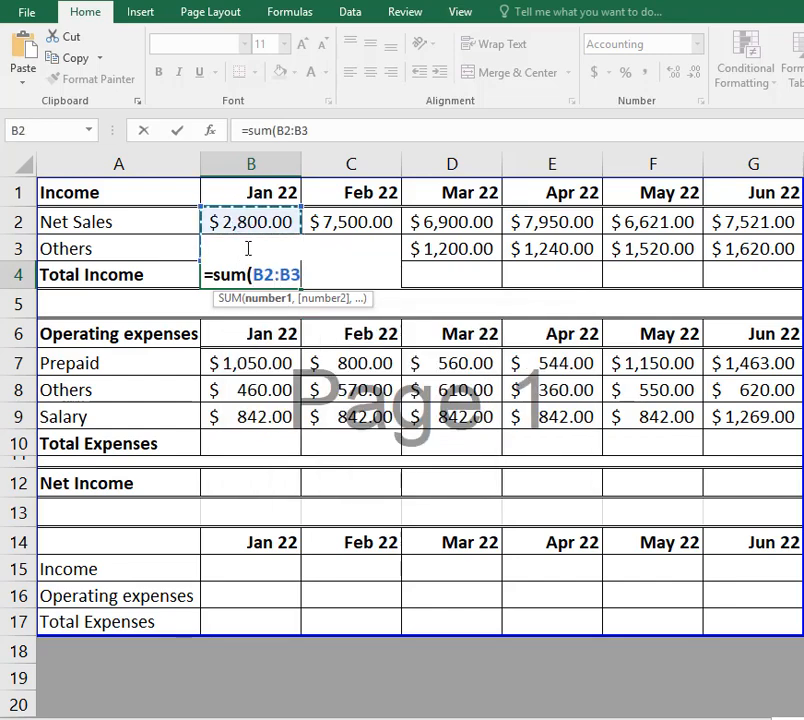
key("Return")
left_click(271, 267)
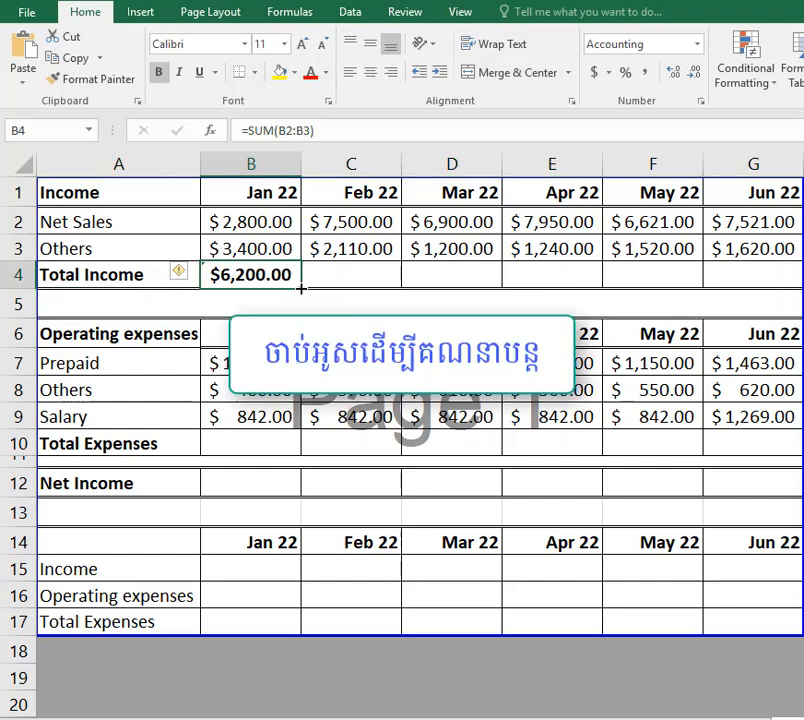
left_click_drag(310, 288, 763, 279)
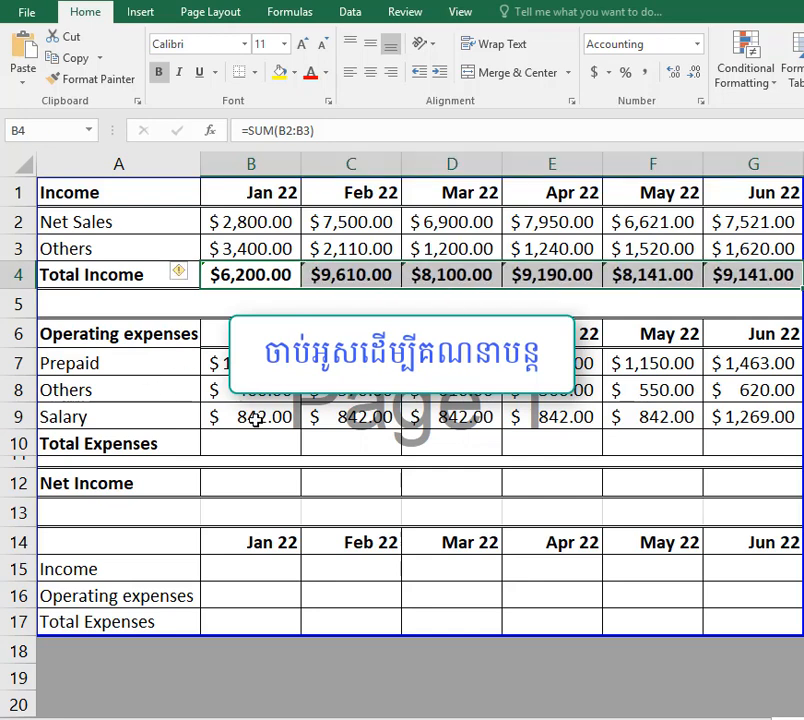
left_click(255, 441)
left_click(95, 442)
left_click(115, 334)
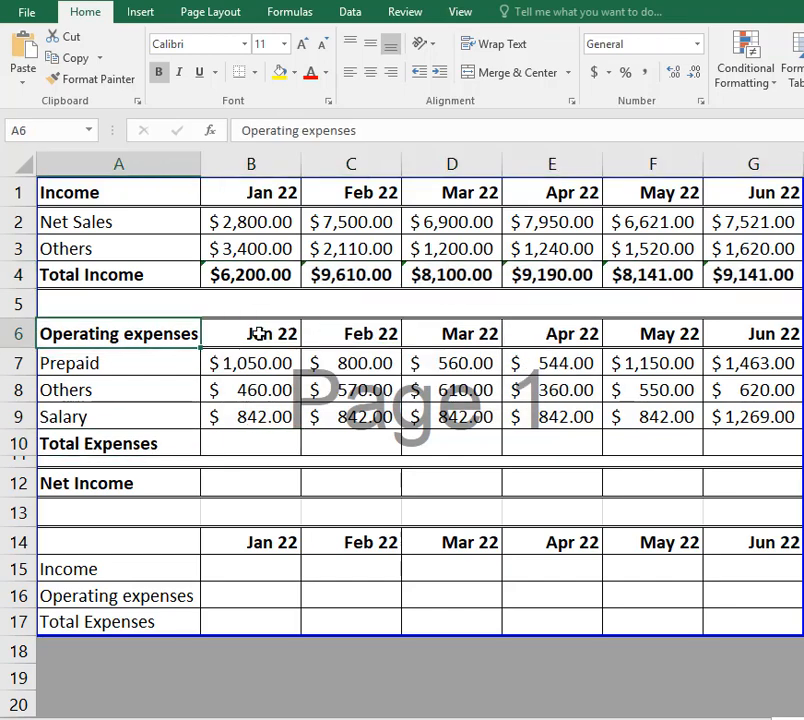
left_click_drag(260, 334, 760, 333)
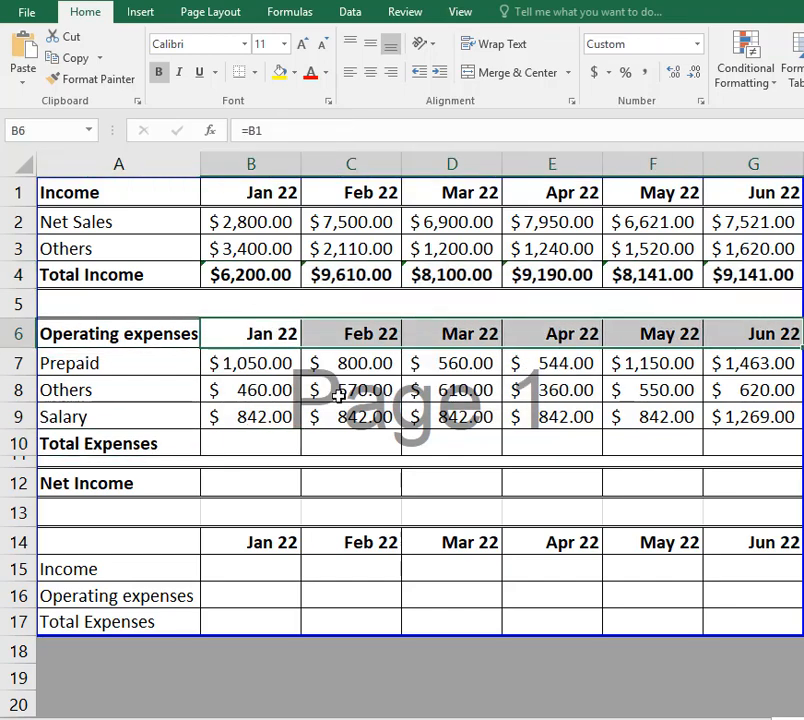
left_click_drag(272, 368, 262, 424)
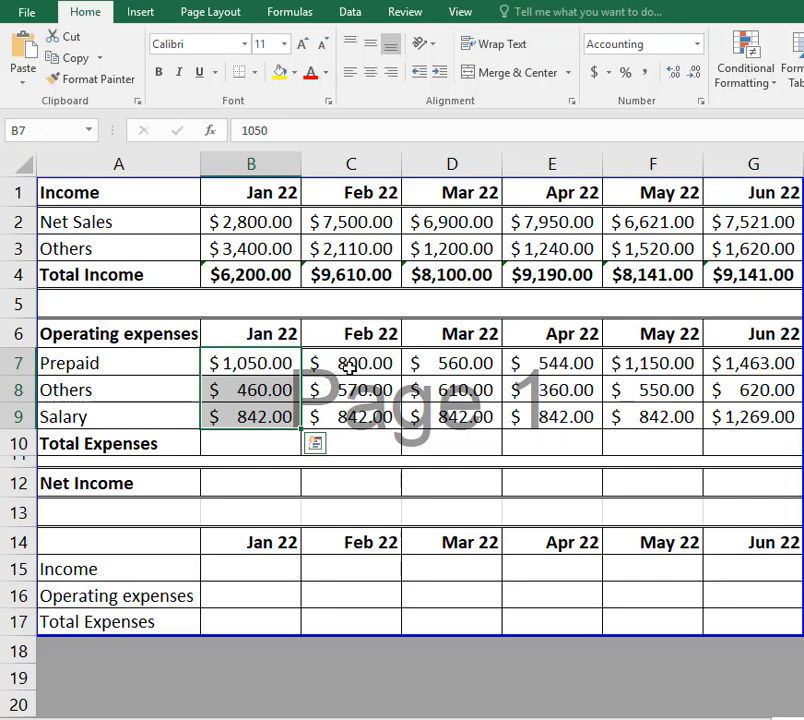
left_click_drag(343, 362, 346, 420)
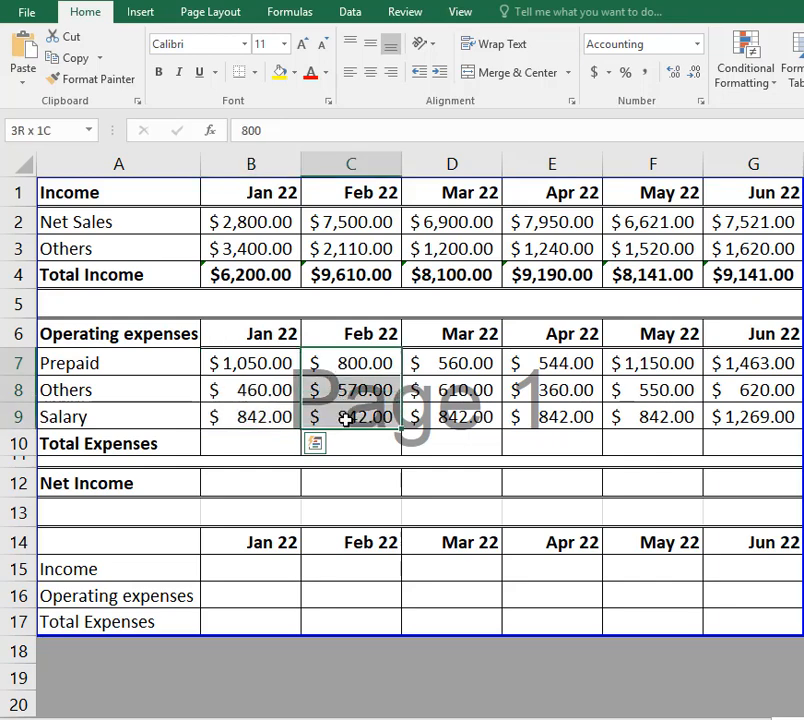
Step: Total the January expenses in B10 with =SUM(B7:B9) and fill the formula across the Total Expenses row through June
left_click(267, 441)
type("=sum(")
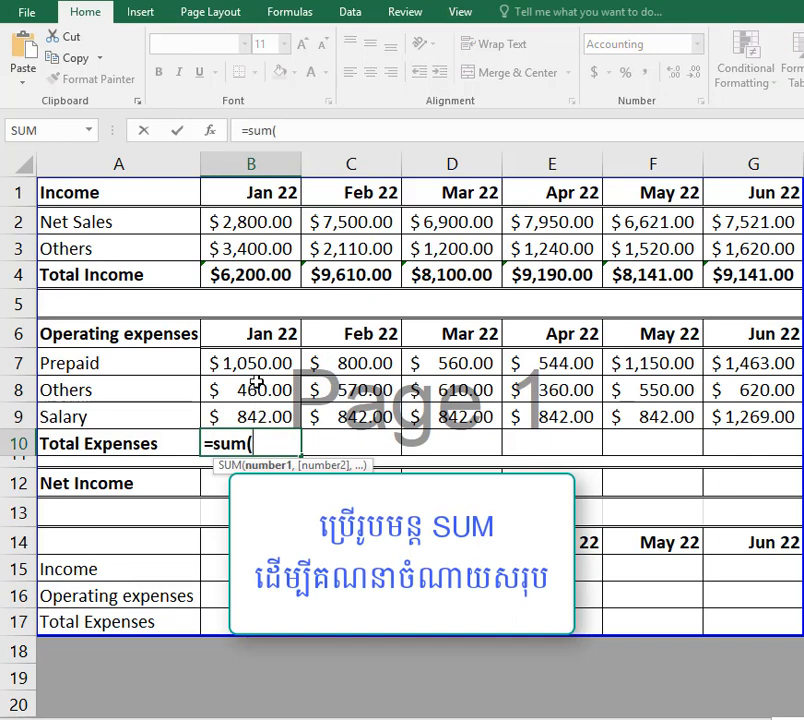
left_click_drag(255, 368, 260, 416)
key("Return")
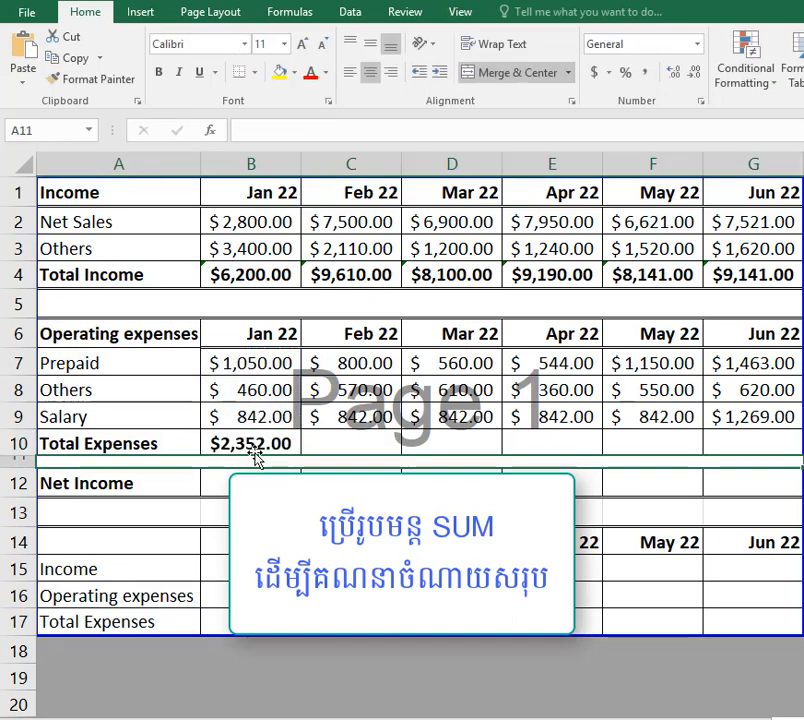
left_click(287, 449)
left_click_drag(302, 456, 760, 452)
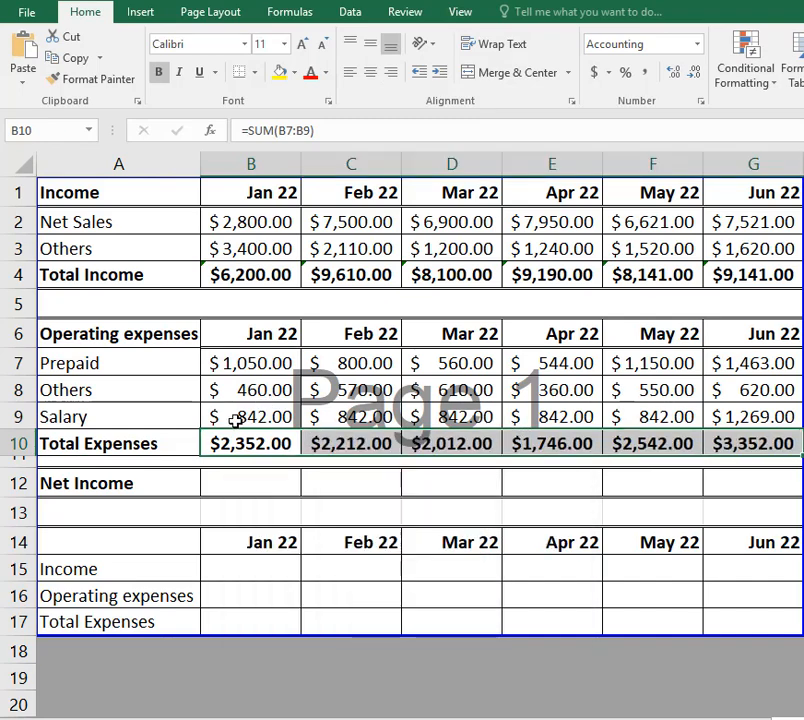
Step: Enter the January net income in B12 as total expenses minus total income, =B10-B4
left_click(235, 488)
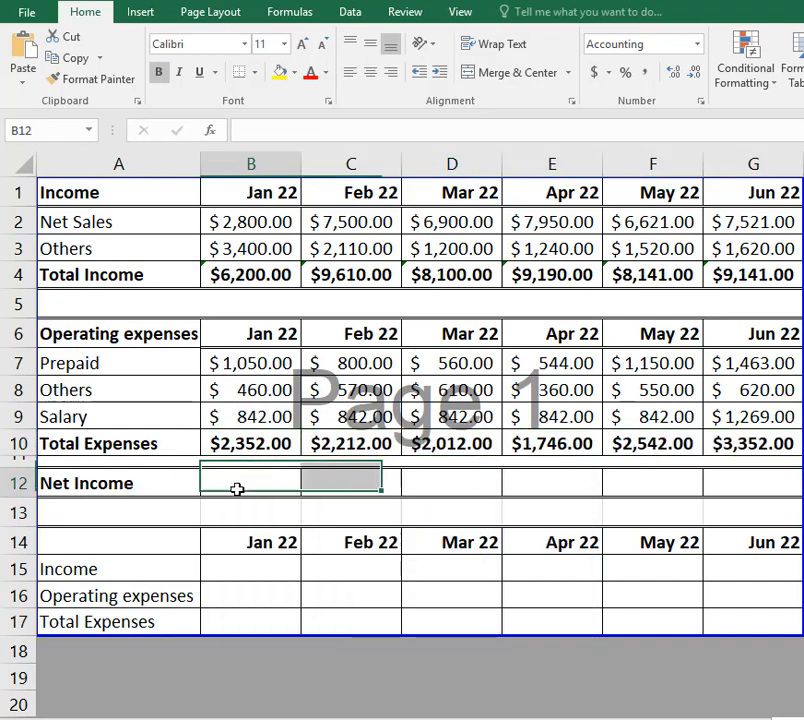
type("=")
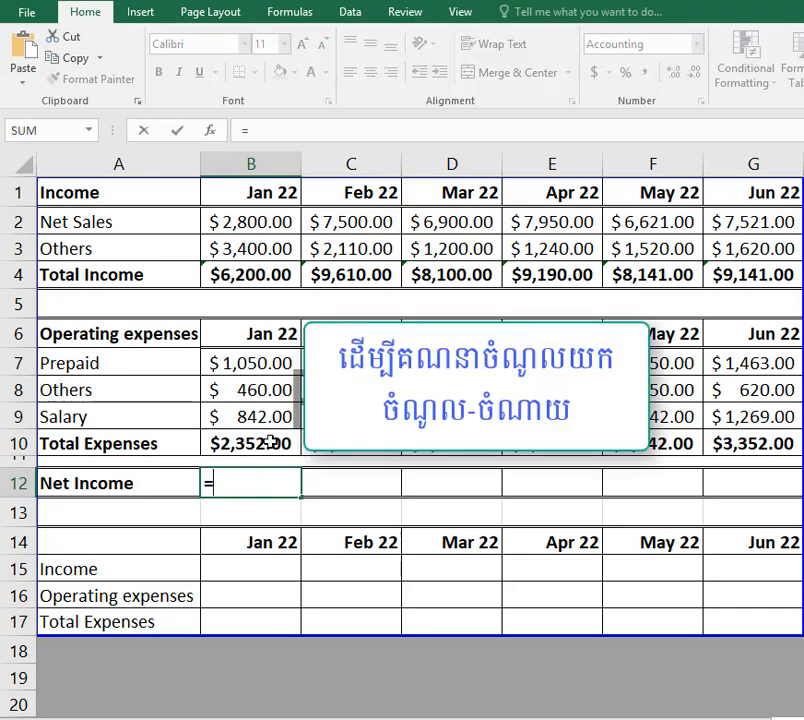
left_click(268, 443)
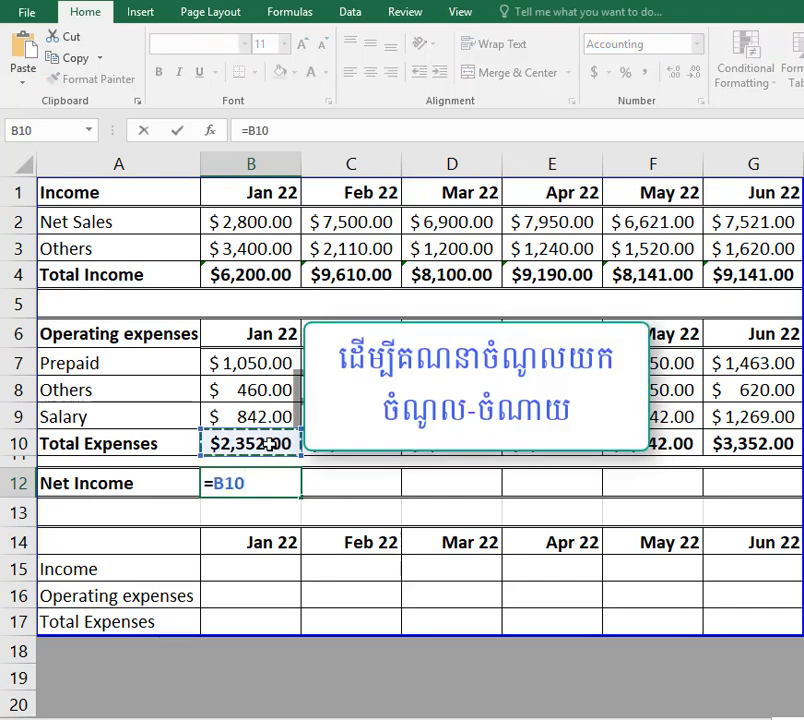
type("-")
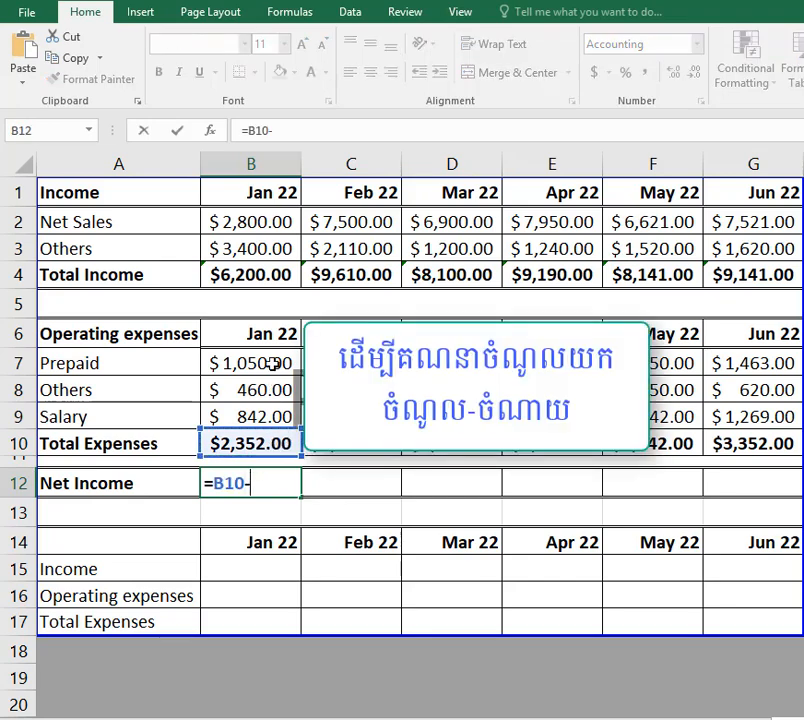
left_click(257, 274)
key("Return")
Step: Replace the January net income formula in B12 with =B4-B10 and fill it across the Net Income row through June
left_click(281, 484)
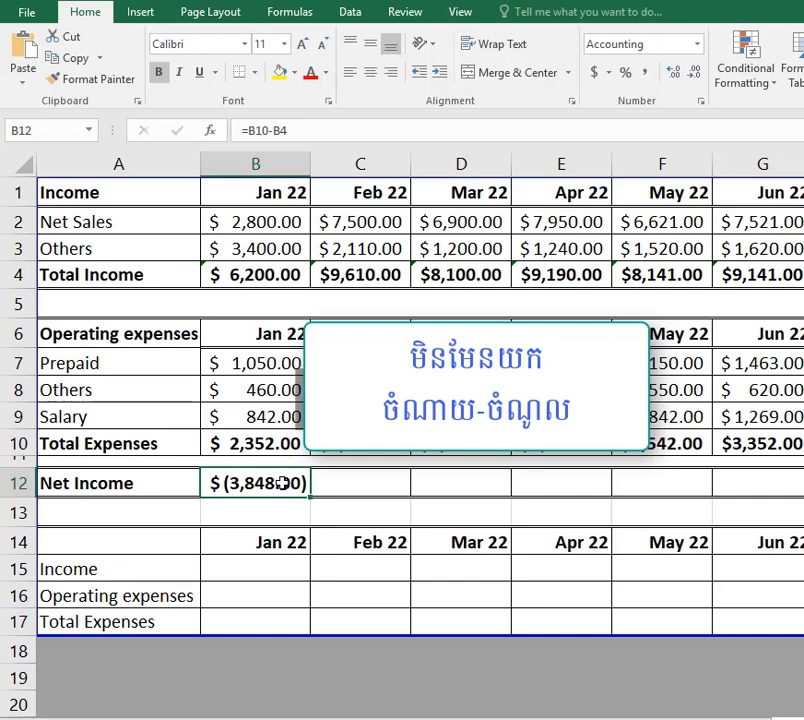
type("=")
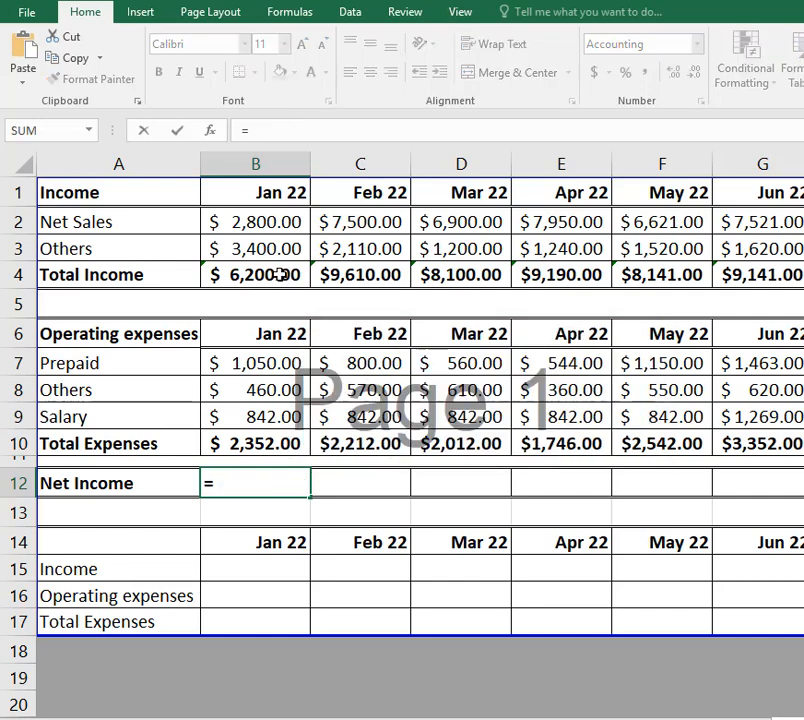
left_click(280, 274)
type("-")
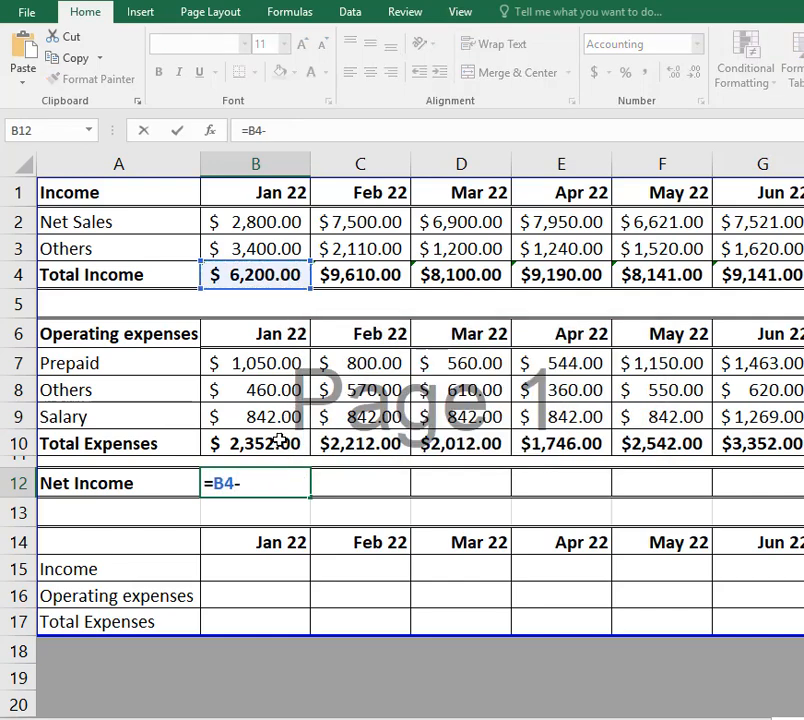
left_click(279, 443)
key("Return")
left_click(290, 484)
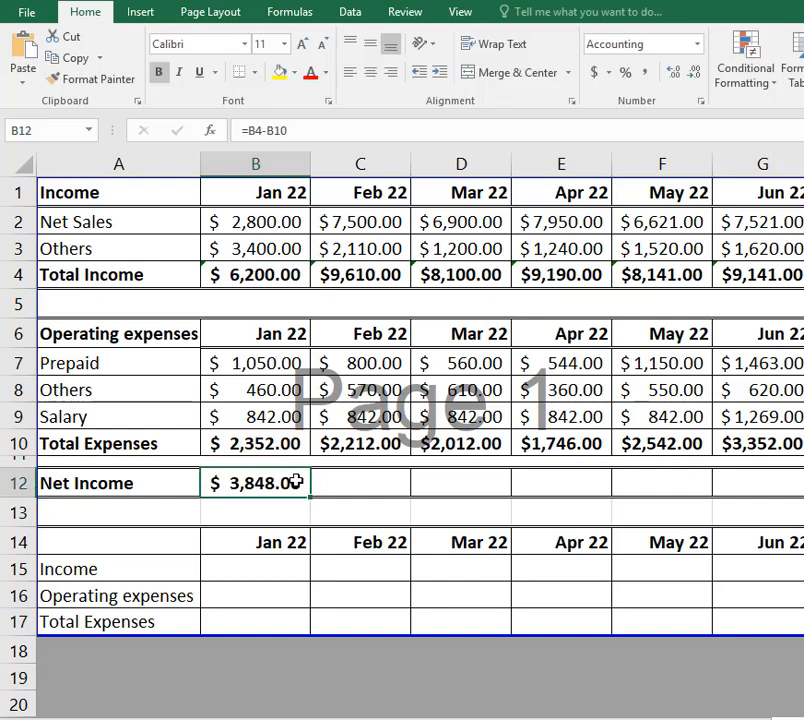
left_click_drag(310, 496, 778, 488)
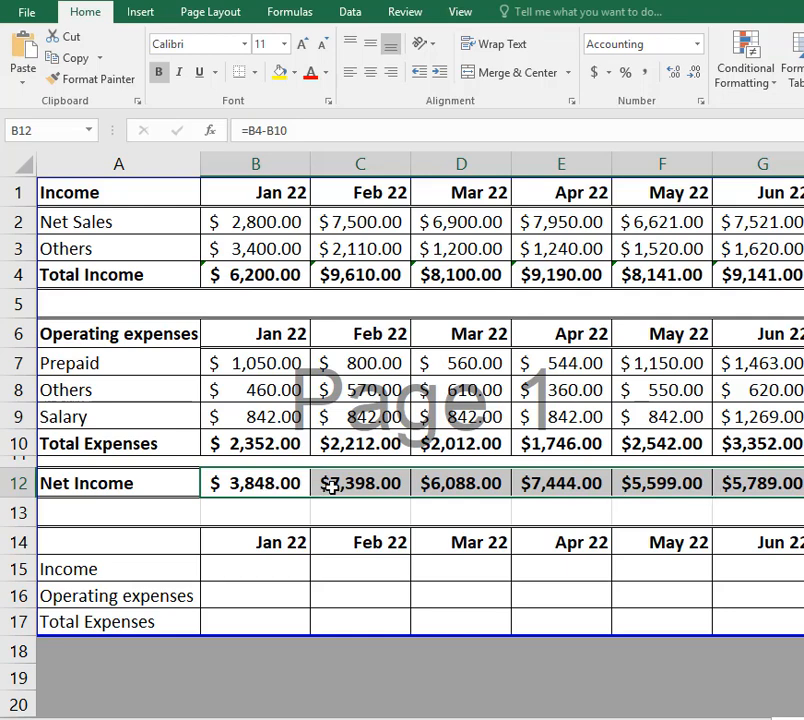
Step: Link the January Income cell B15 of the summary table to the total income with =B4
left_click(235, 569)
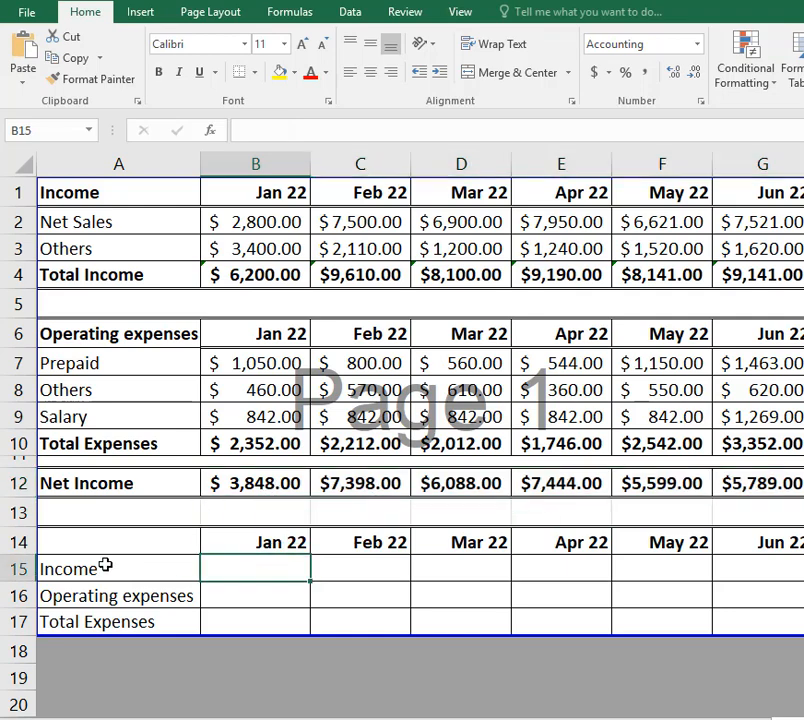
left_click(20, 568)
left_click(277, 564)
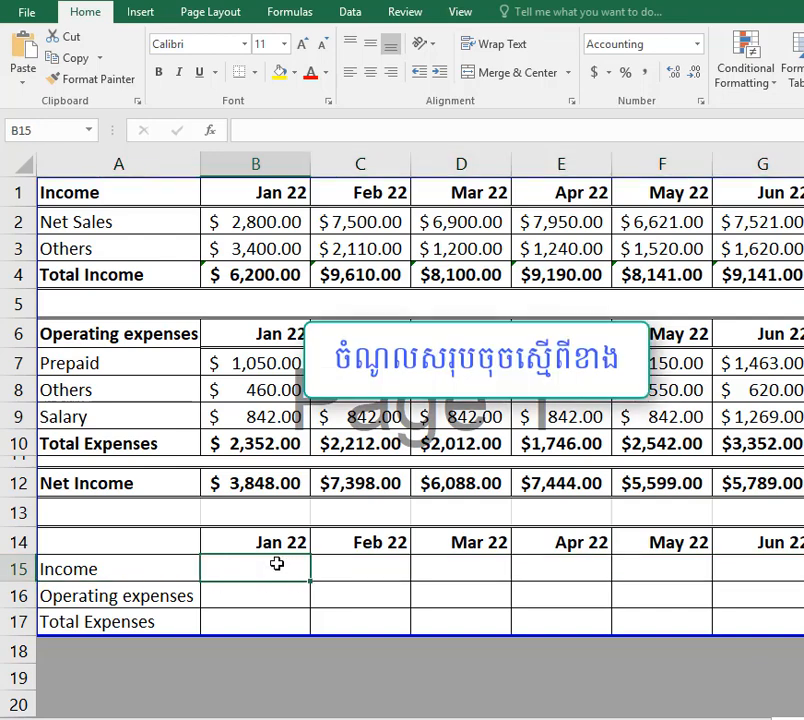
type("=")
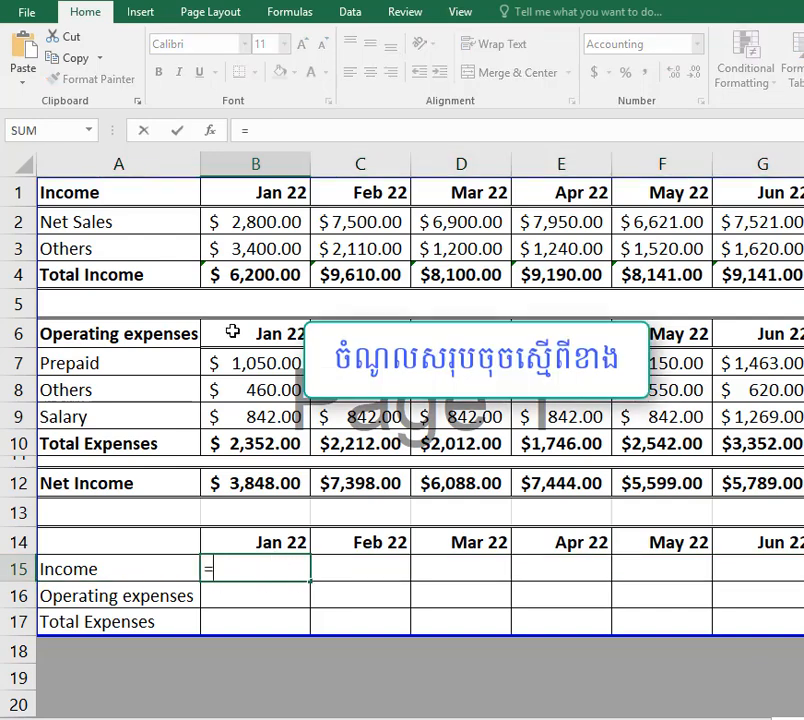
left_click(260, 270)
key("Return")
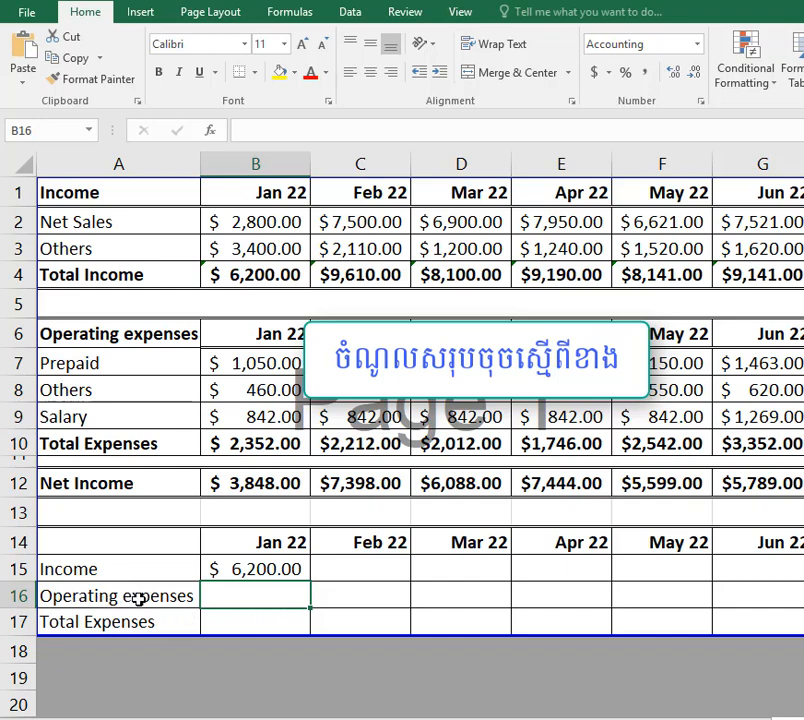
Step: Link the summary table's January cells to the results above, with =B10 in B16 and =B12 in B17
type("=")
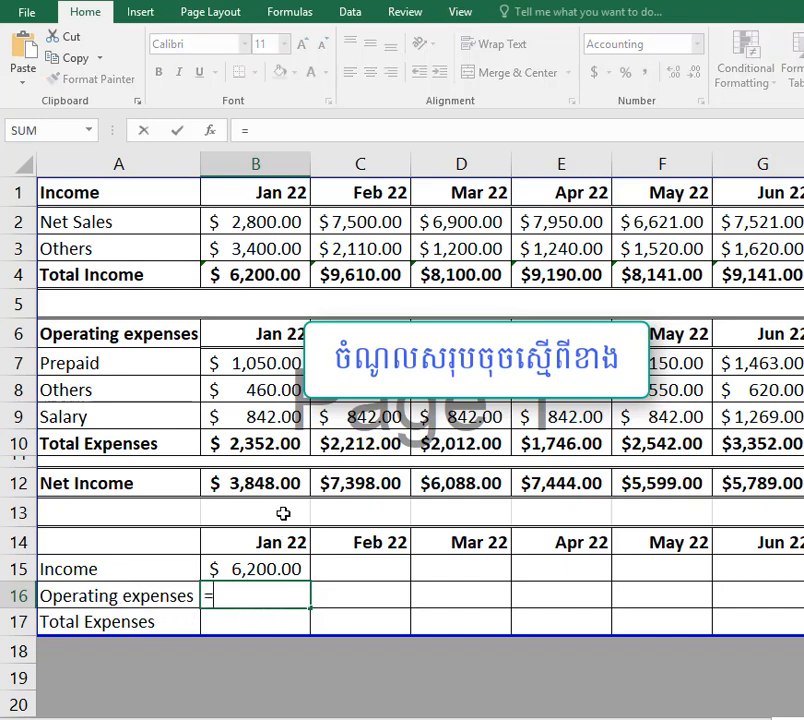
left_click(250, 443)
key("Return")
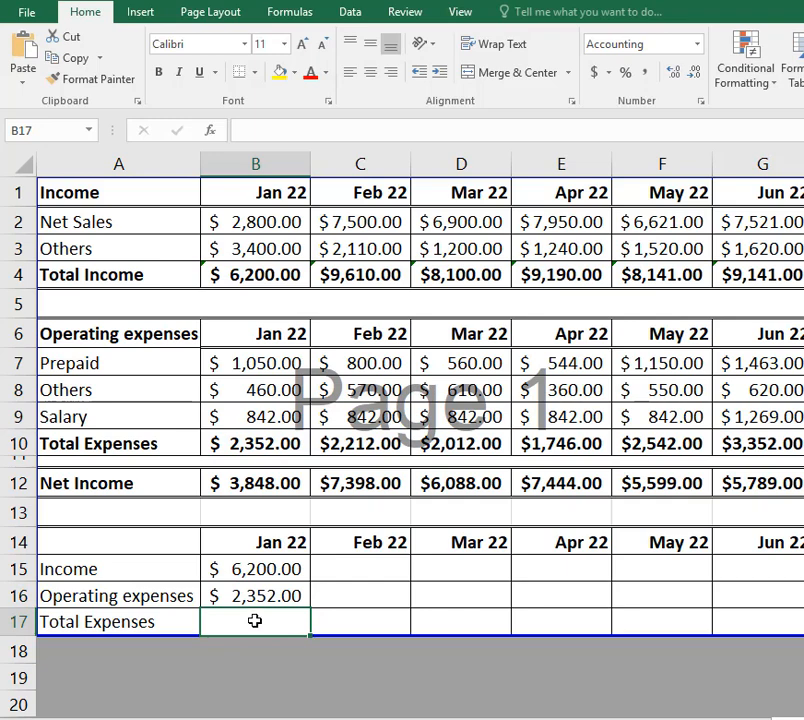
type("=")
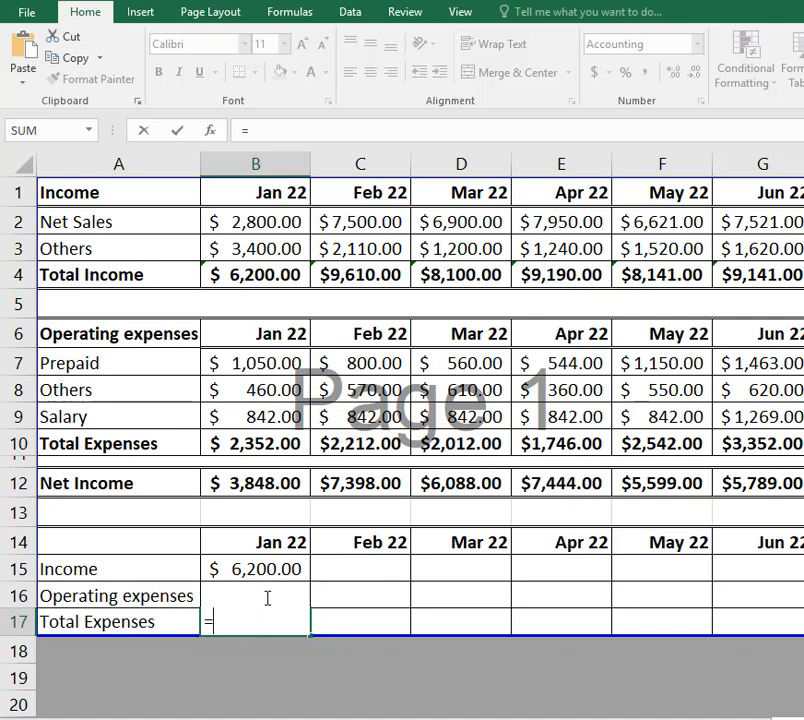
left_click(266, 480)
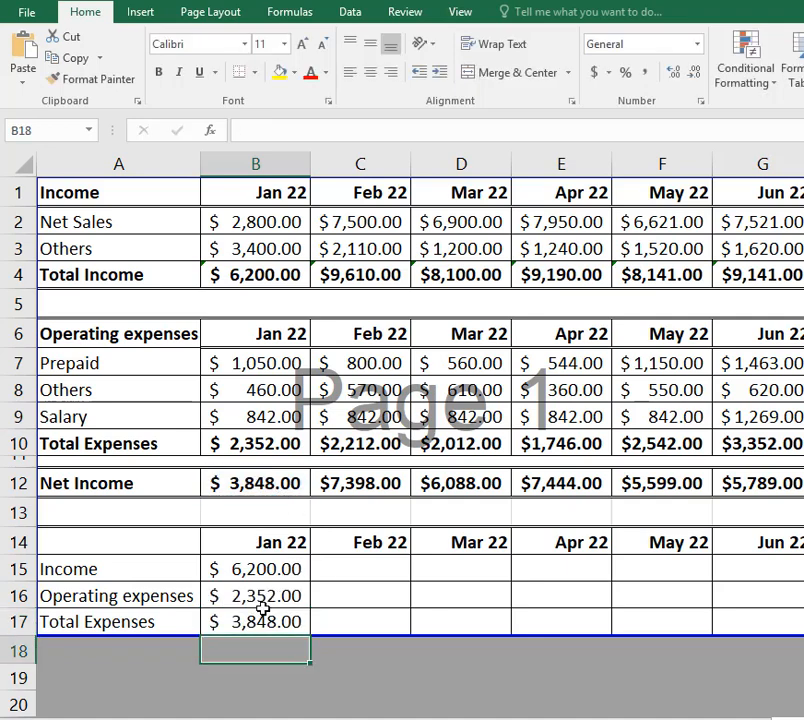
Step: Fill the January summary formulas in B15:B17 across the remaining months through June
left_click(278, 625)
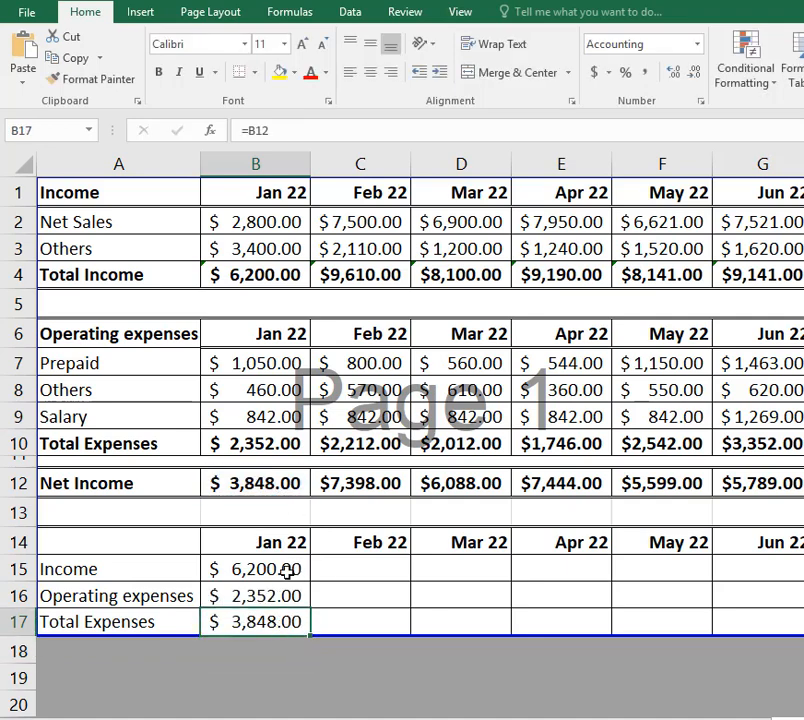
left_click_drag(270, 577, 790, 632)
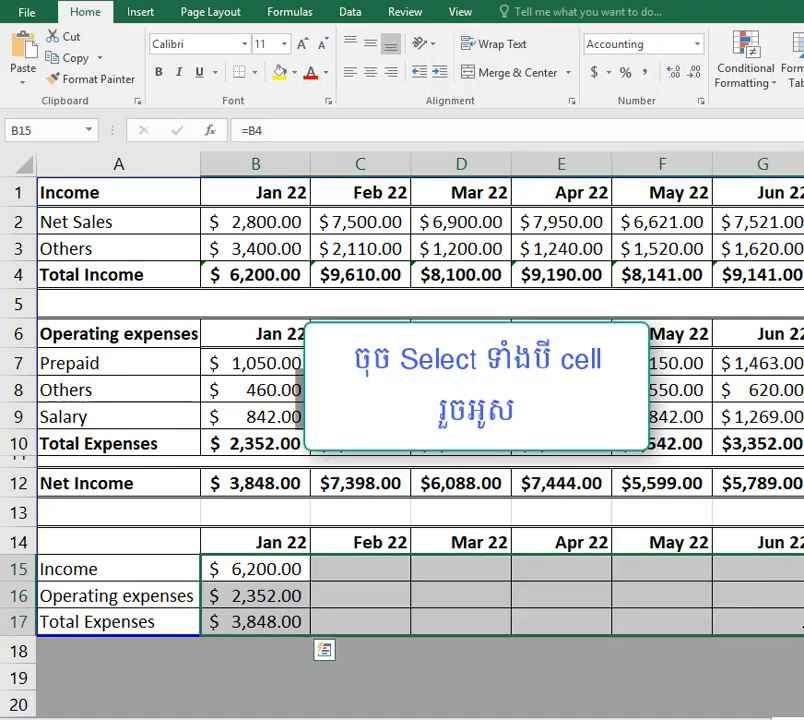
left_click(462, 597)
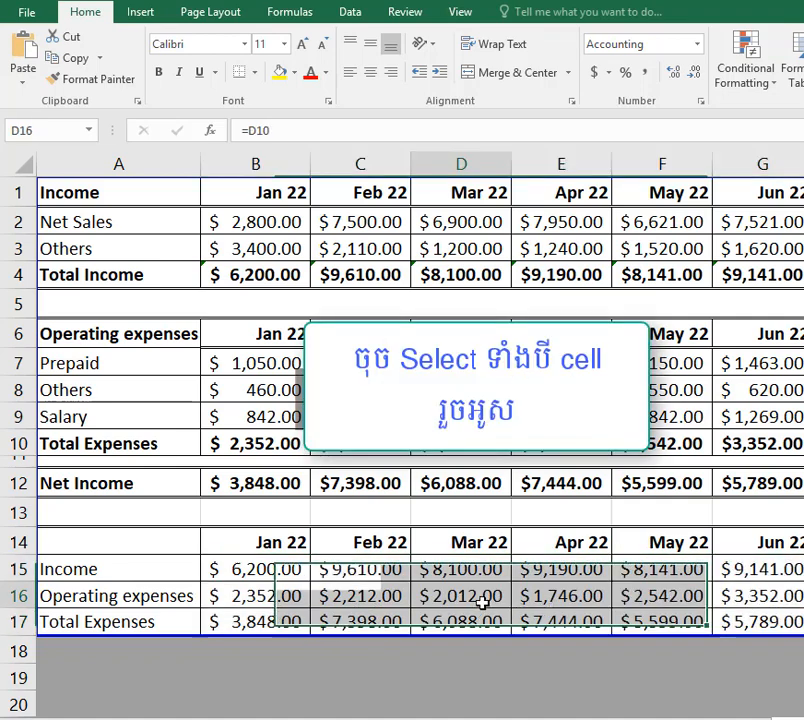
Step: Insert a 3-D clustered column chart from the month headers and Income row in A14:G15
left_click_drag(131, 549, 778, 563)
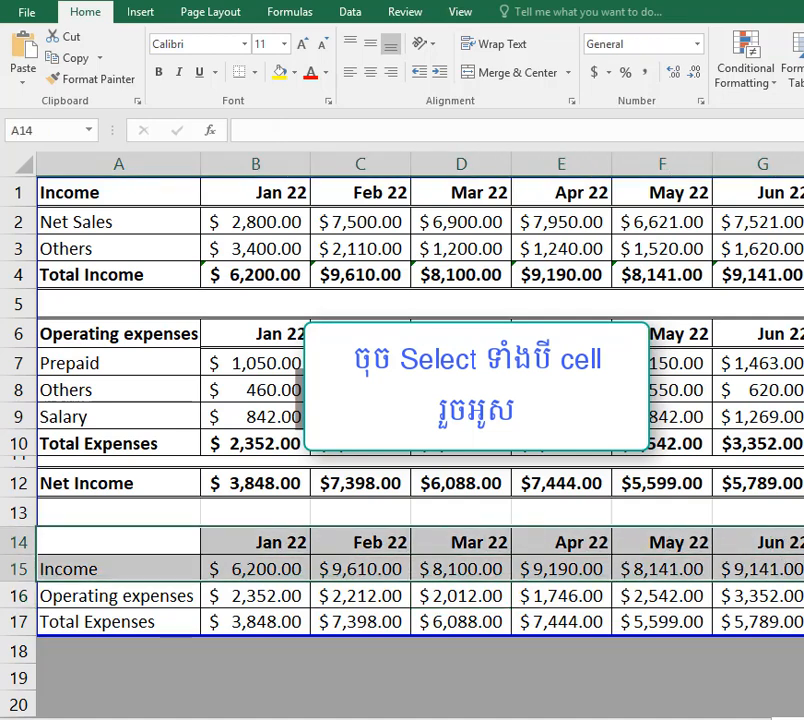
left_click(143, 14)
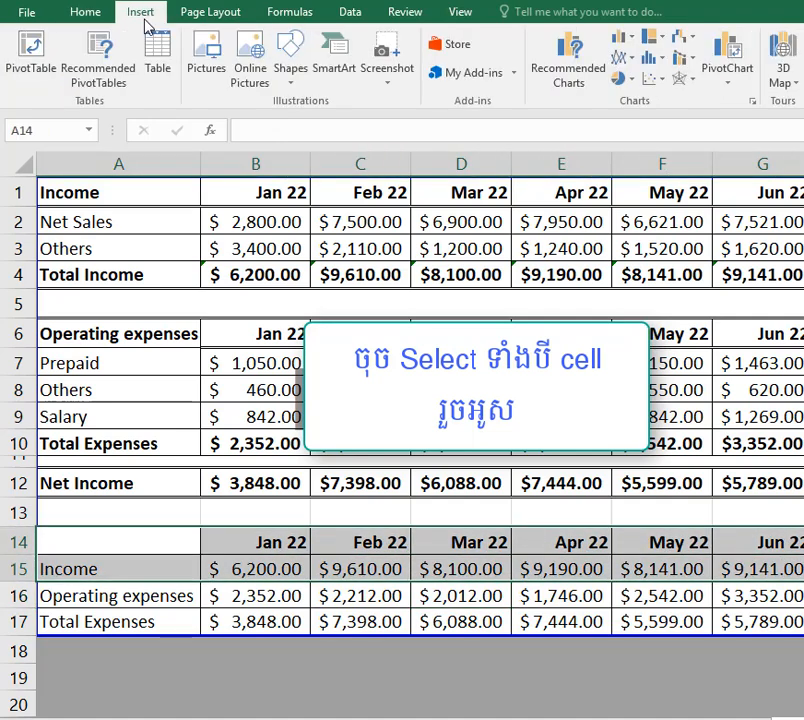
left_click(633, 39)
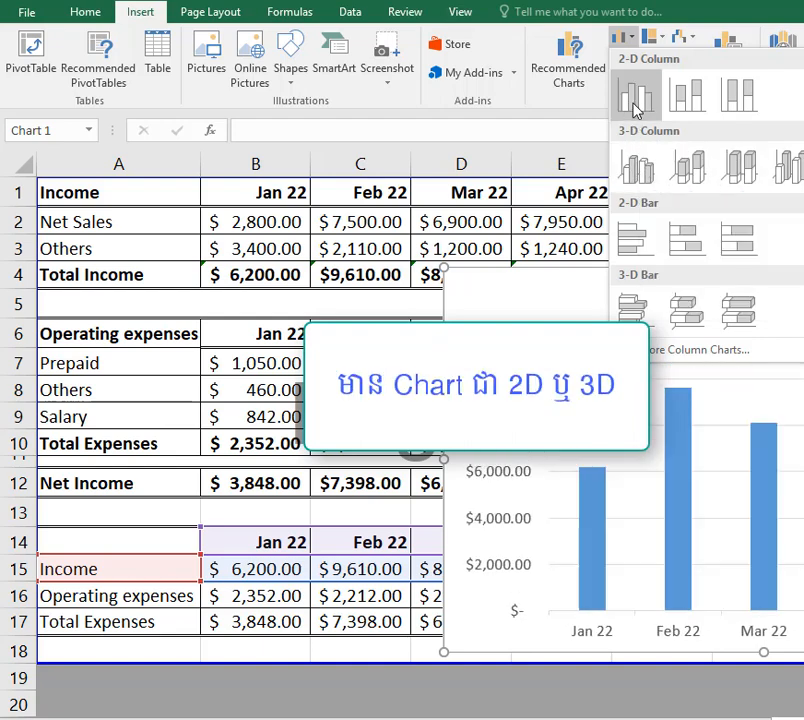
left_click(635, 175)
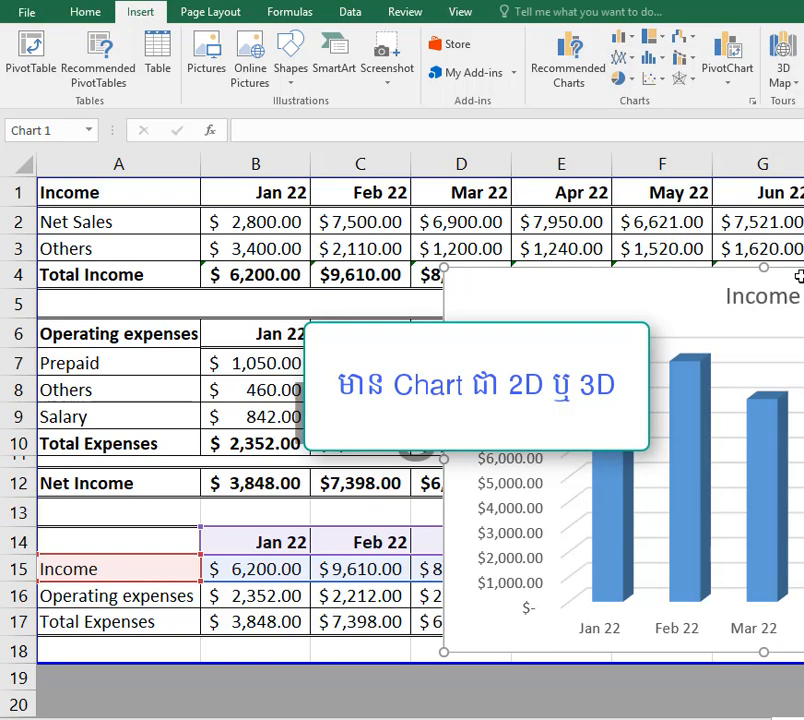
Step: Shrink the Income chart's height and move it into the empty area directly beneath the summary table
left_click_drag(798, 268, 486, 266)
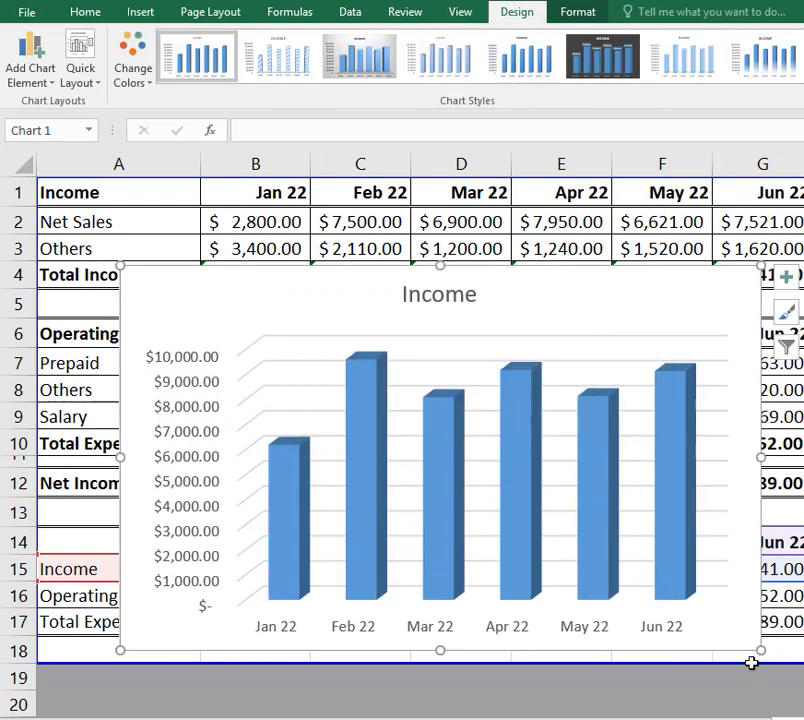
left_click_drag(762, 652, 793, 522)
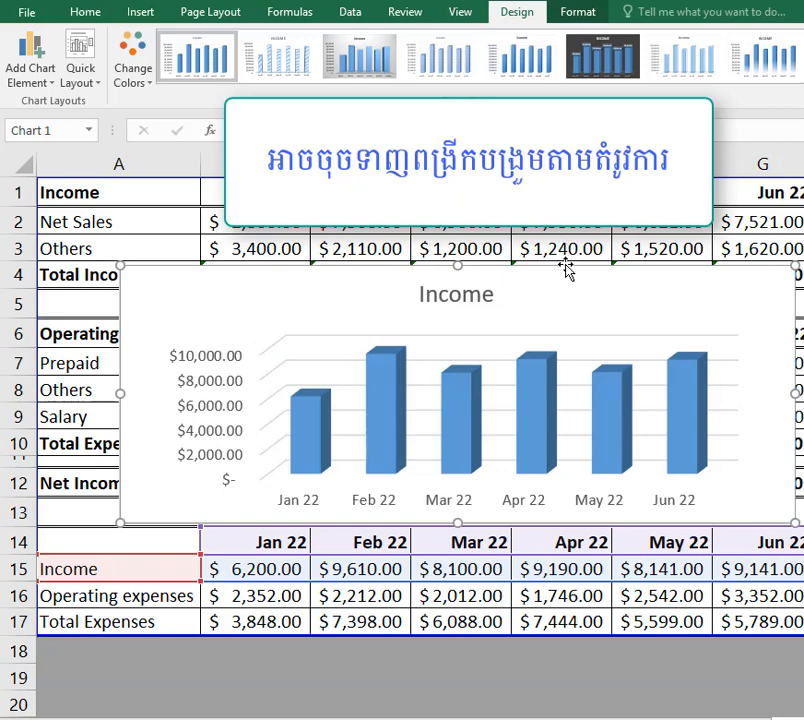
mouse_move(565, 269)
left_mouse_down()
mouse_move(540, 262)
mouse_move(504, 196)
mouse_move(485, 183)
left_mouse_up()
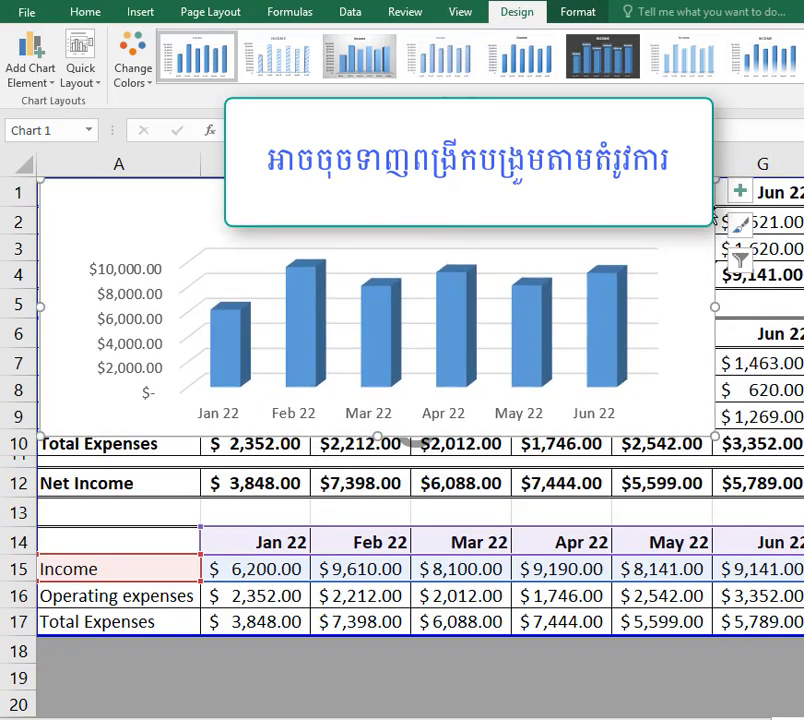
left_click_drag(703, 198, 703, 454)
scroll(720, 452, "down", 4)
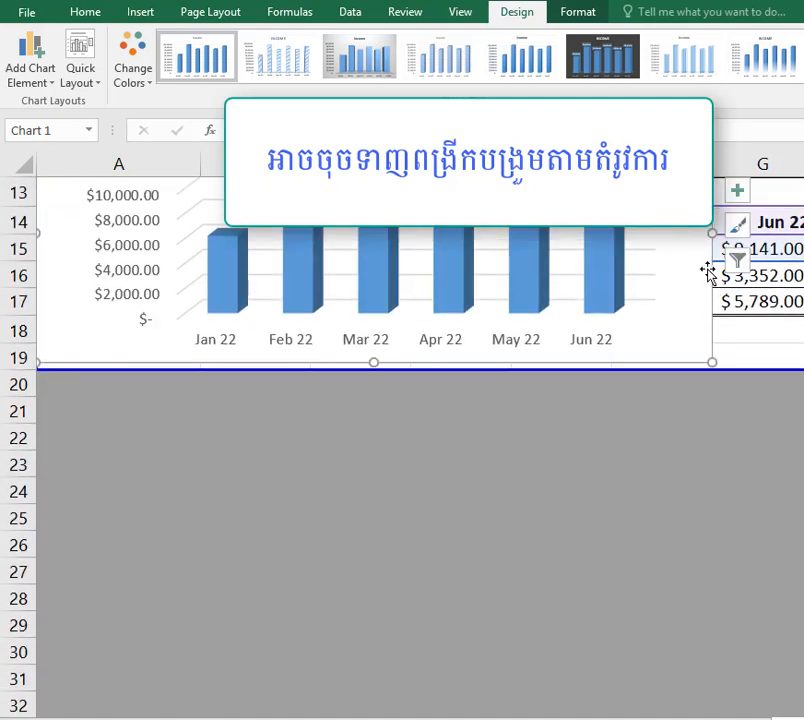
left_click_drag(708, 272, 721, 467)
Step: Resize the Income chart to extend from column A into column F and from row 18 to row 29
left_click_drag(722, 580, 800, 566)
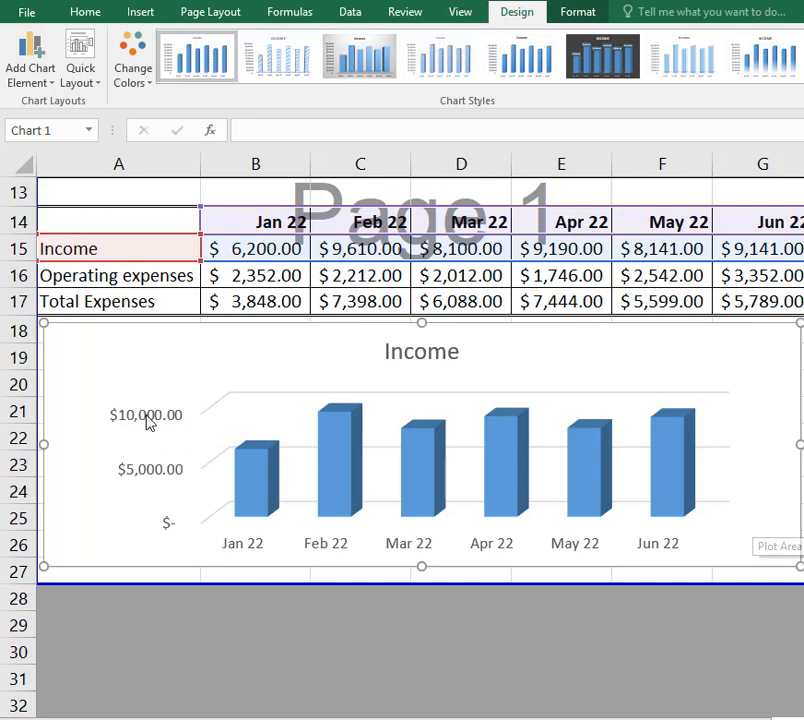
left_click_drag(420, 567, 418, 624)
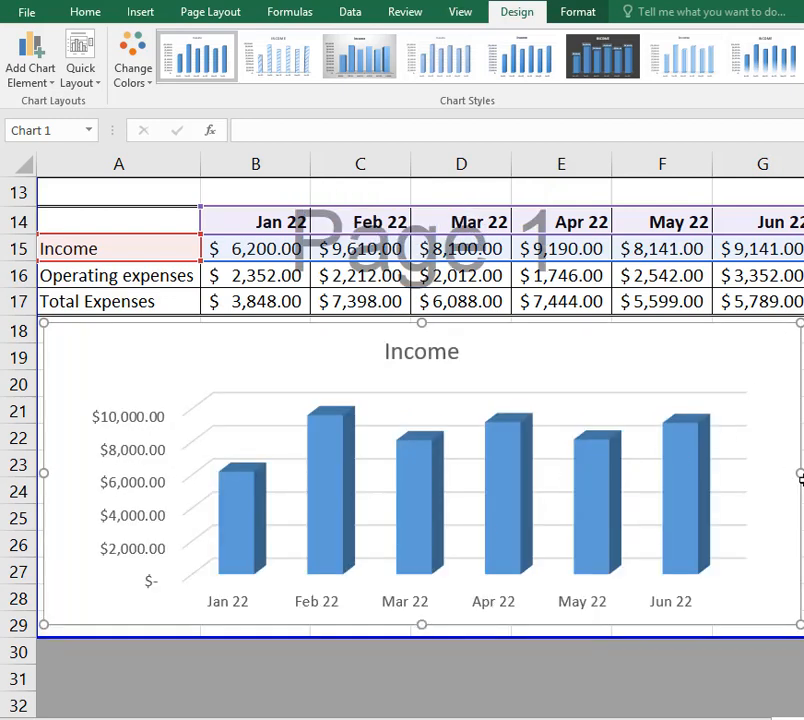
left_click_drag(796, 473, 628, 462)
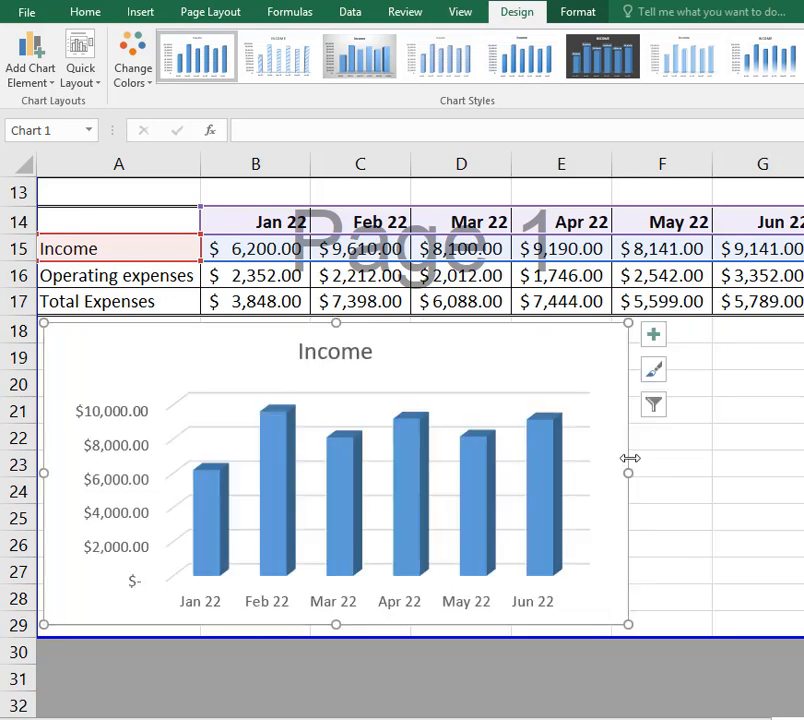
Step: Try the Axis Titles, Data Labels, Data Table and Gridlines chart elements in turn, switching each one back
left_click(653, 337)
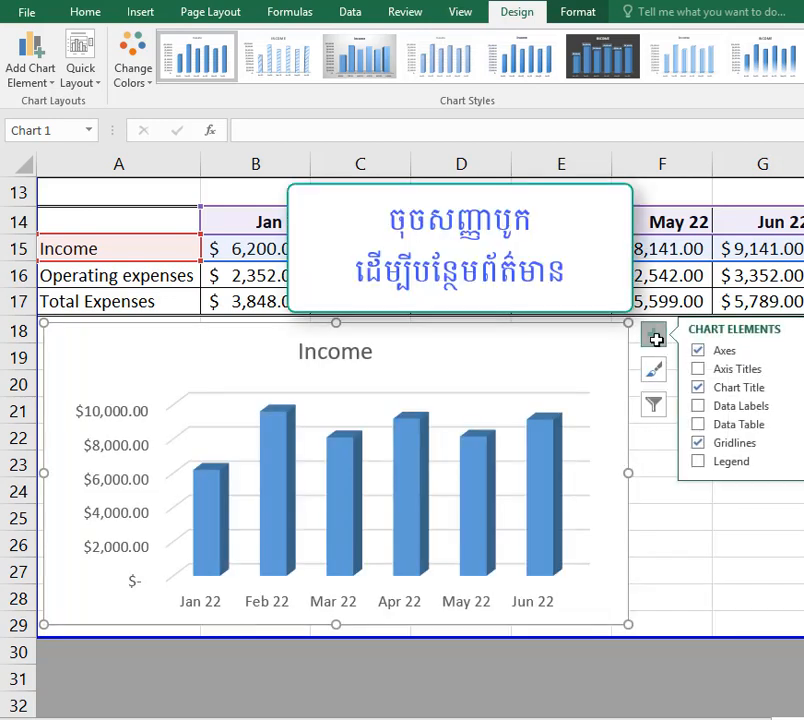
left_click(699, 370)
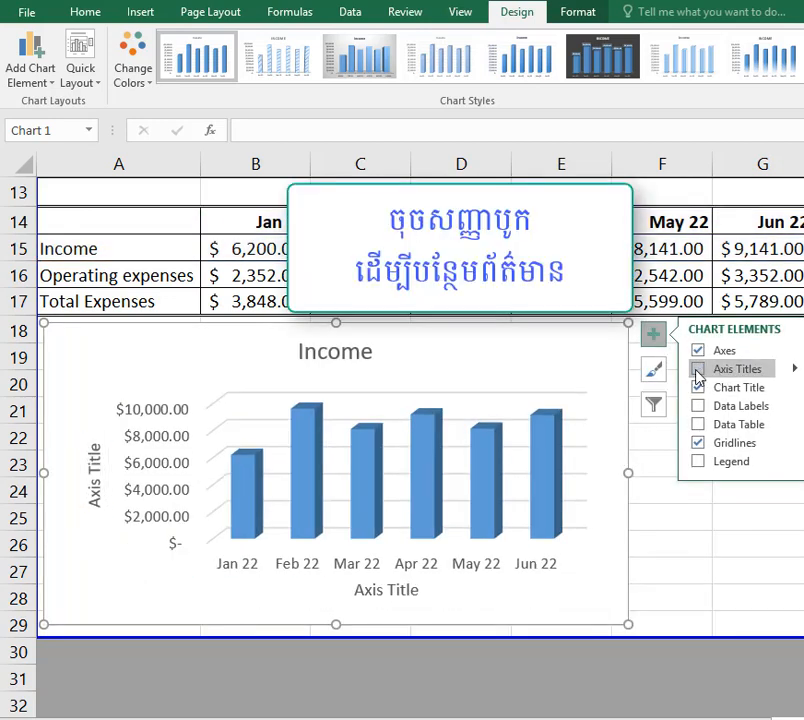
left_click(698, 369)
left_click(699, 406)
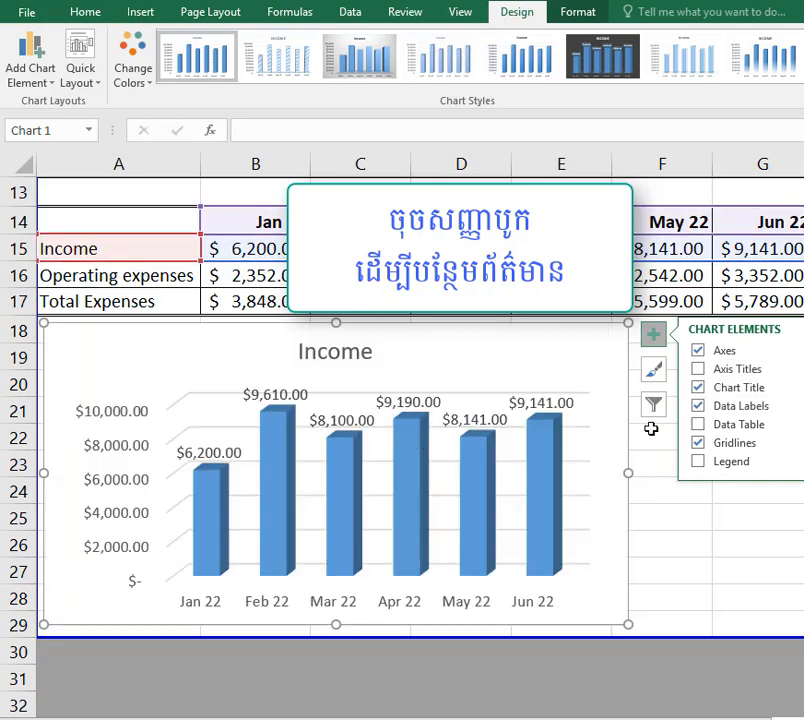
left_click(699, 406)
left_click(699, 425)
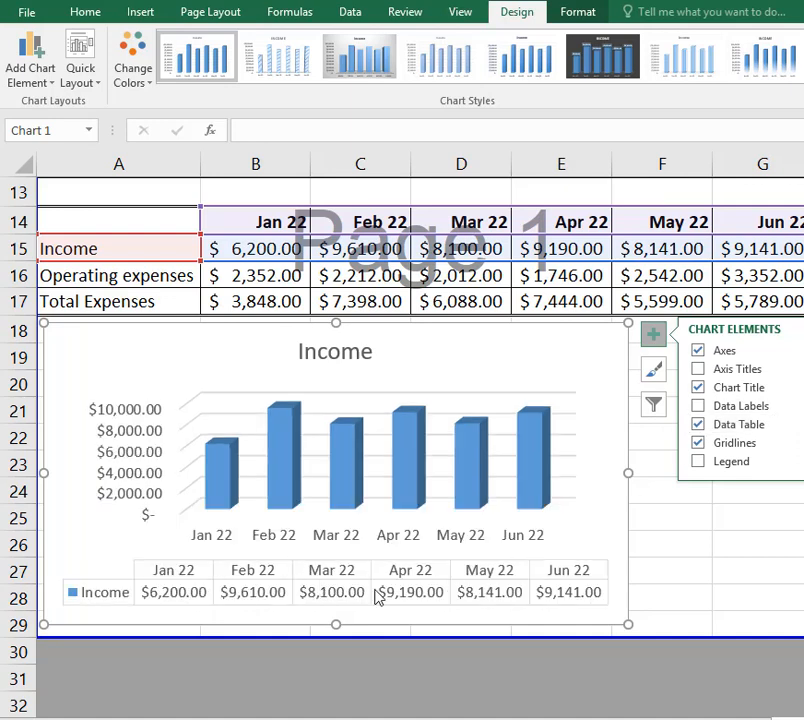
left_click(699, 425)
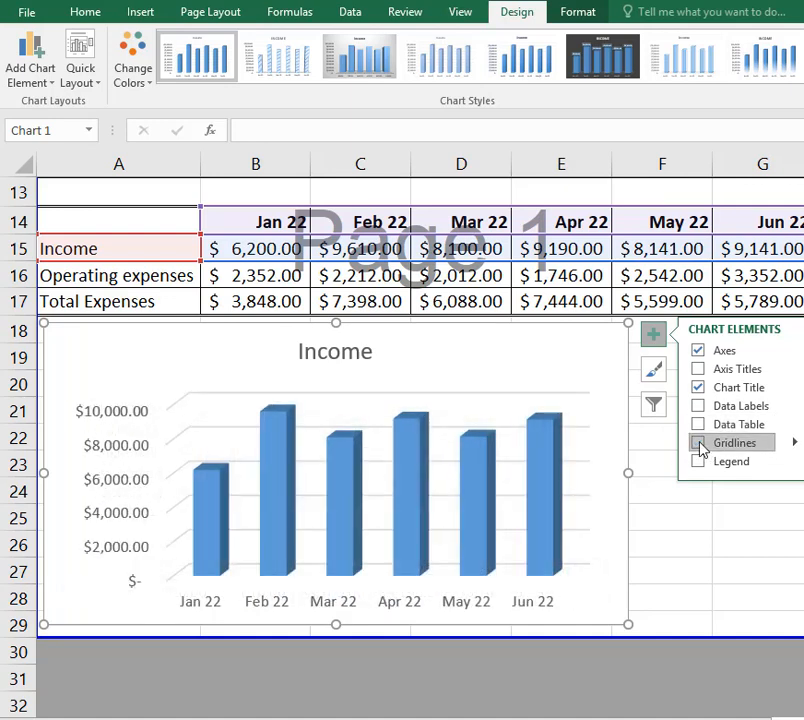
left_click(699, 443)
left_click(699, 443)
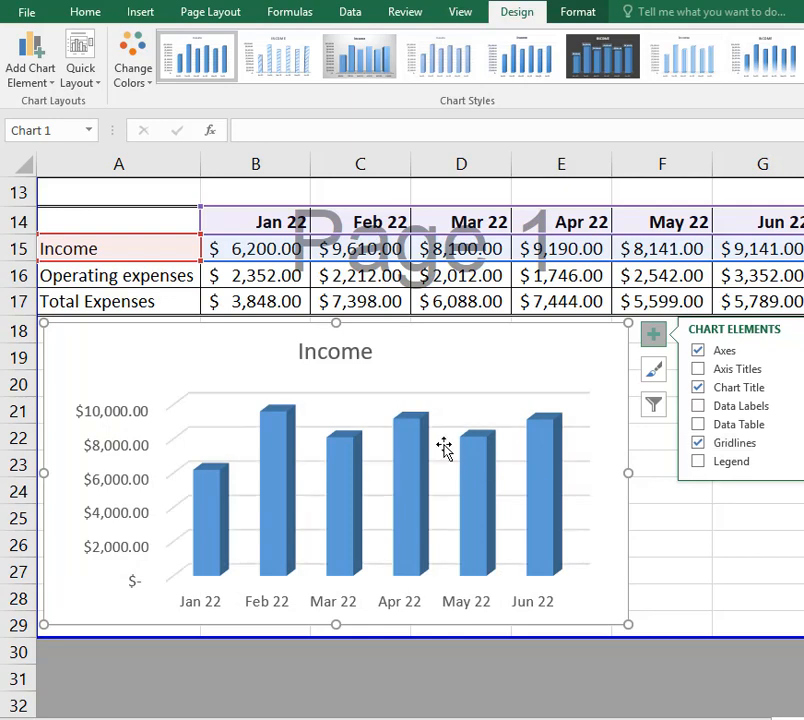
Step: Add data labels to the chart's columns and open the alignment settings for formatting these labels
left_click(698, 406)
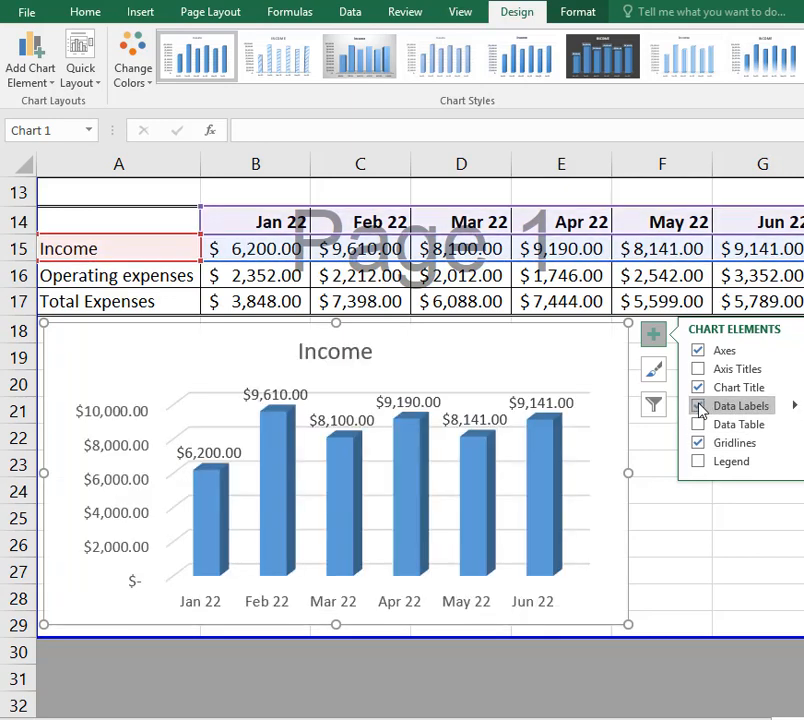
left_click(557, 410)
right_click(557, 410)
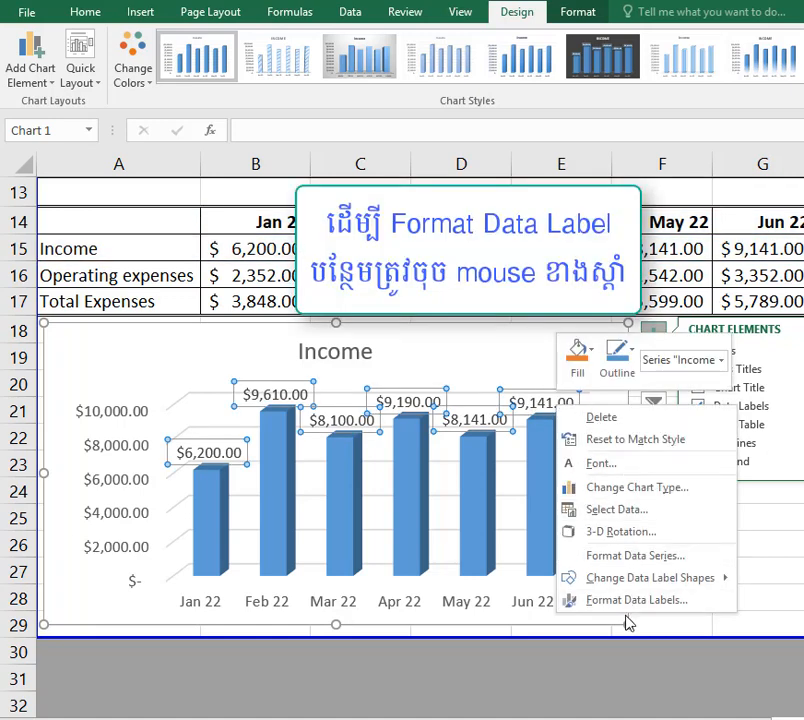
key("Escape")
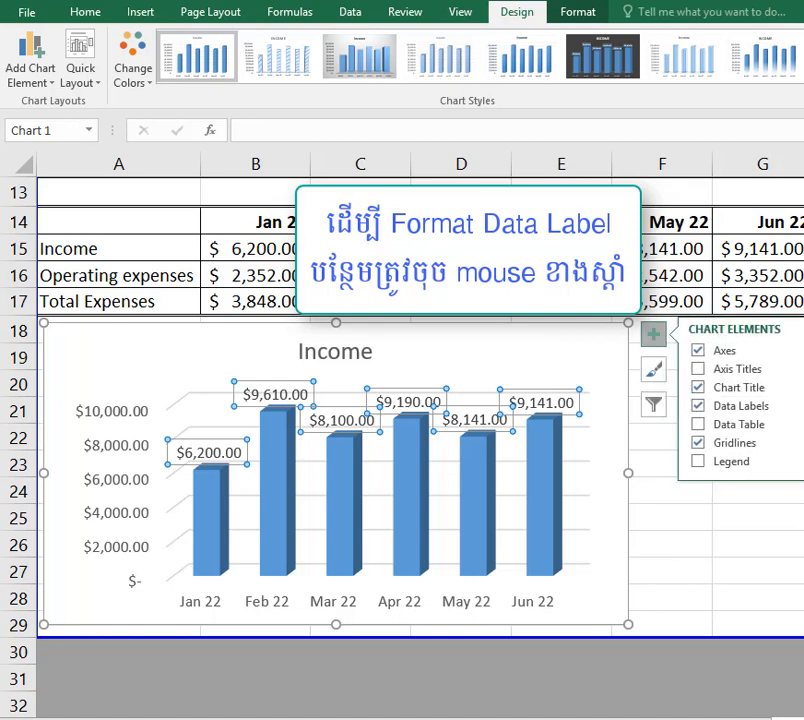
left_click_drag(605, 183, 206, 27)
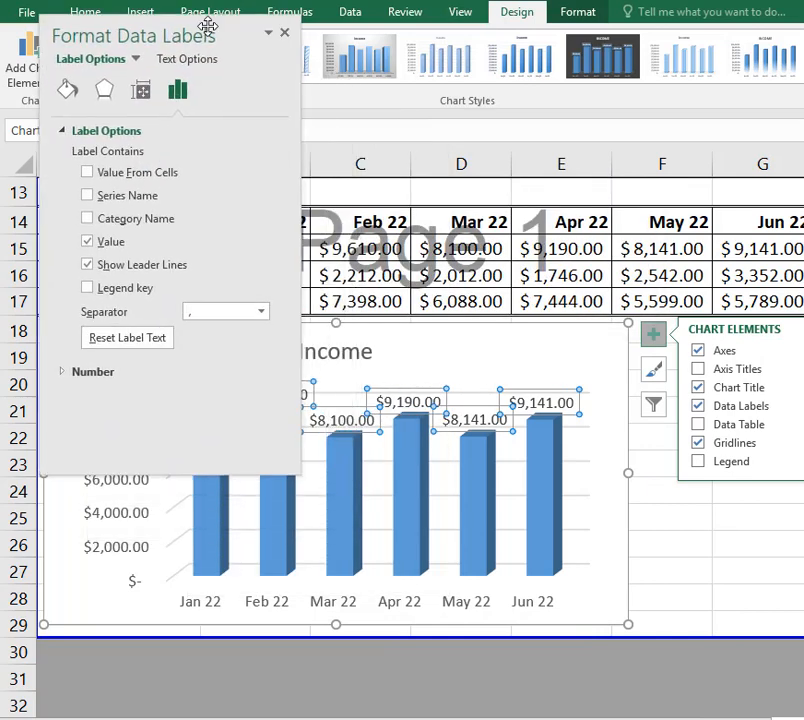
left_click(134, 176)
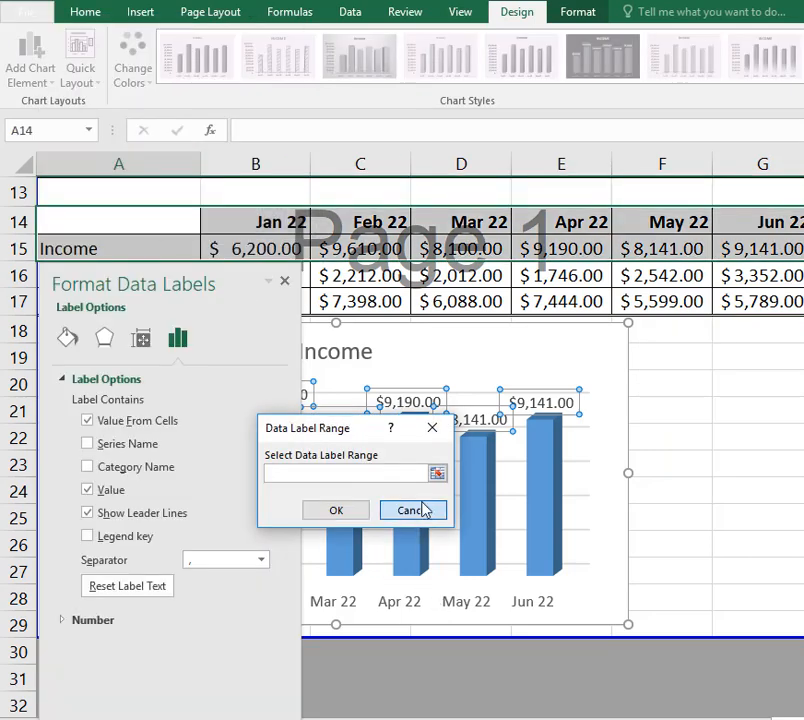
left_click(421, 510)
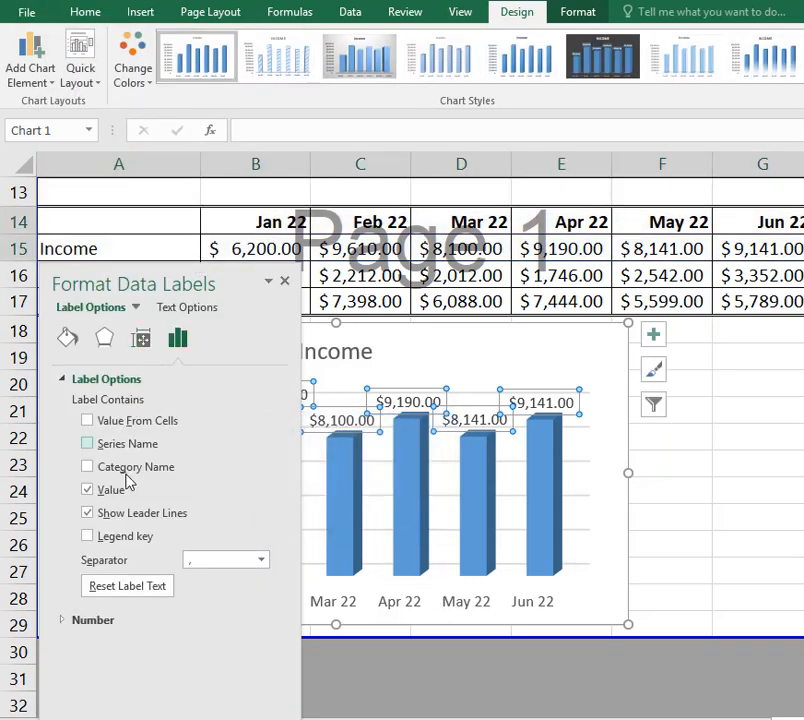
left_click(140, 338)
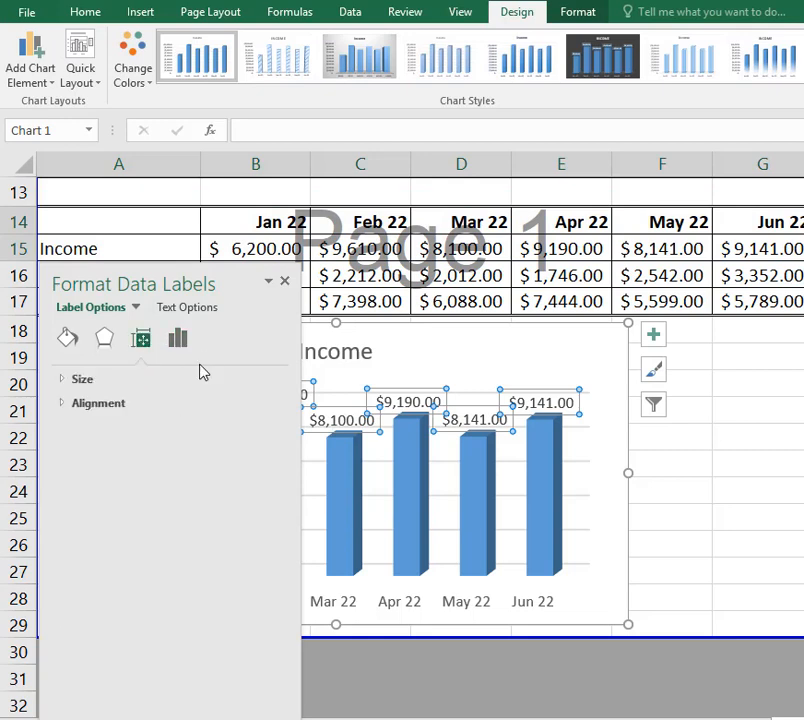
left_click(90, 404)
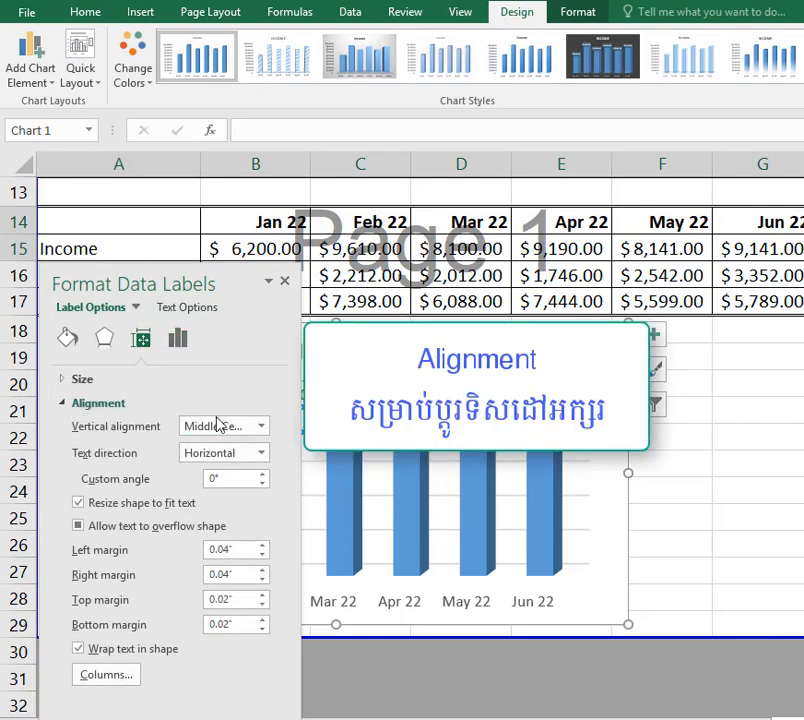
Step: Set the data labels' vertical alignment to Middle and rotate all their text 90°
left_click(240, 428)
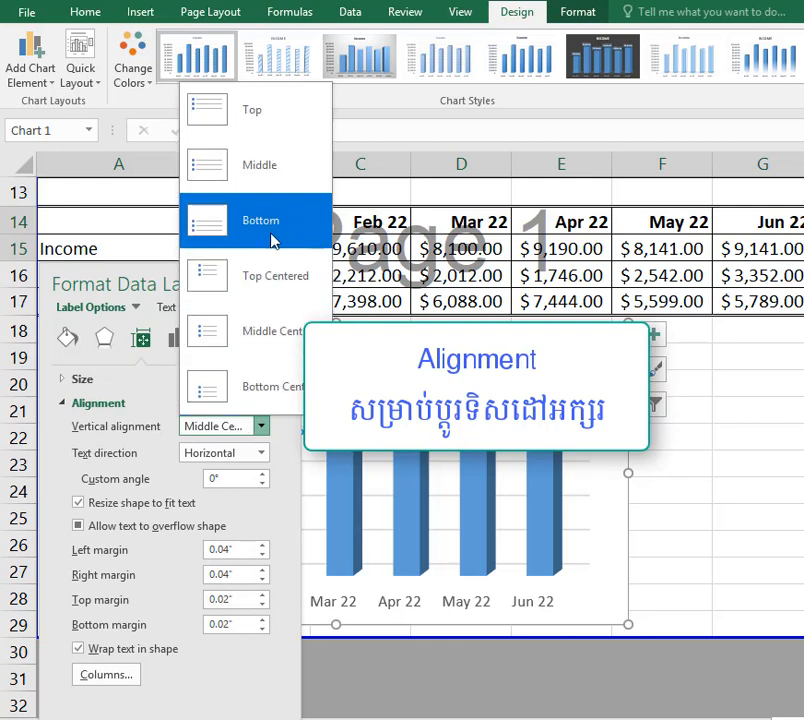
left_click(259, 168)
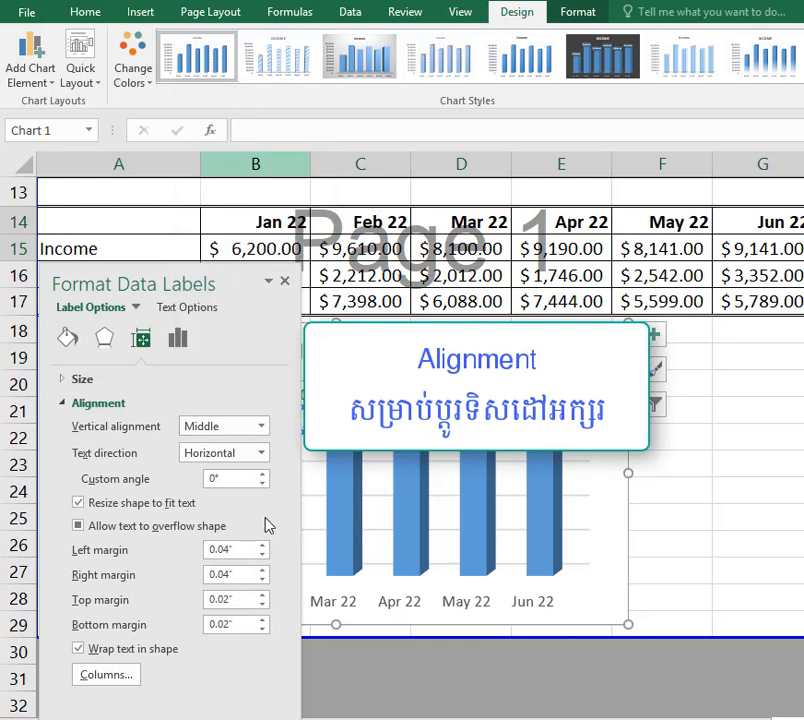
left_click(259, 453)
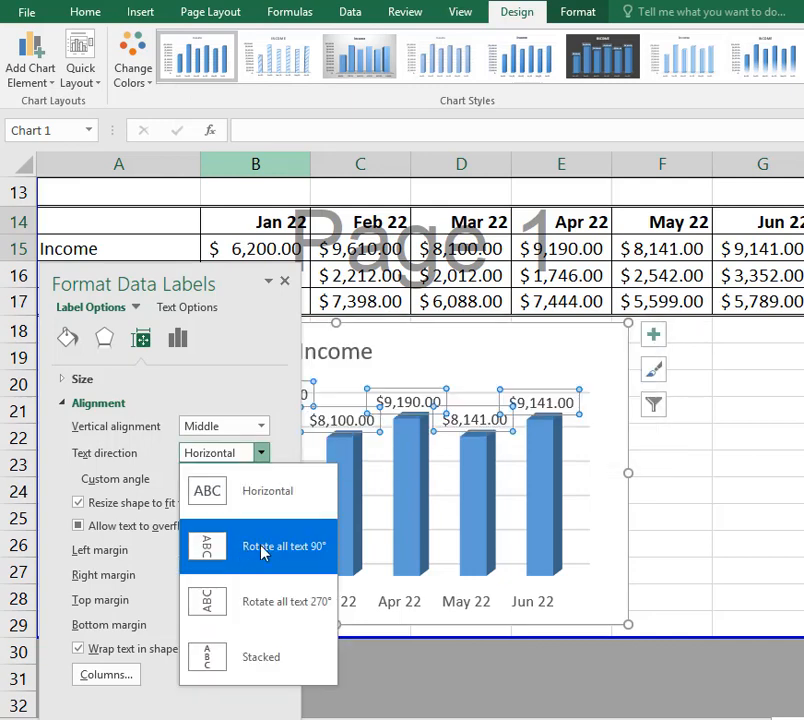
left_click(314, 603)
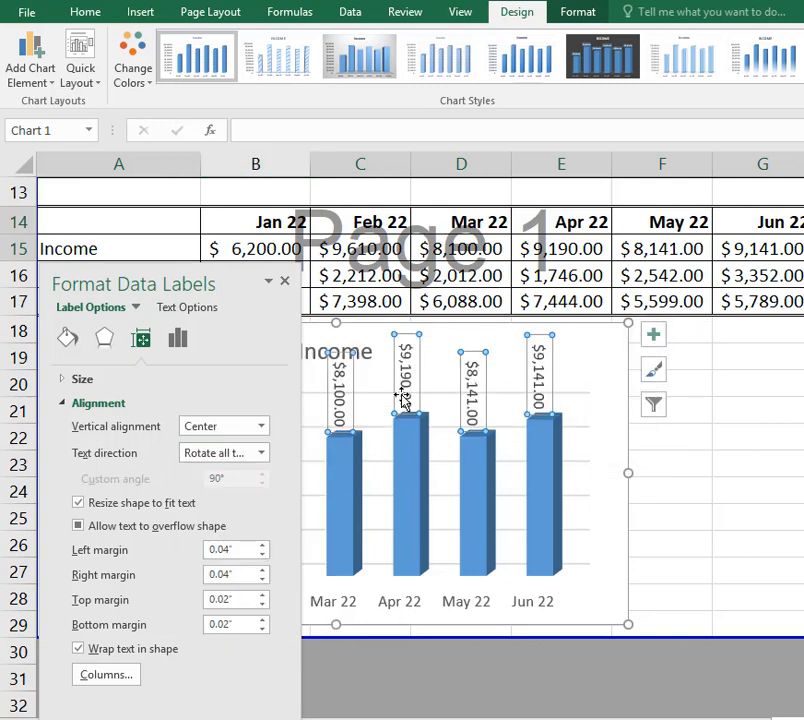
Step: Set the rotated data labels' vertical alignment to Center Middle and return their text direction to Horizontal
left_click(261, 426)
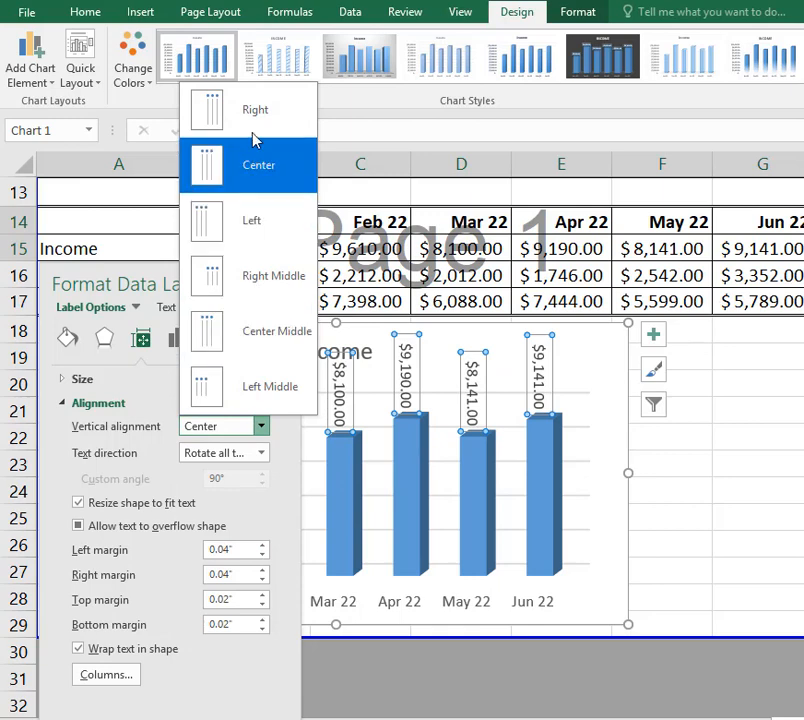
left_click(279, 348)
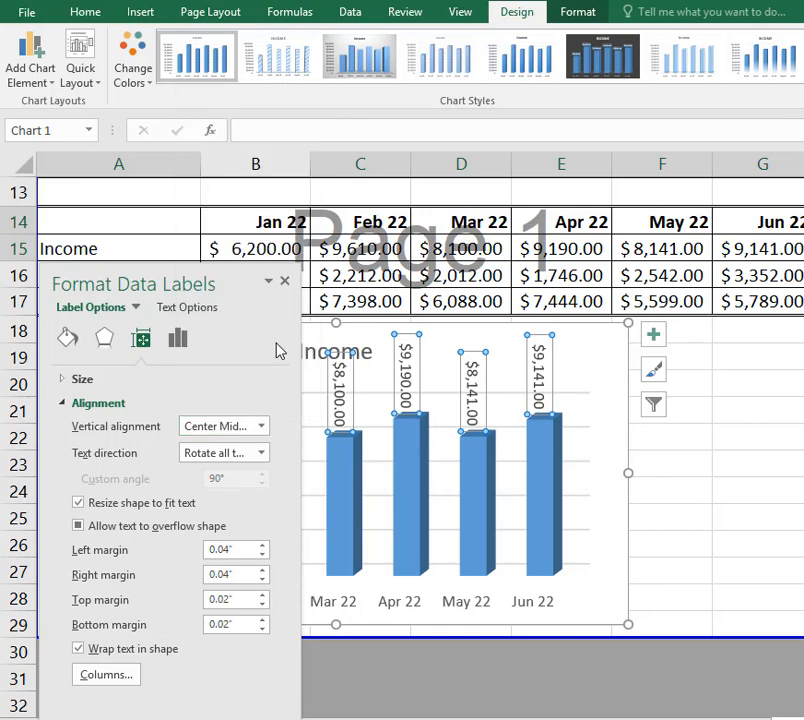
left_click(261, 453)
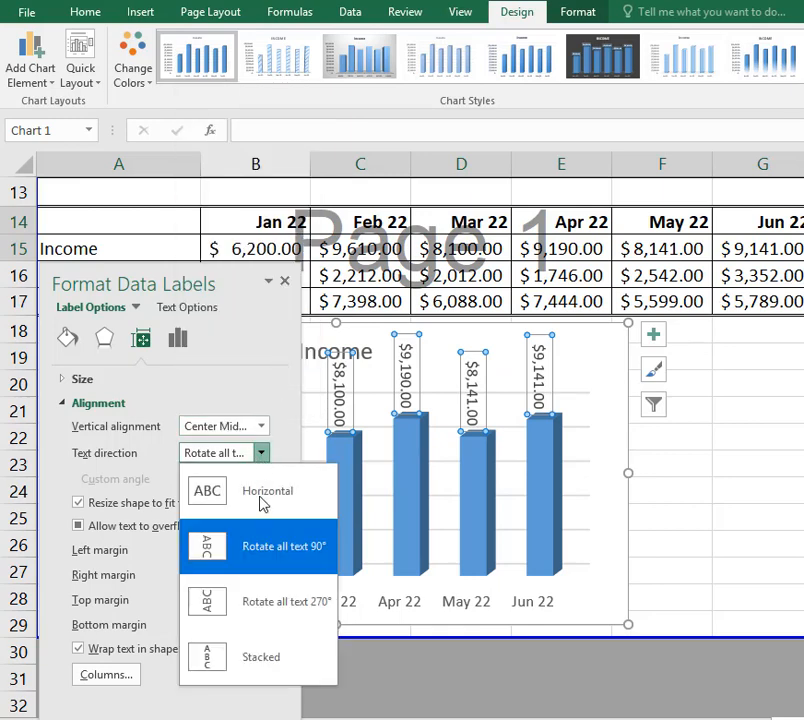
left_click(264, 503)
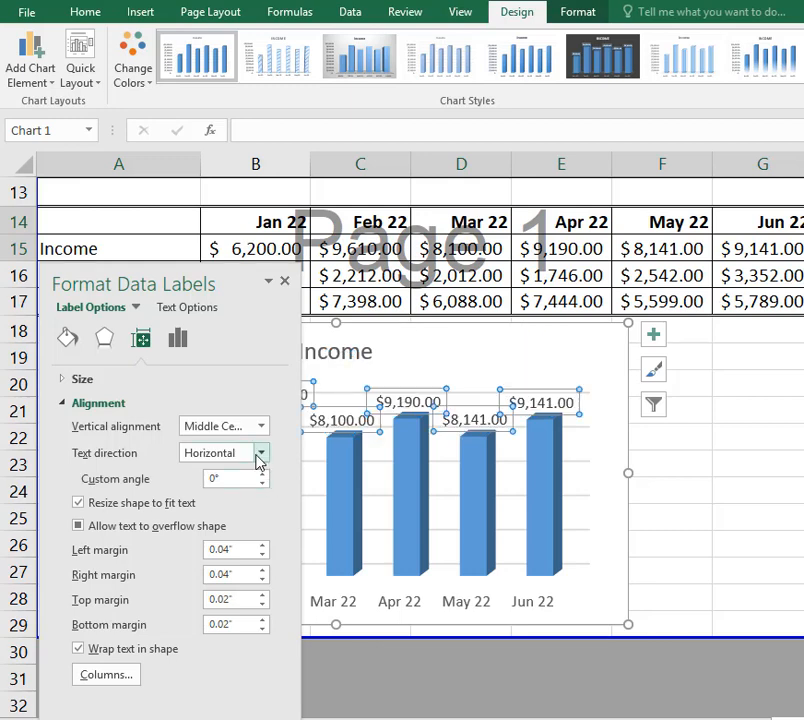
Step: Rotate all data label text 270° and turn off wrapping text in shape
left_click(259, 455)
left_click(259, 607)
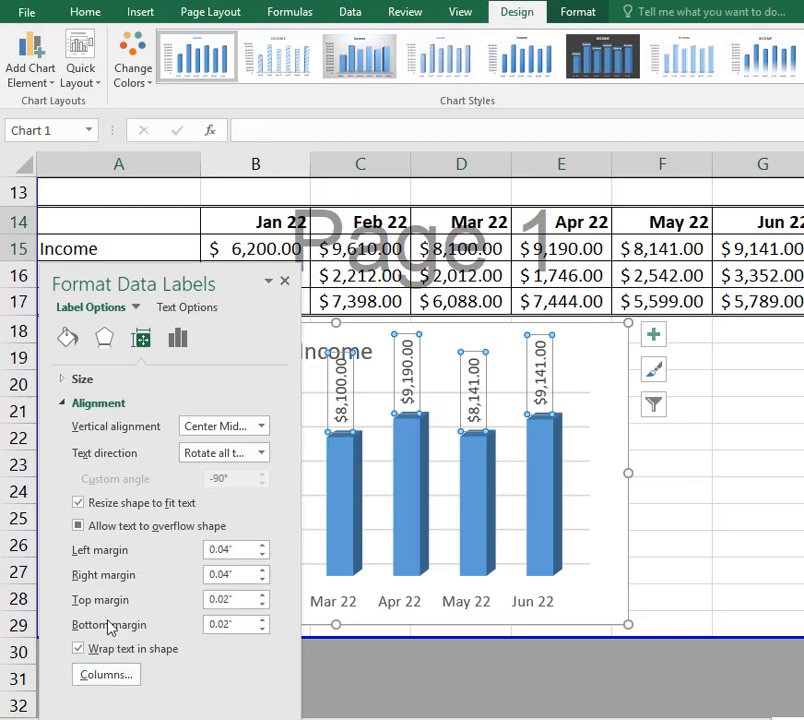
left_click(127, 658)
left_click(127, 658)
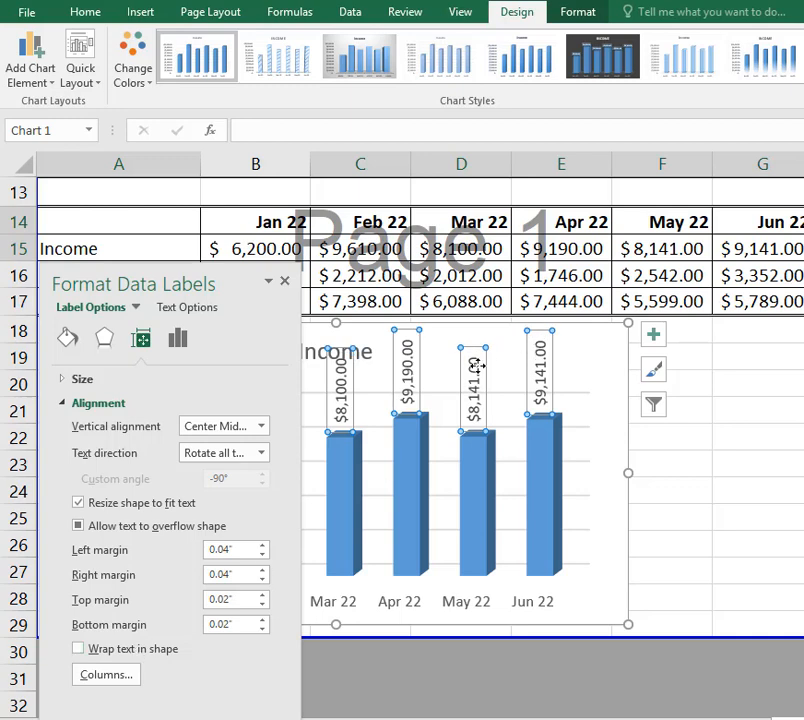
Step: Set the Income chart's data labels to Right Middle vertical alignment, allow their text to overflow the shape, and finish formatting them
left_click(261, 426)
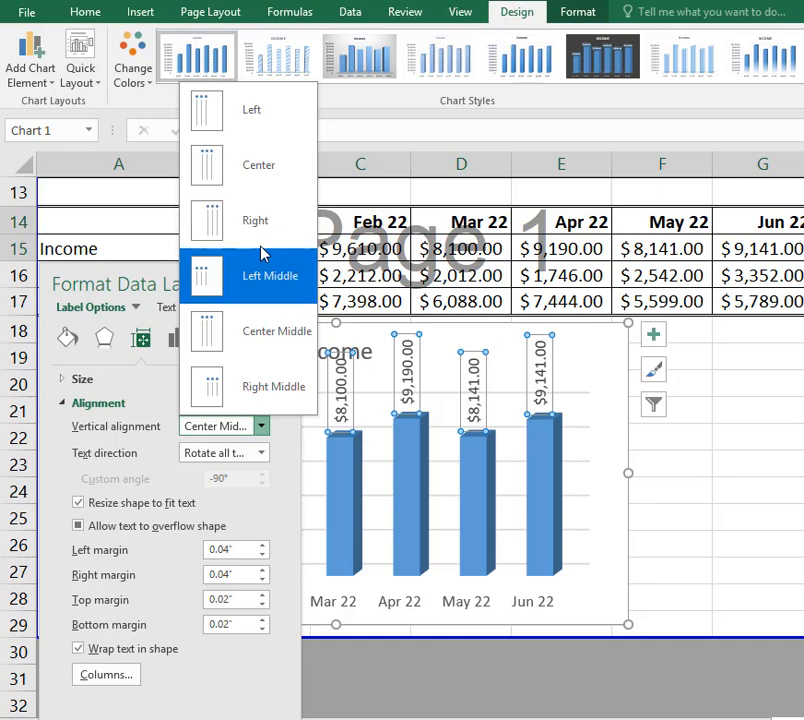
left_click(270, 404)
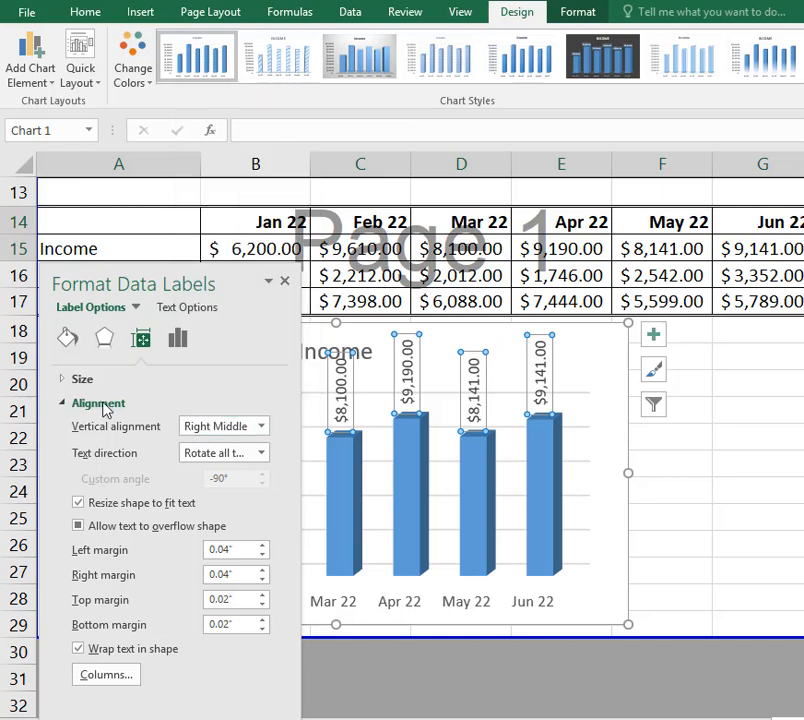
left_click(125, 506)
left_click_drag(203, 275, 213, 116)
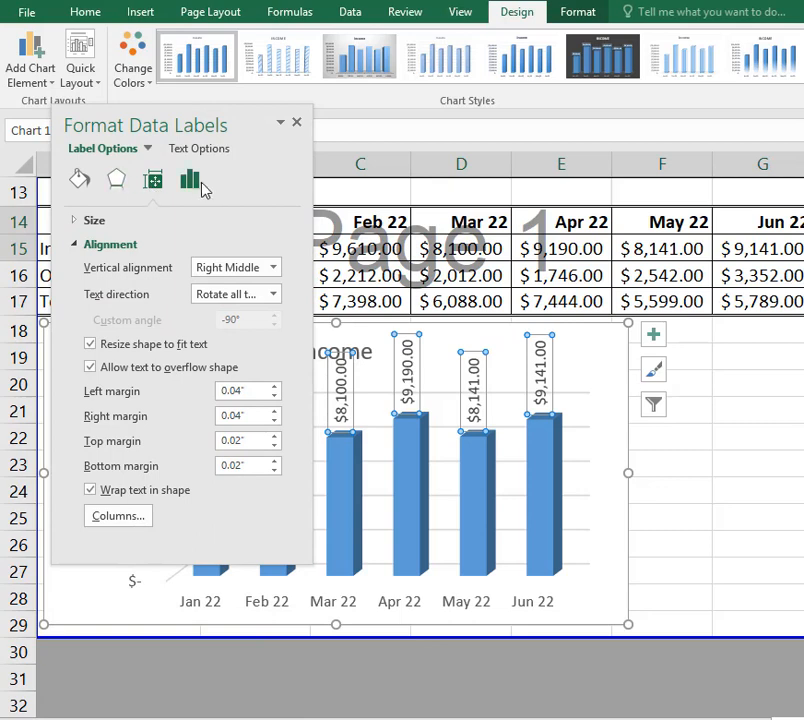
left_click(192, 182)
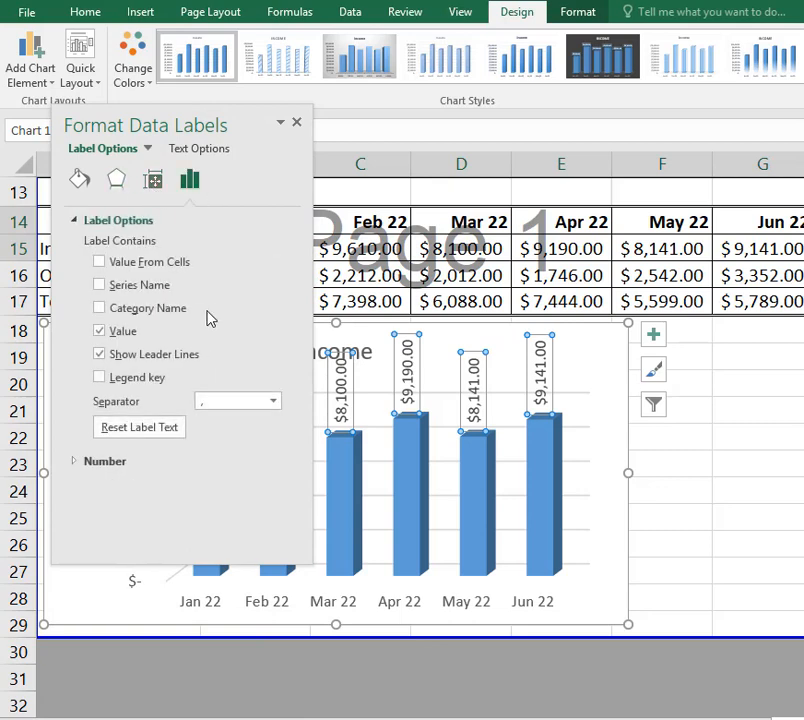
left_click(296, 122)
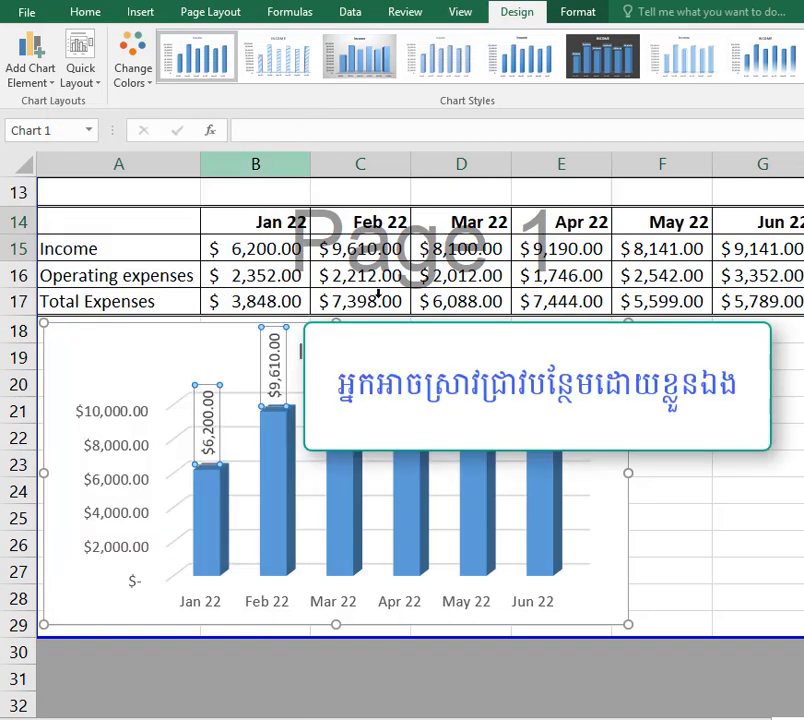
left_click(661, 480)
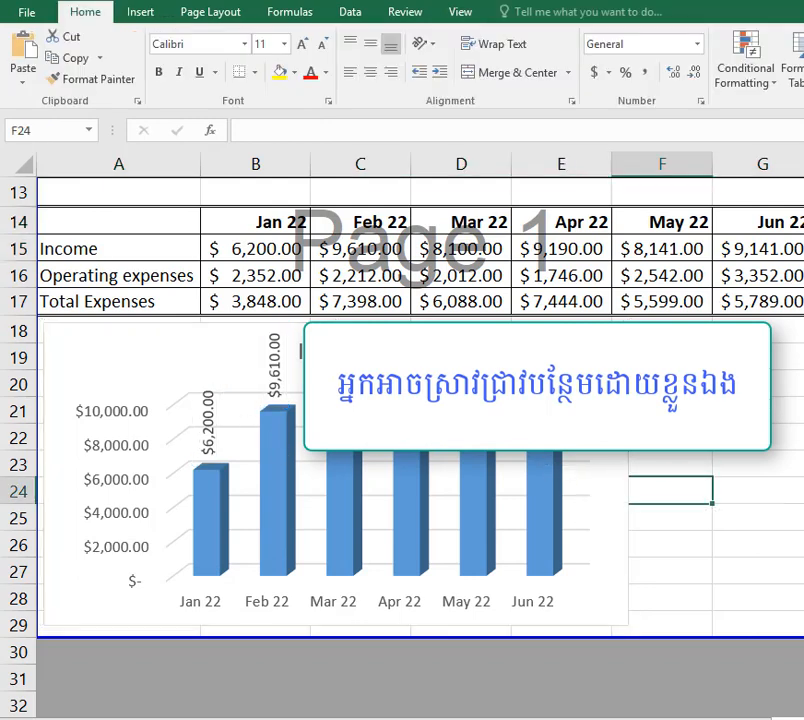
Step: Insert a 3-D clustered column chart from the month headers in A14:G14 and the Operating expenses row in A16:G16
left_click(150, 276)
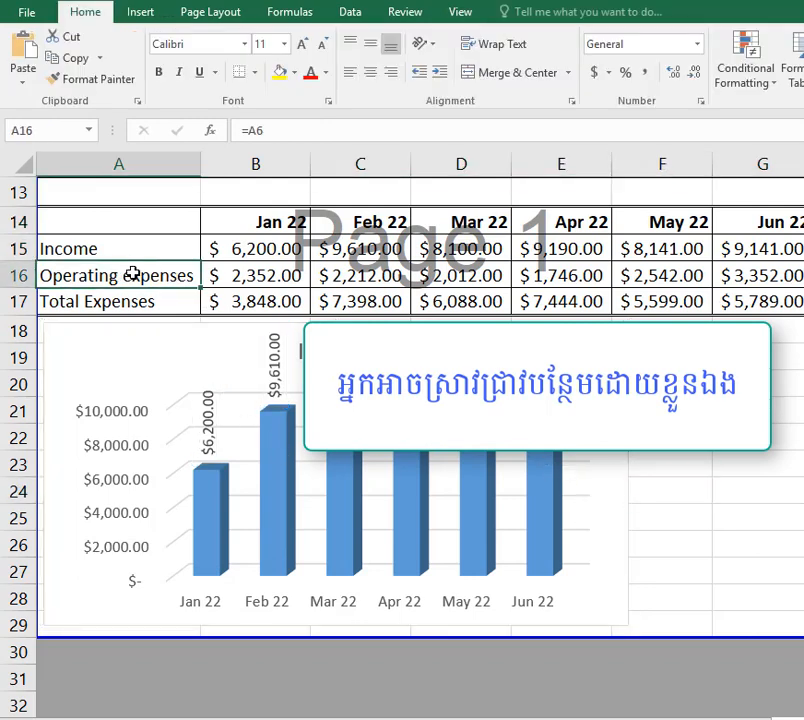
left_click_drag(150, 221, 760, 222)
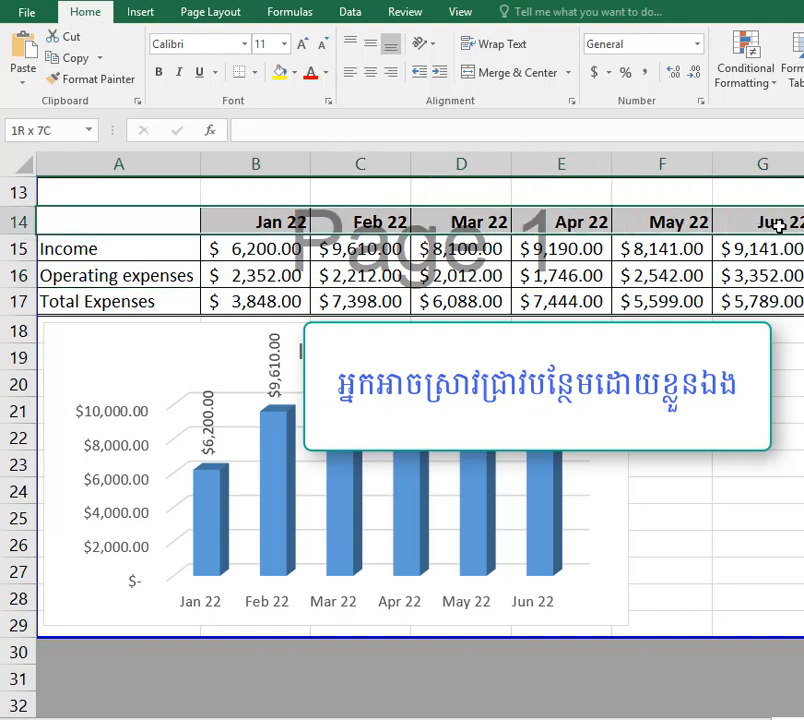
left_click_drag(148, 276, 757, 281)
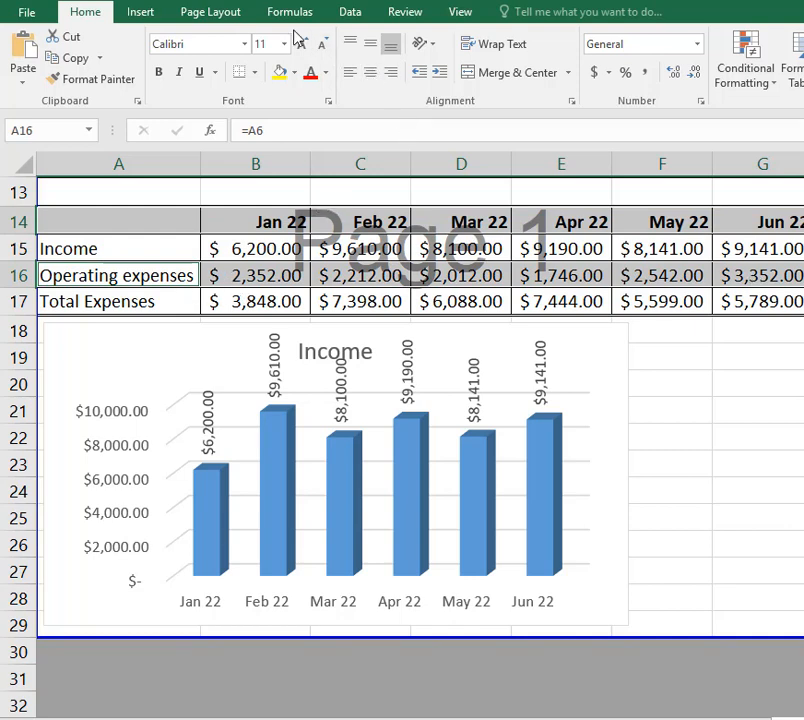
left_click(150, 14)
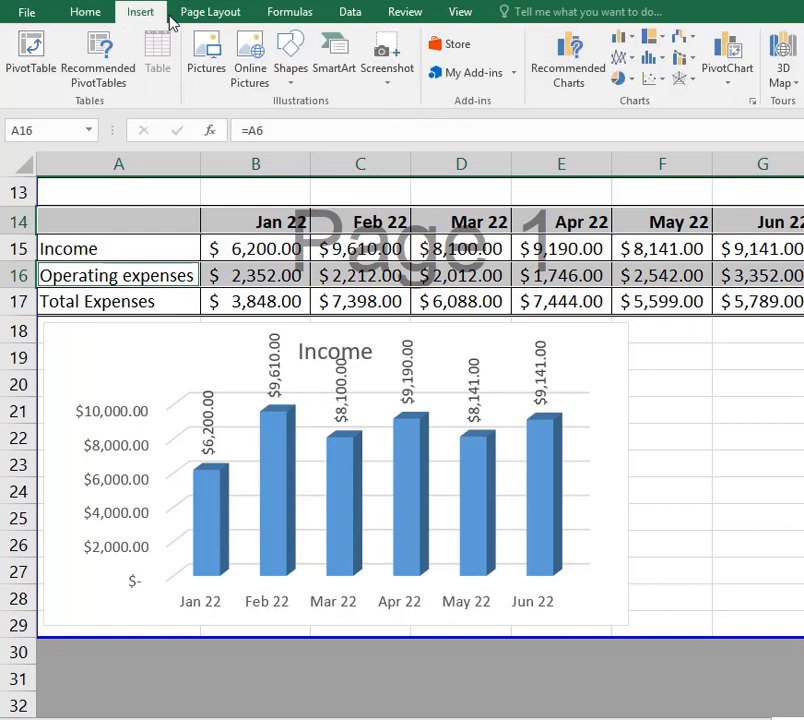
left_click(624, 38)
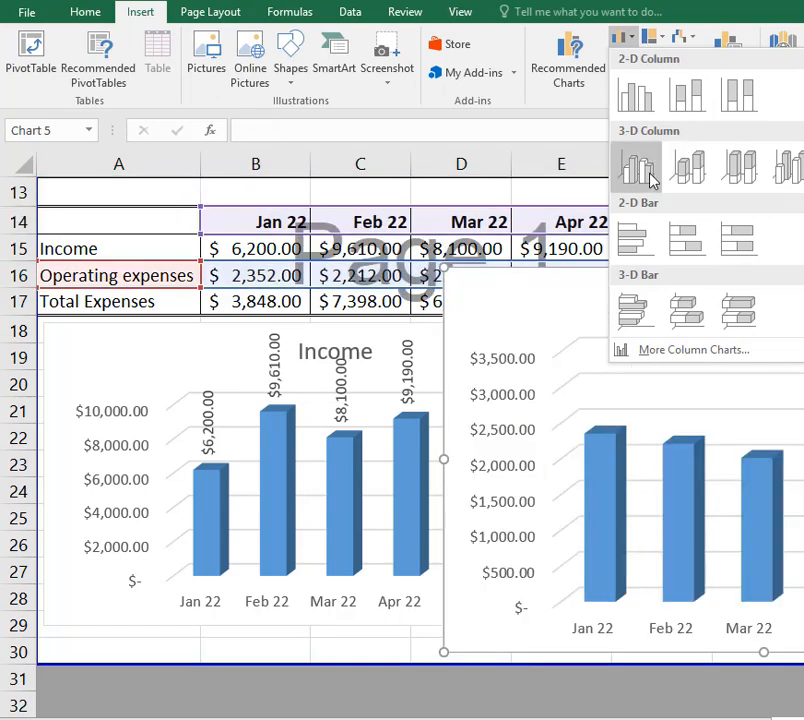
left_click(651, 180)
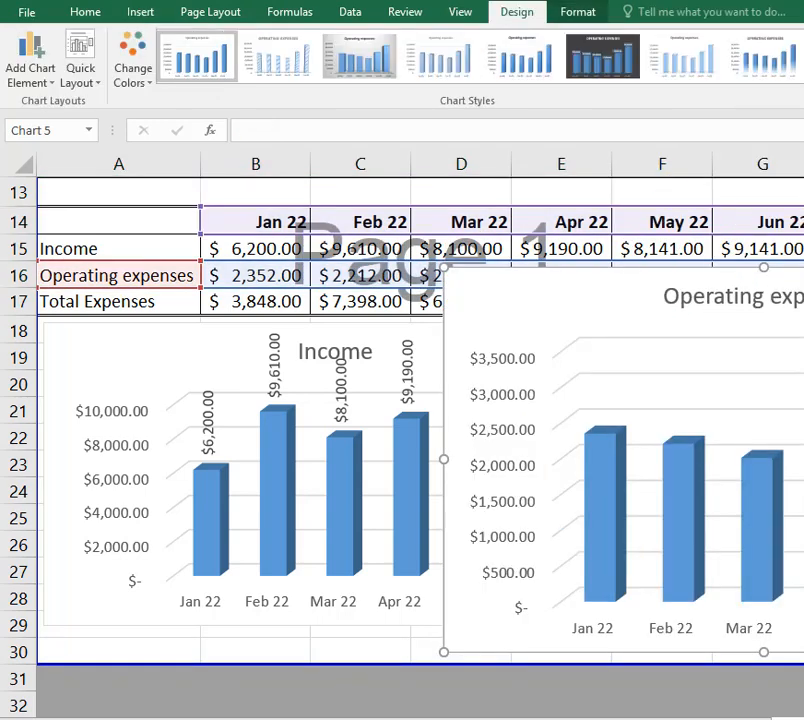
Step: Place the Operating expenses chart directly below the Income chart, starting at row 29, and narrow it to the Income chart's width
left_click_drag(795, 266, 494, 264)
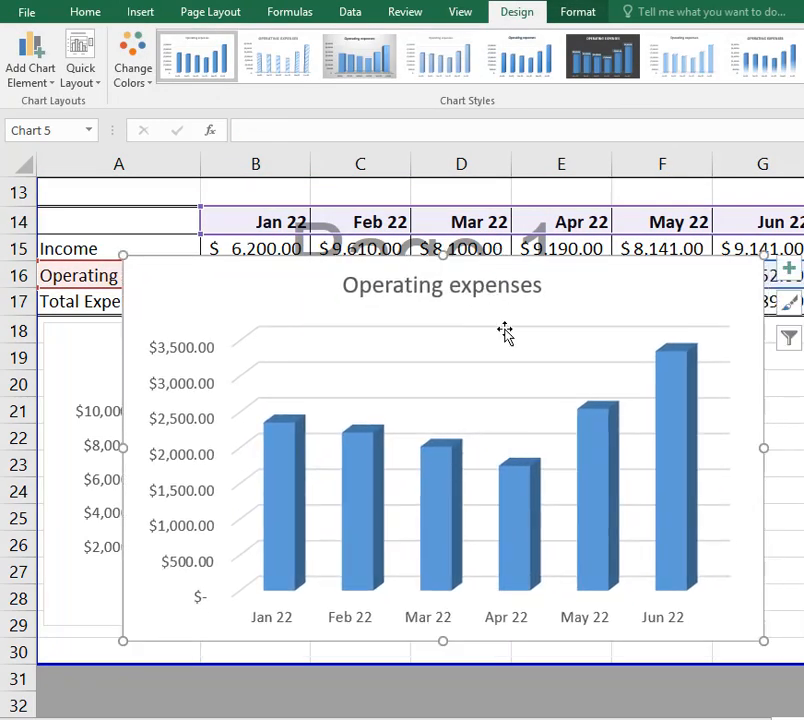
scroll(505, 335, "down", 2)
left_click_drag(754, 230, 673, 571)
scroll(684, 398, "down", 2)
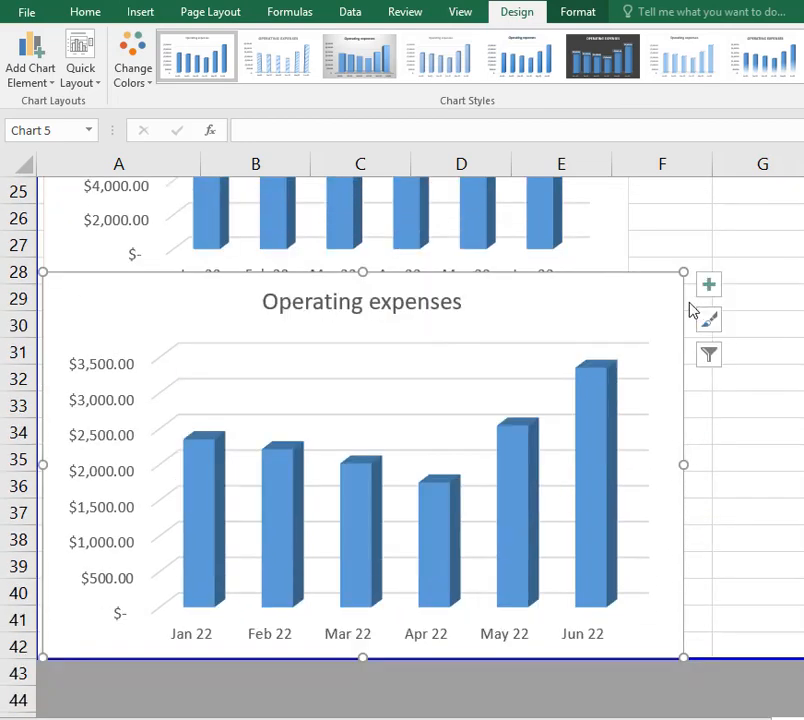
mouse_move(679, 305)
left_mouse_down()
mouse_move(682, 350)
mouse_move(675, 323)
mouse_move(679, 329)
left_mouse_up()
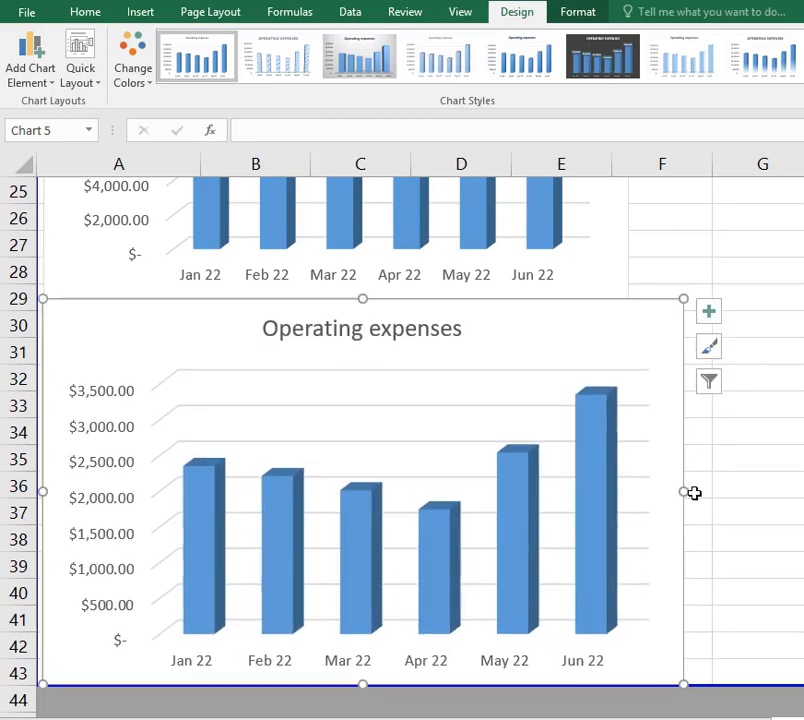
left_click_drag(671, 490, 624, 483)
scroll(600, 490, "down", 2)
scroll(584, 474, "up", 1)
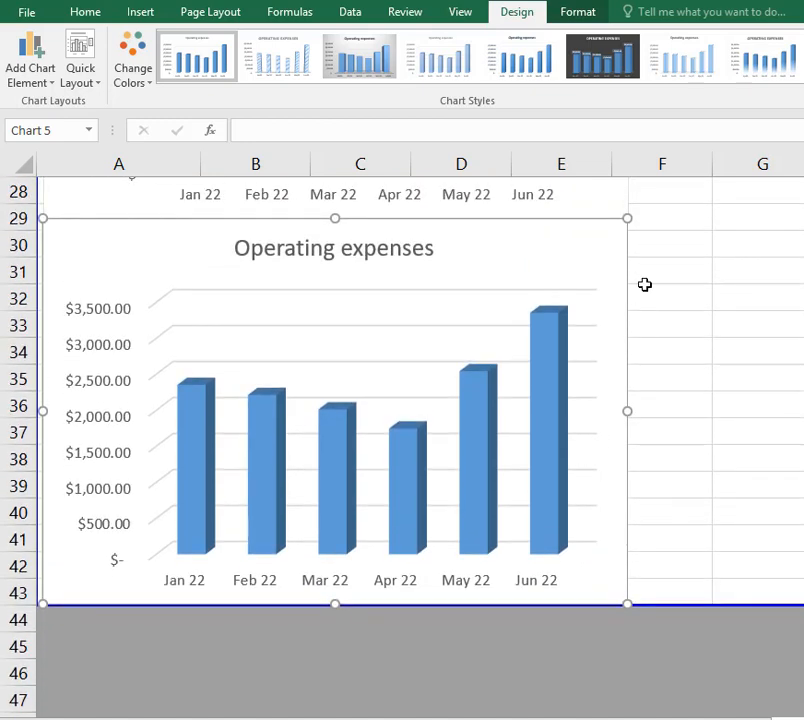
Step: Add data labels to the Operating expenses chart and open the alignment settings for formatting them
left_click(651, 231)
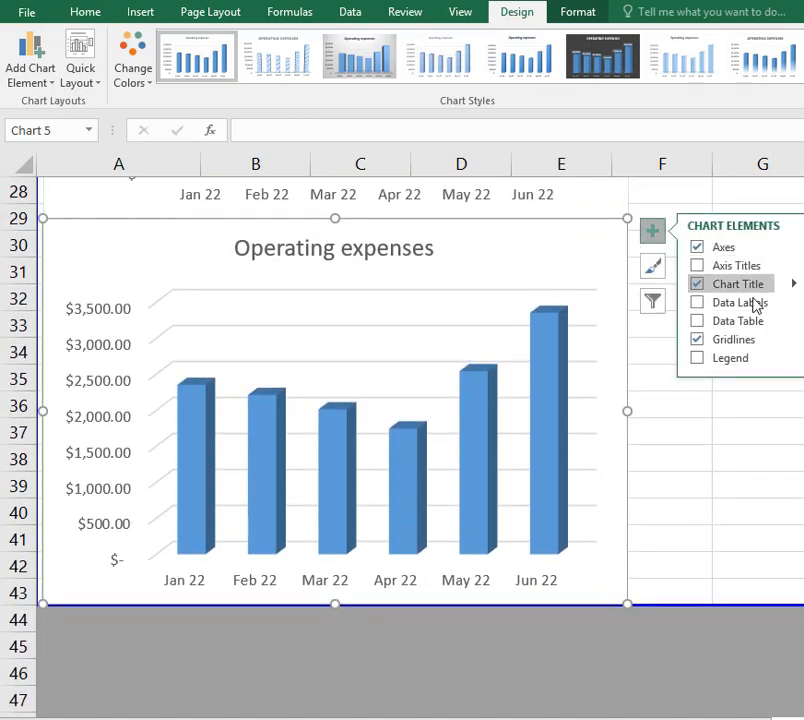
left_click(700, 302)
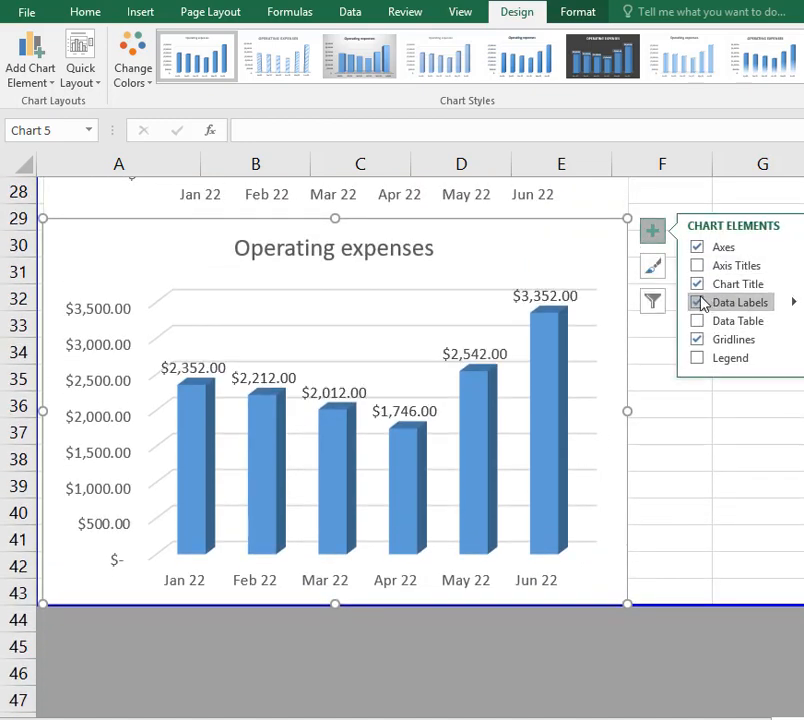
left_click(481, 355)
right_click(481, 355)
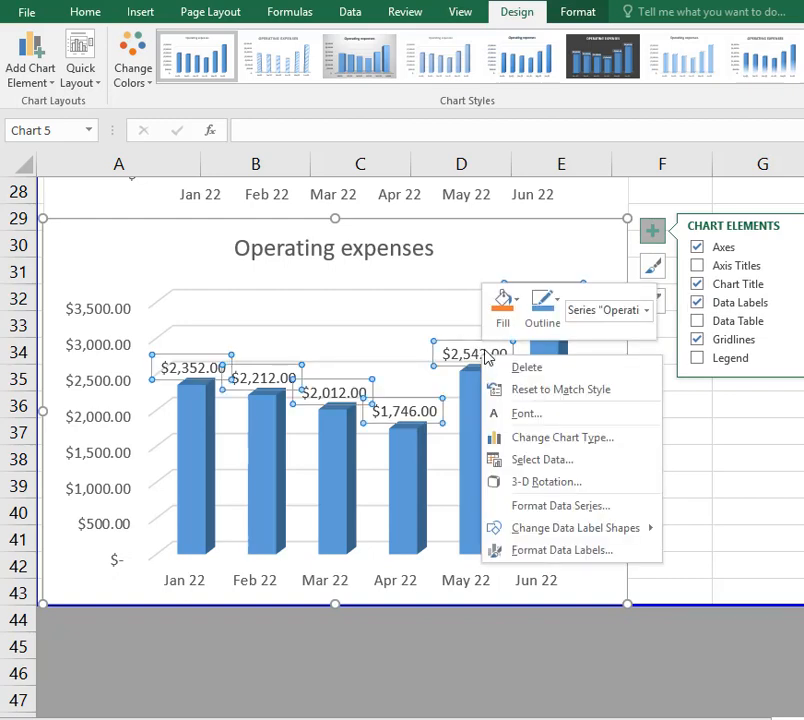
left_click(545, 551)
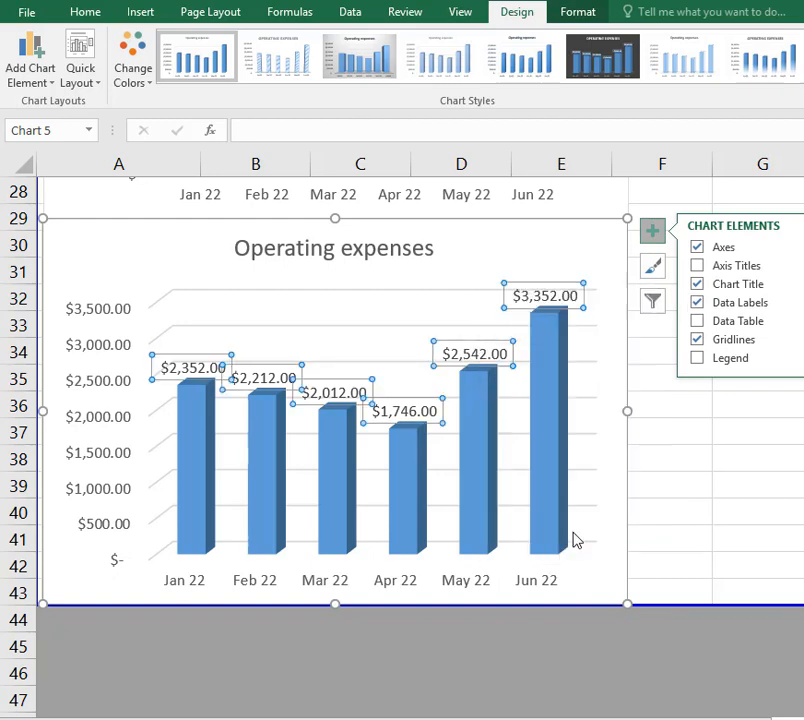
left_click(154, 181)
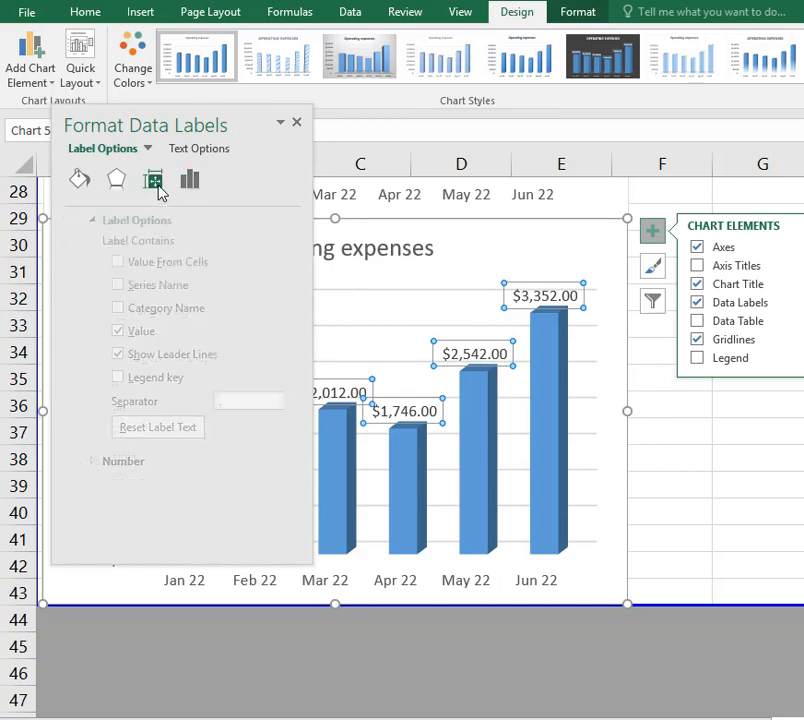
Step: Rotate all Operating expenses data label text 90° and set its vertical alignment to Left Middle
left_click(248, 294)
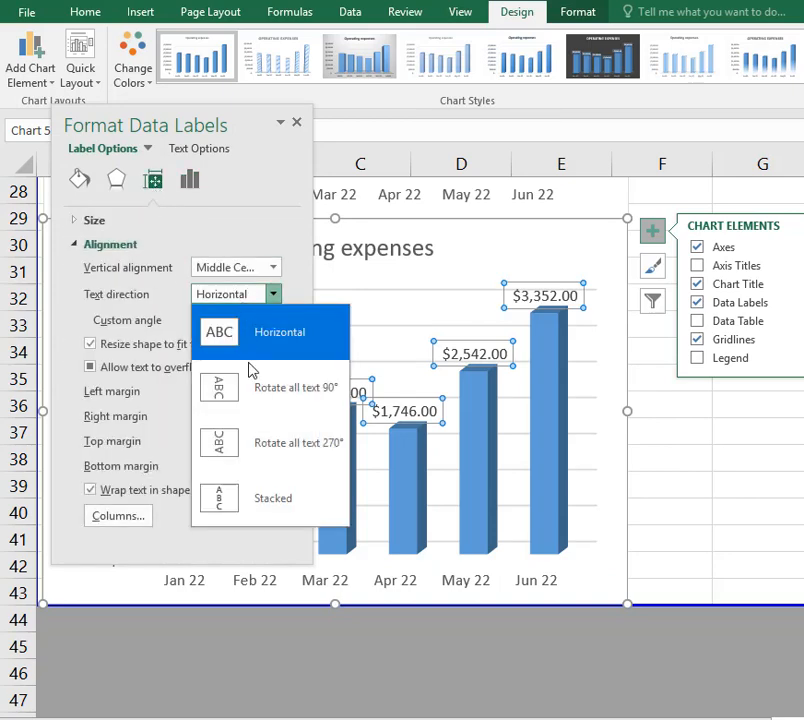
left_click(260, 395)
left_click(273, 267)
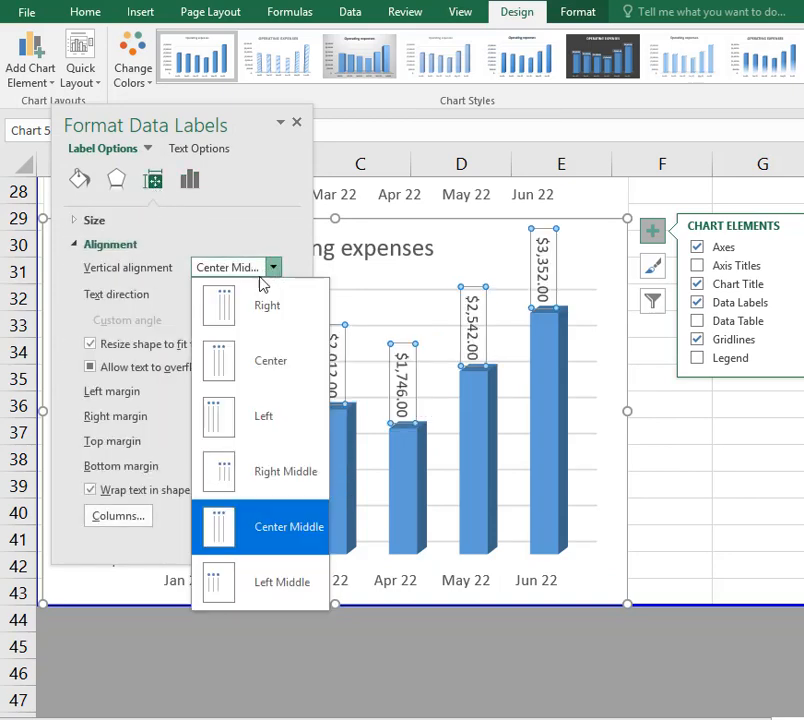
left_click(286, 582)
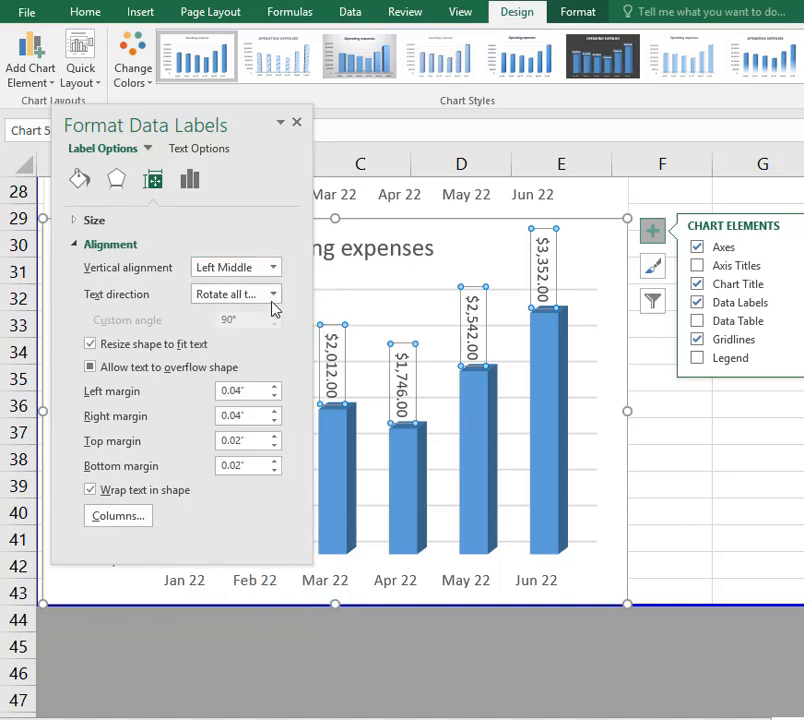
Step: Try the Right and Center vertical alignments on the Operating expenses data labels
left_click(255, 268)
left_click(255, 328)
left_click(248, 268)
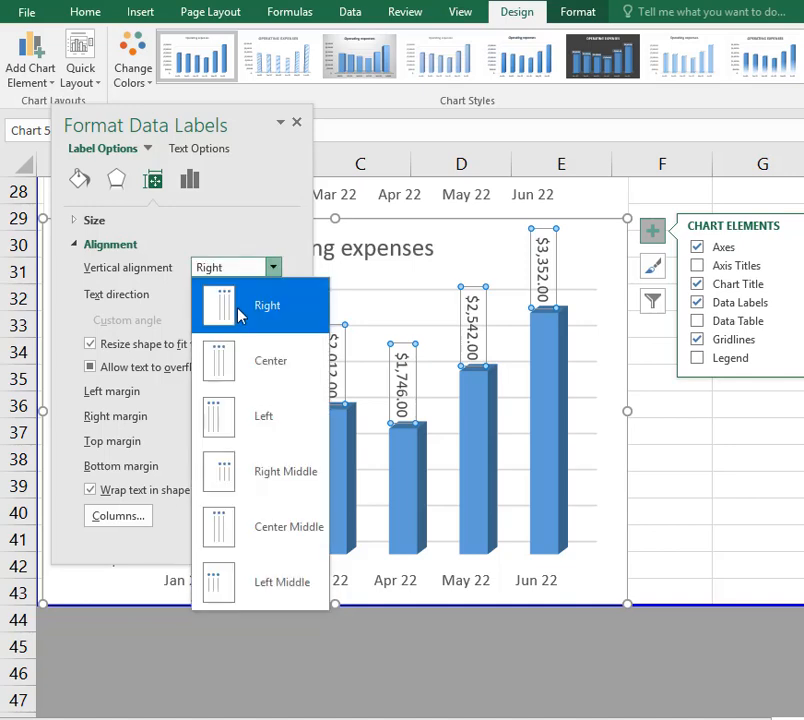
left_click(264, 365)
Step: Reopen the label options for the Operating expenses data labels and include the legend key in them
left_click(490, 422)
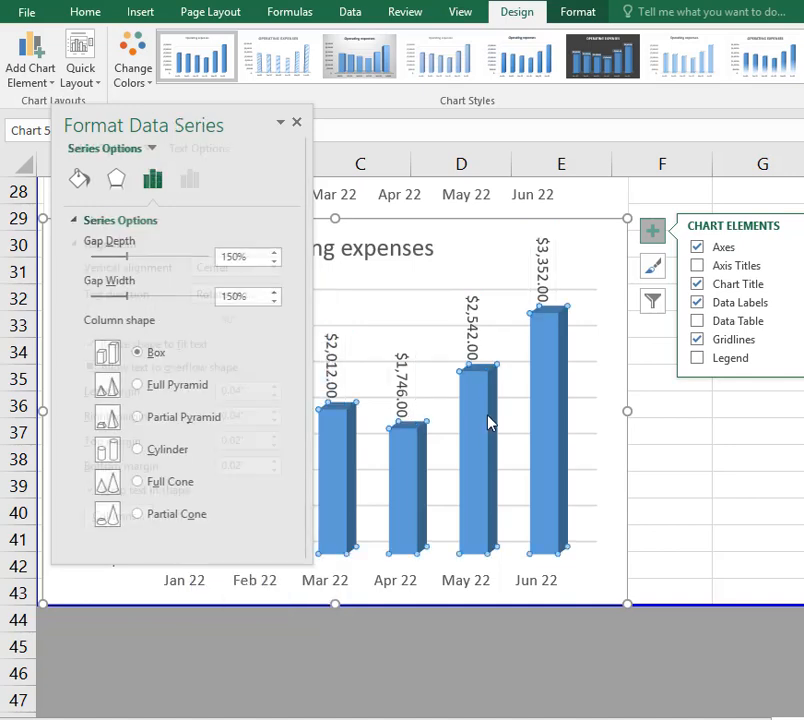
right_click(488, 422)
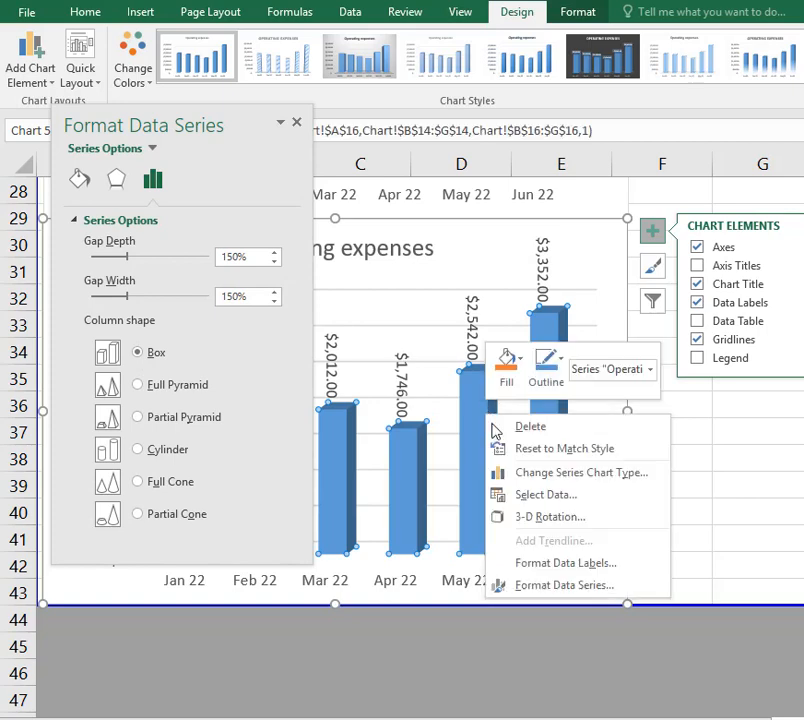
left_click(592, 566)
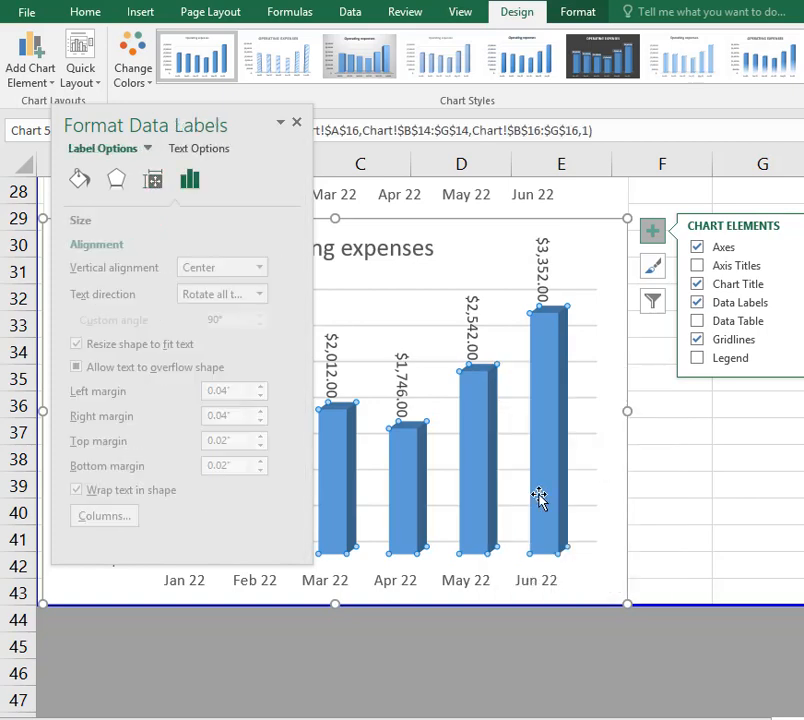
left_click(393, 410)
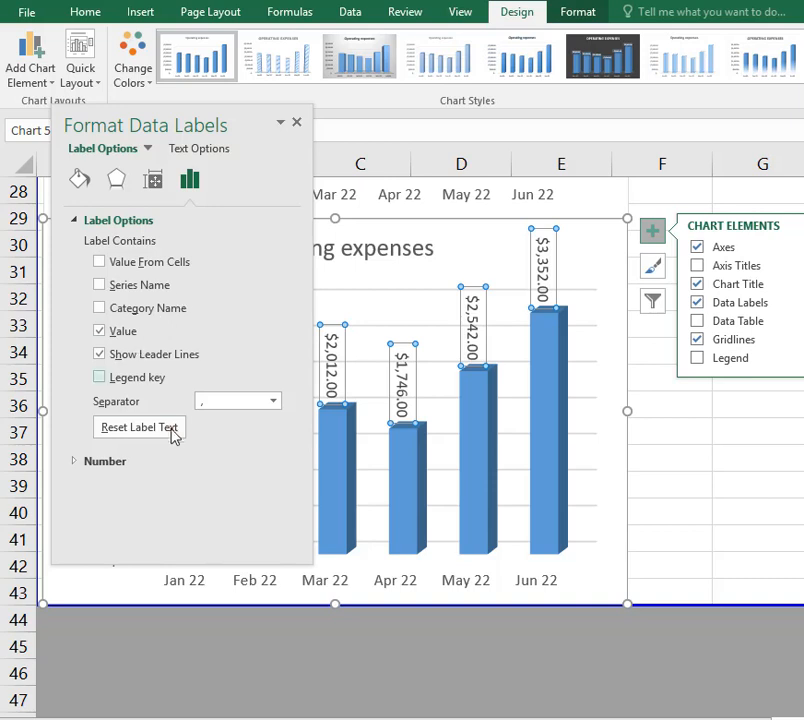
left_click(148, 380)
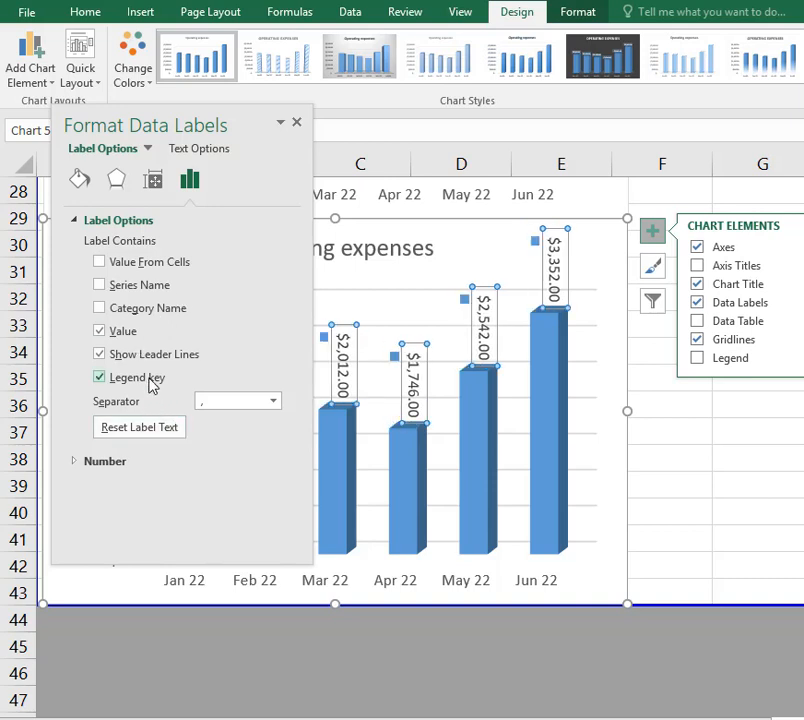
Step: Set the vertical alignment of the Operating expenses data labels to Right Middle
left_click(156, 183)
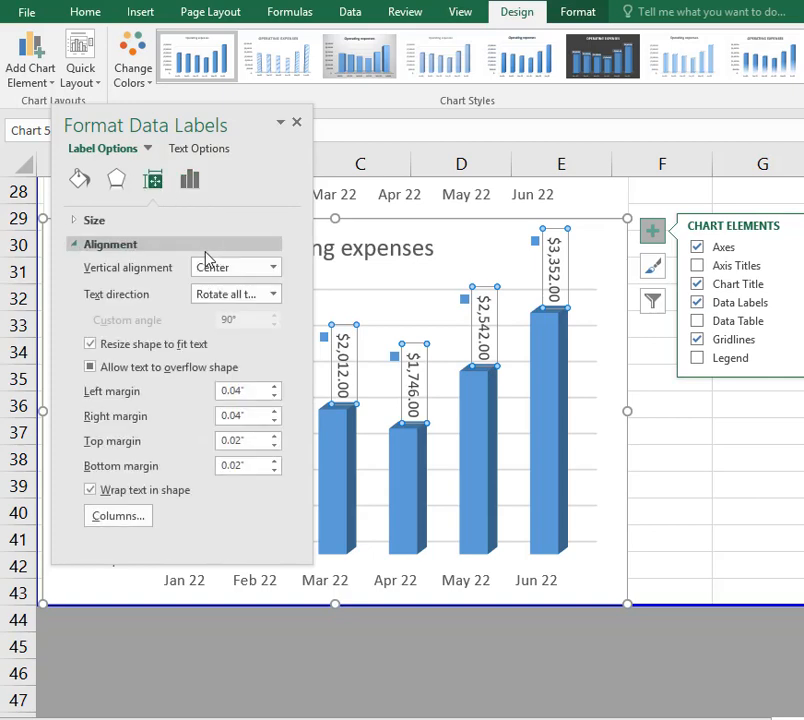
left_click(234, 272)
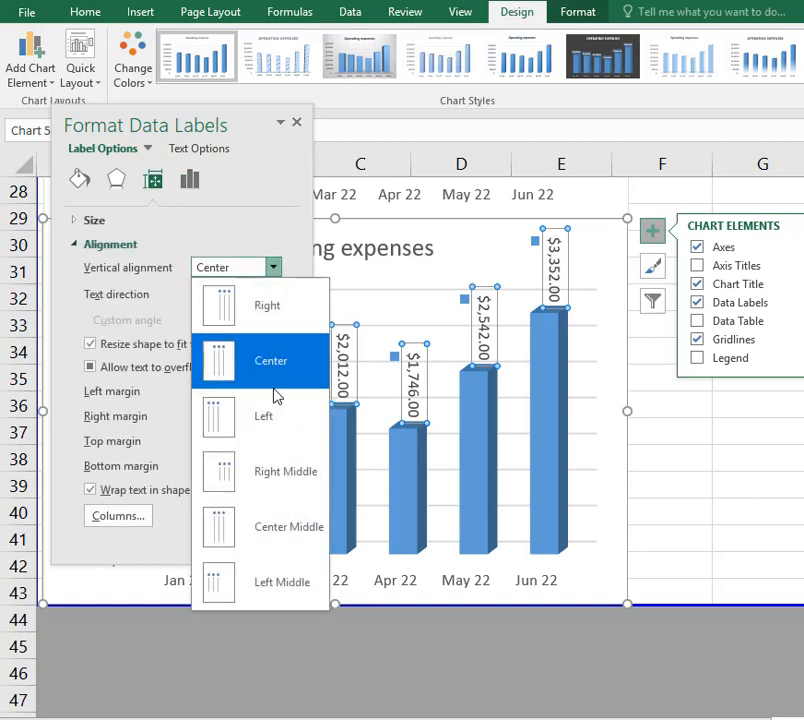
left_click(292, 472)
Step: Try rotating all Operating expenses data label text 270° and return its text direction to 90°
left_click(271, 294)
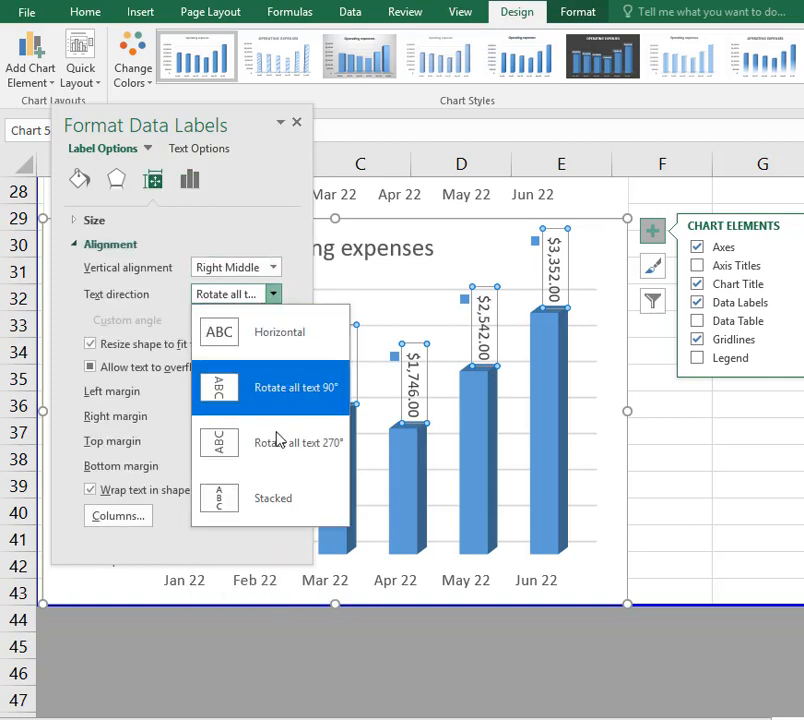
left_click(281, 437)
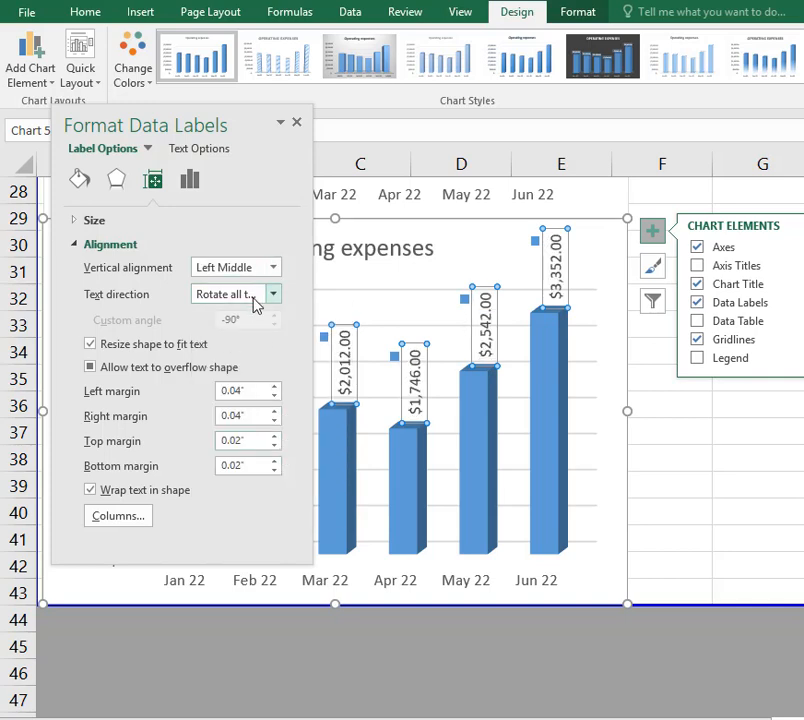
left_click(273, 294)
left_click(275, 391)
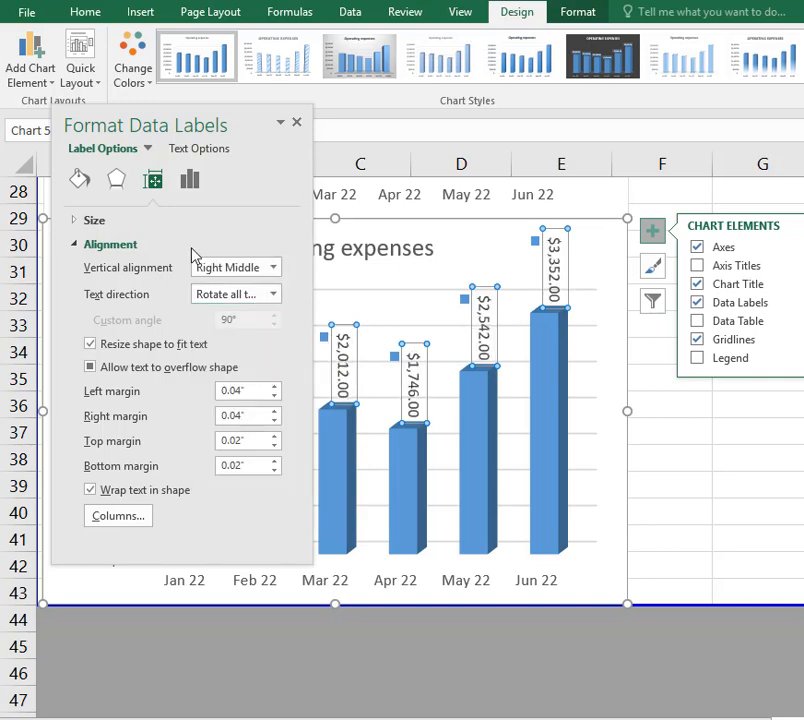
Step: Try including the series name in the Operating expenses data labels, remove it again and close the label formatting
left_click(190, 182)
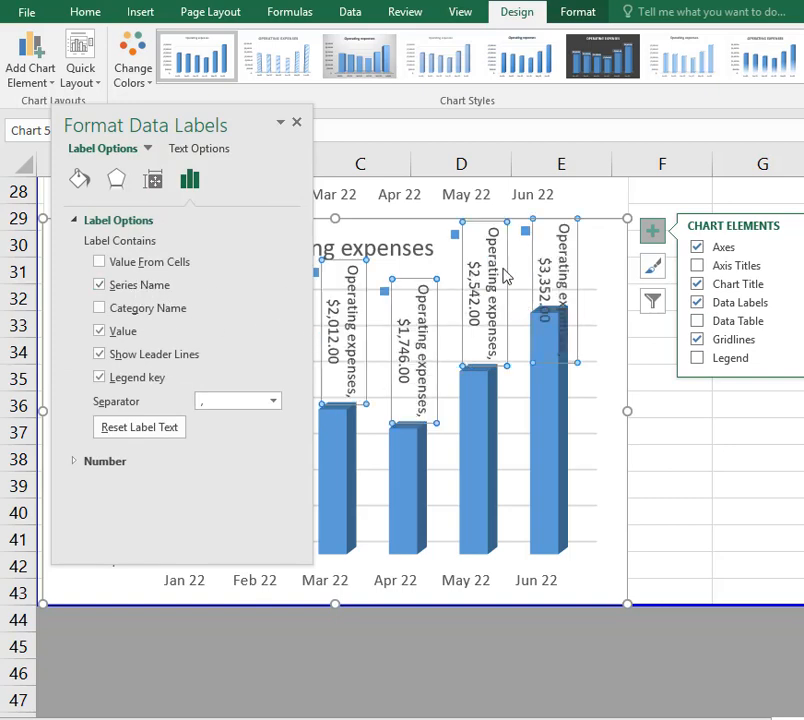
left_click(165, 286)
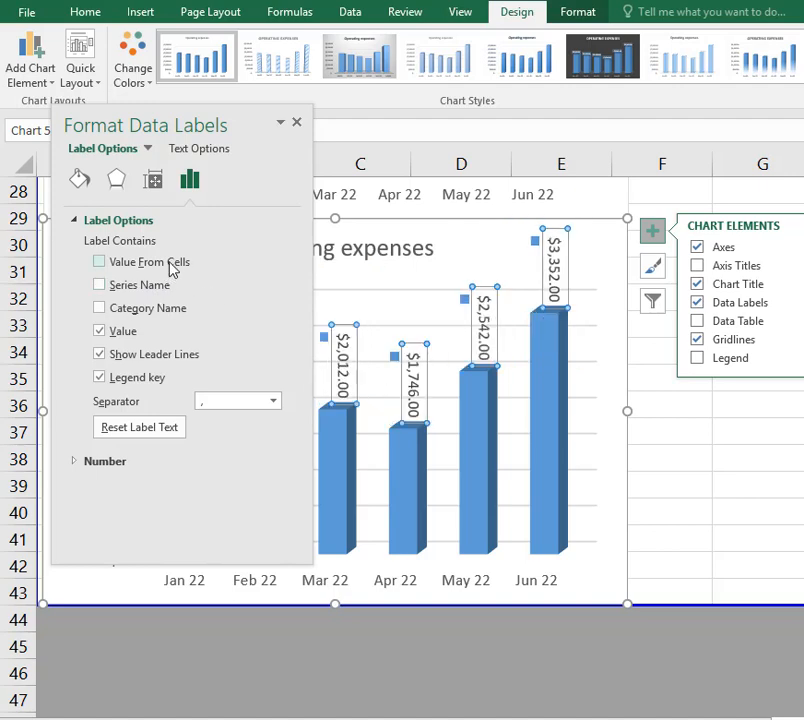
left_click(170, 263)
left_click(421, 519)
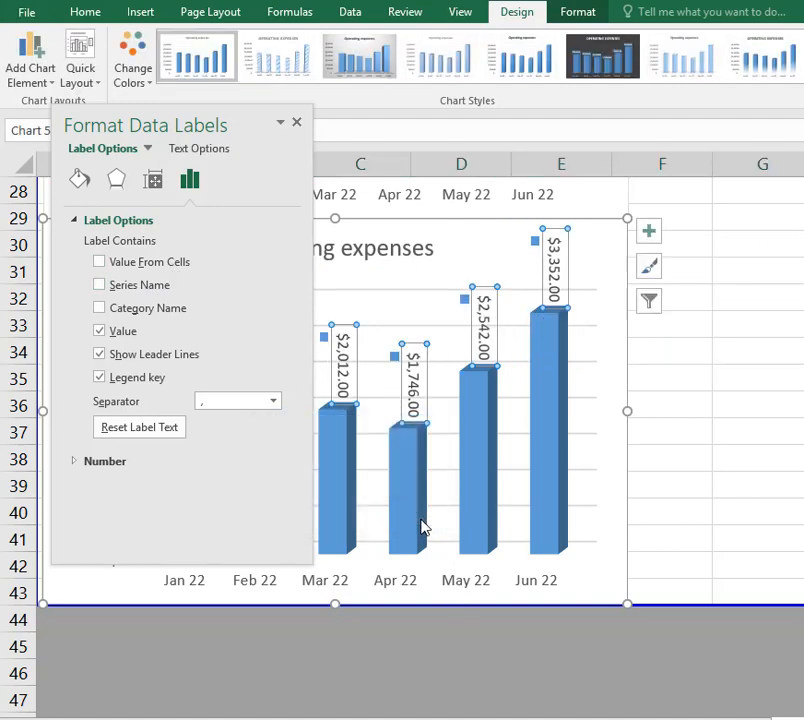
left_click(297, 123)
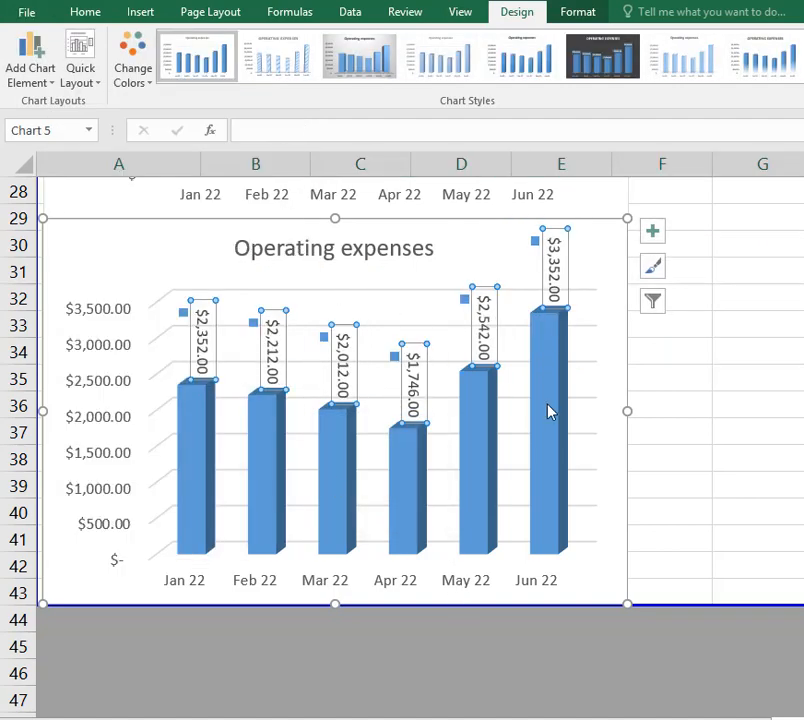
Step: Try a 3-D pie chart of the summary table A14:G17 and delete it
scroll(548, 410, "up", 6)
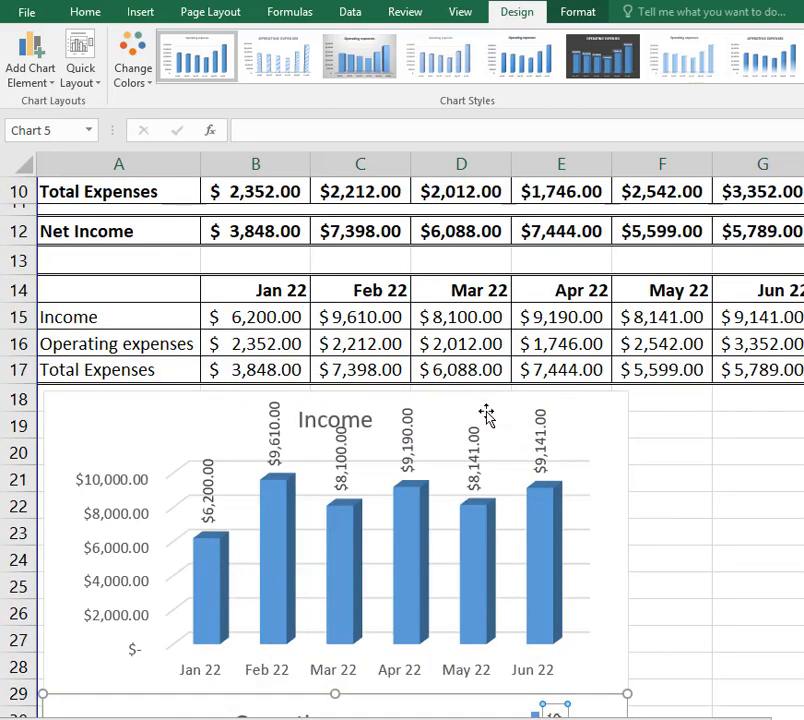
left_click_drag(164, 283, 735, 369)
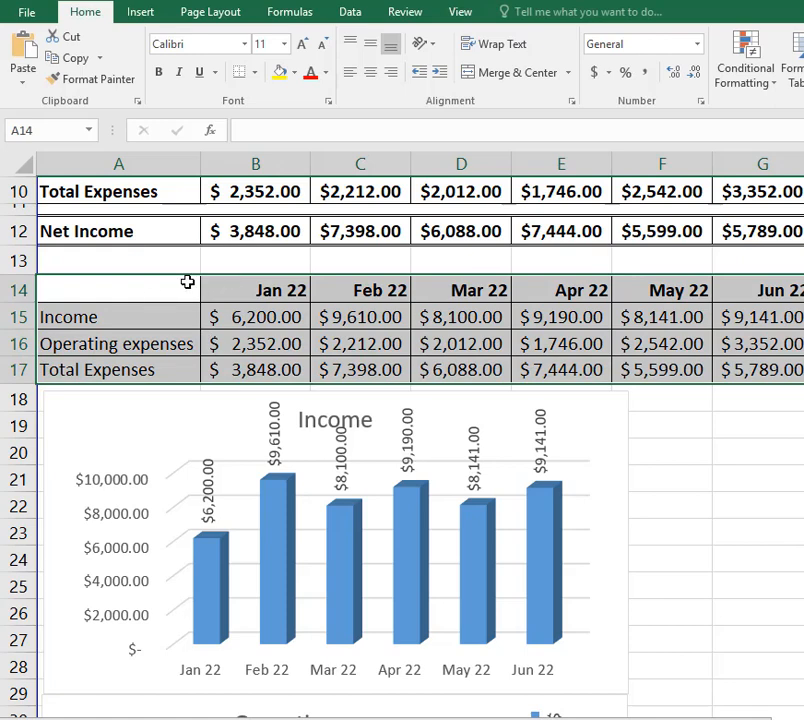
left_click_drag(187, 283, 725, 373)
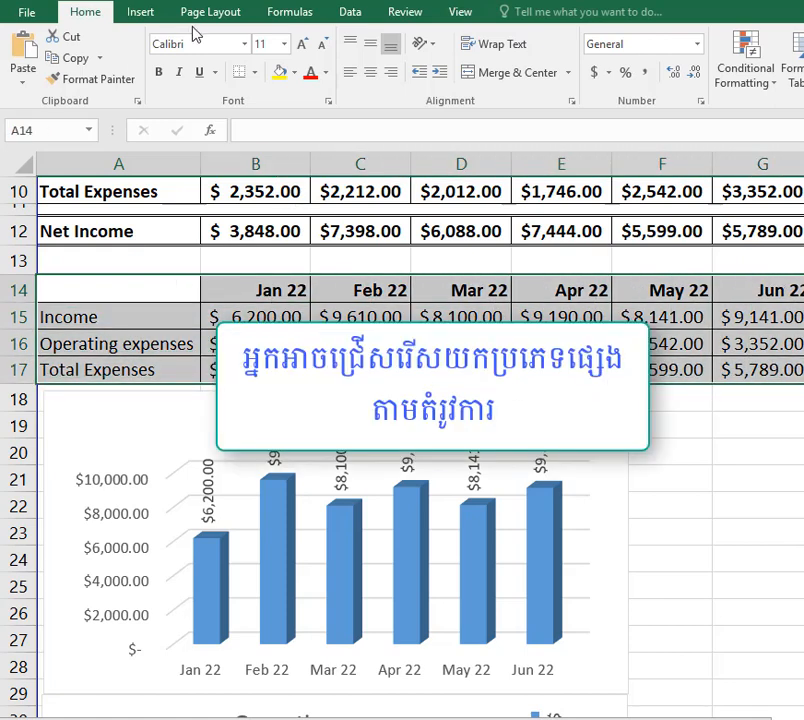
left_click(148, 12)
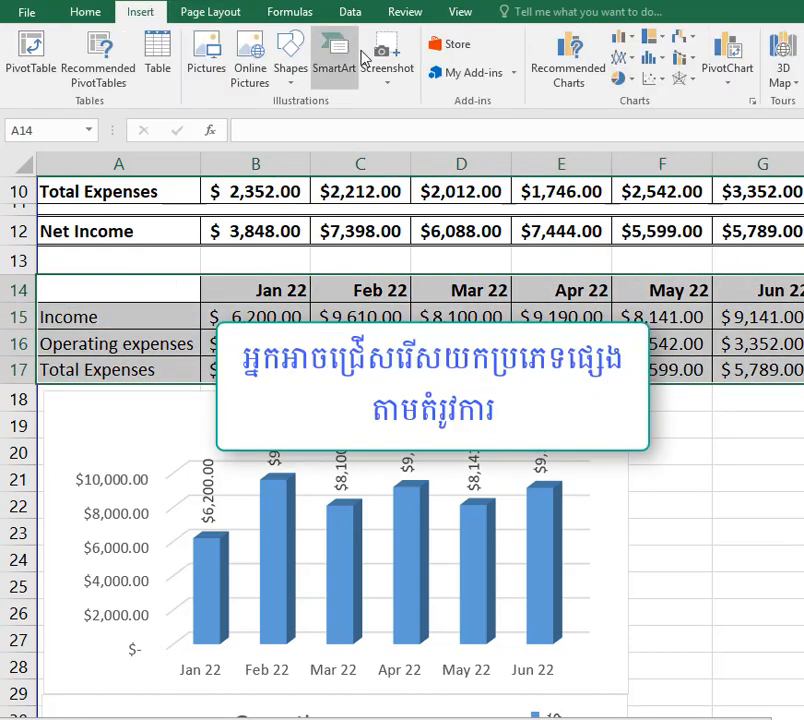
left_click(633, 41)
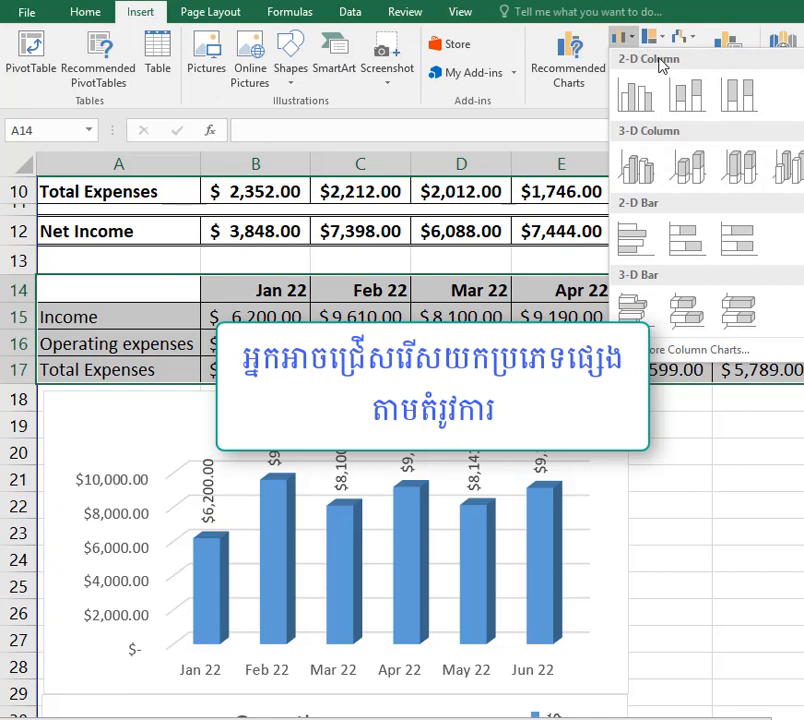
left_click(628, 45)
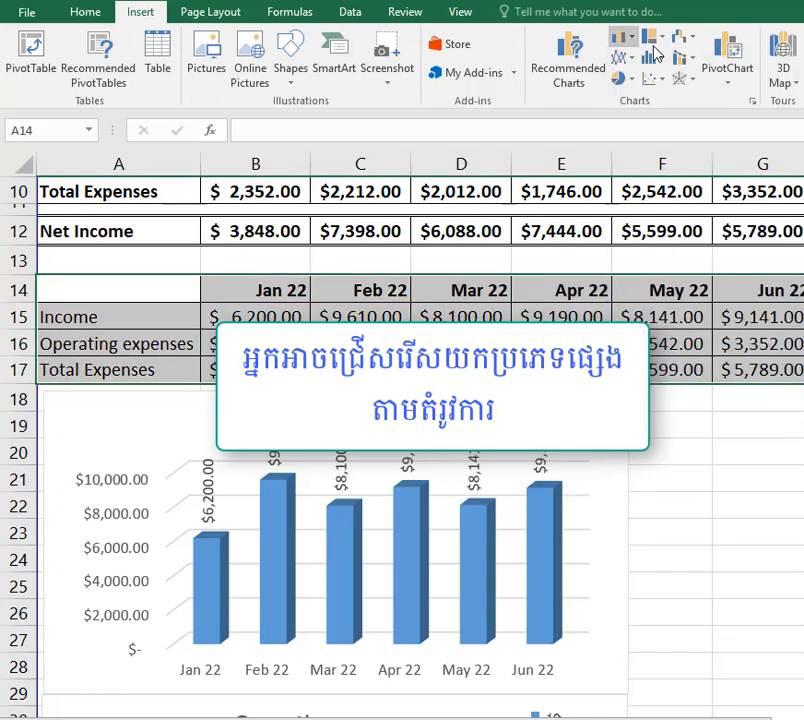
left_click(622, 77)
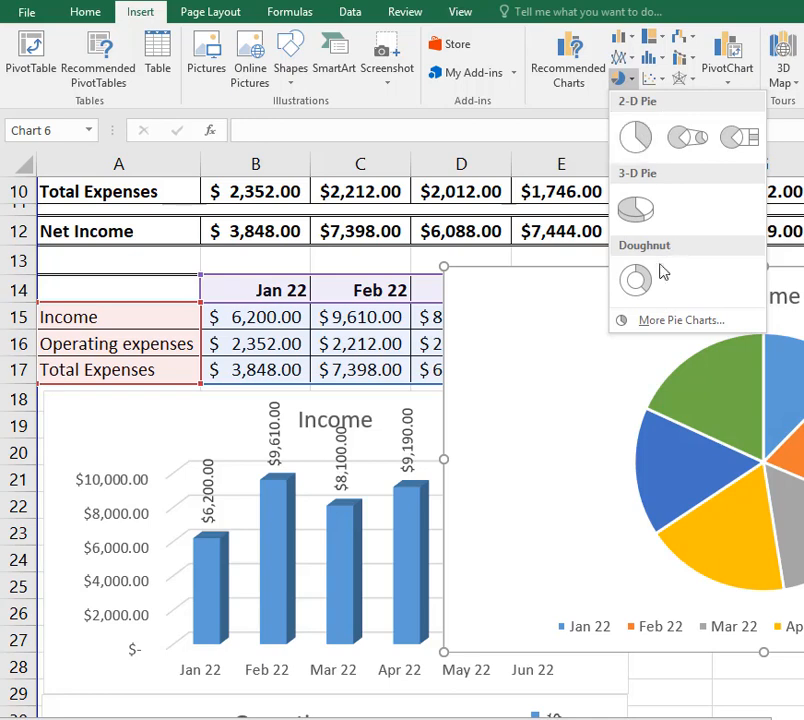
left_click(640, 213)
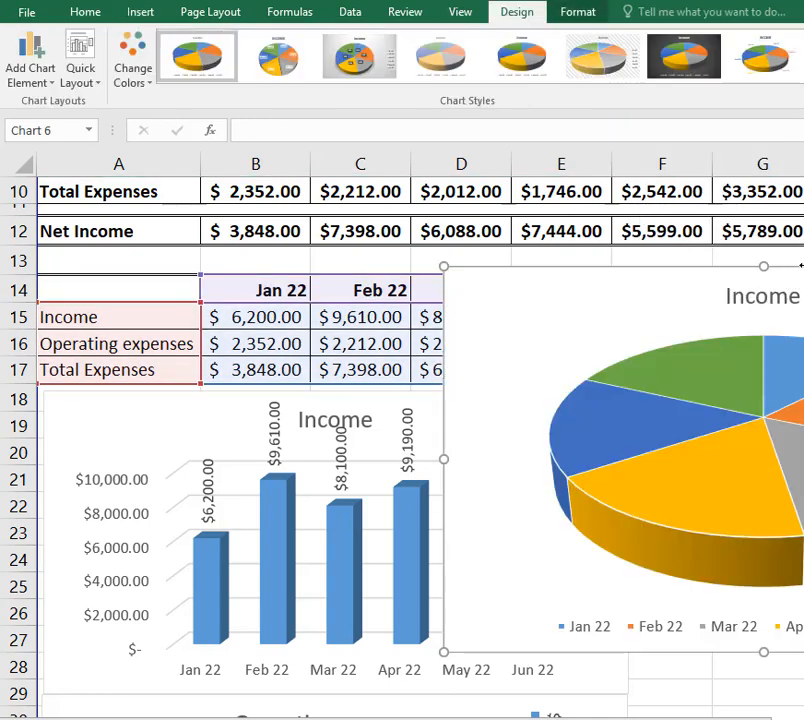
left_click_drag(761, 280, 433, 257)
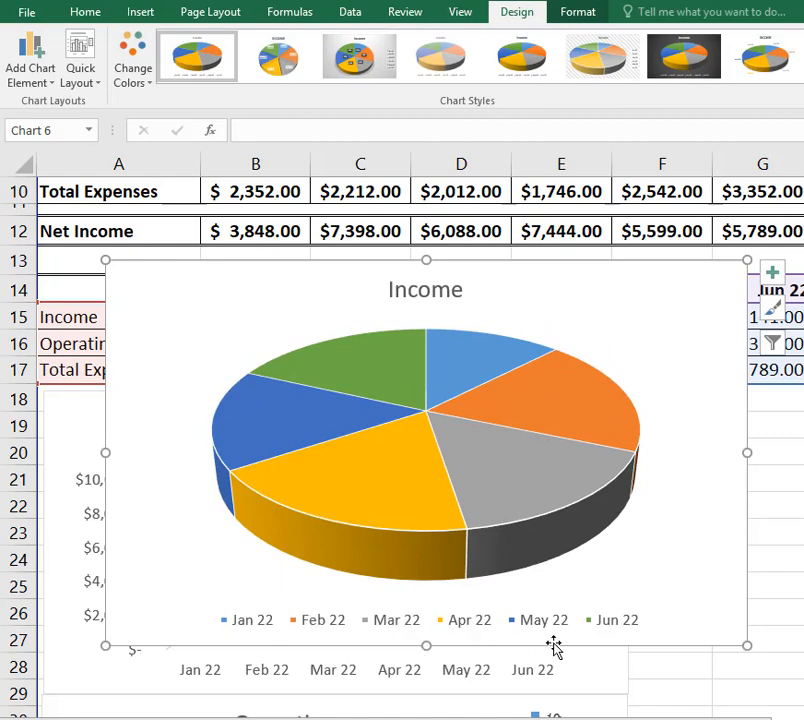
key("Delete")
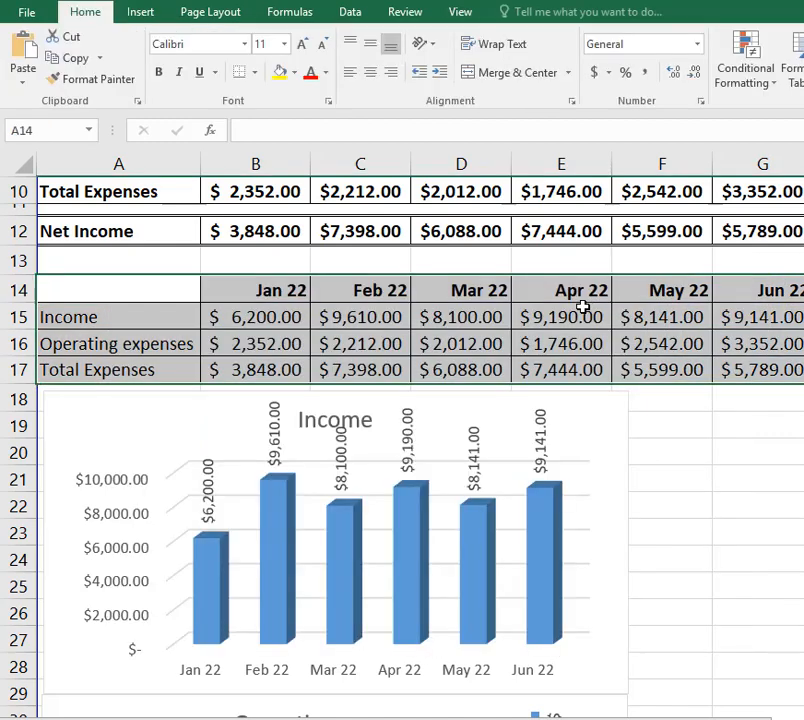
Step: Preview pie, statistical, combo and hierarchy chart types for the month header row and the Total Expenses row of the summary table
left_click(122, 371)
left_click_drag(147, 293, 749, 291)
left_click_drag(140, 371, 752, 368)
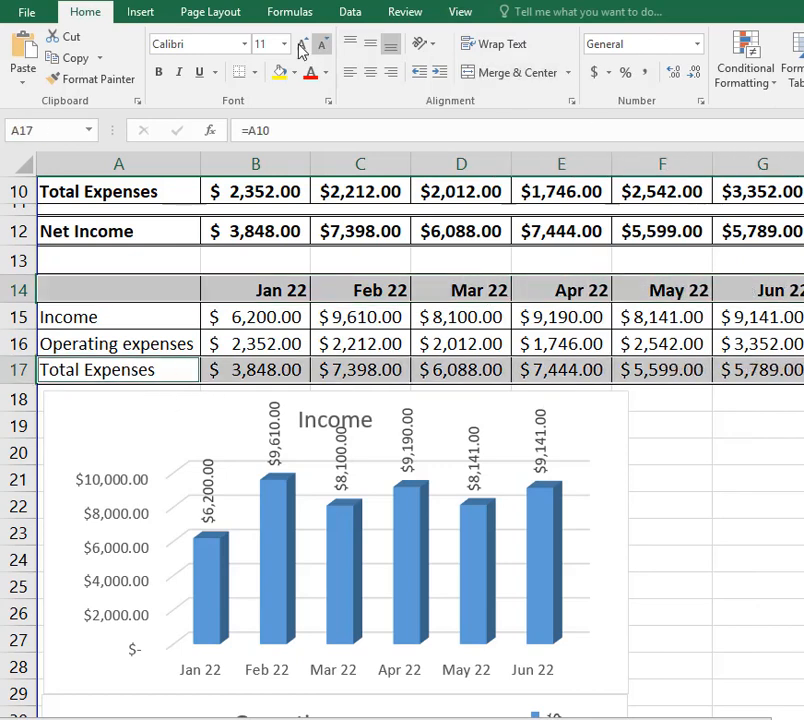
left_click(140, 14)
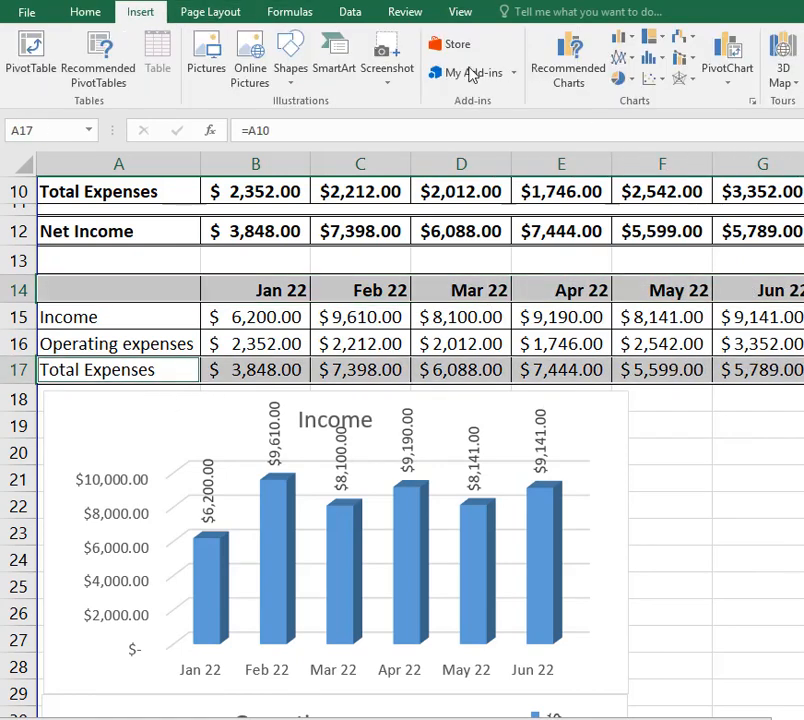
left_click(621, 78)
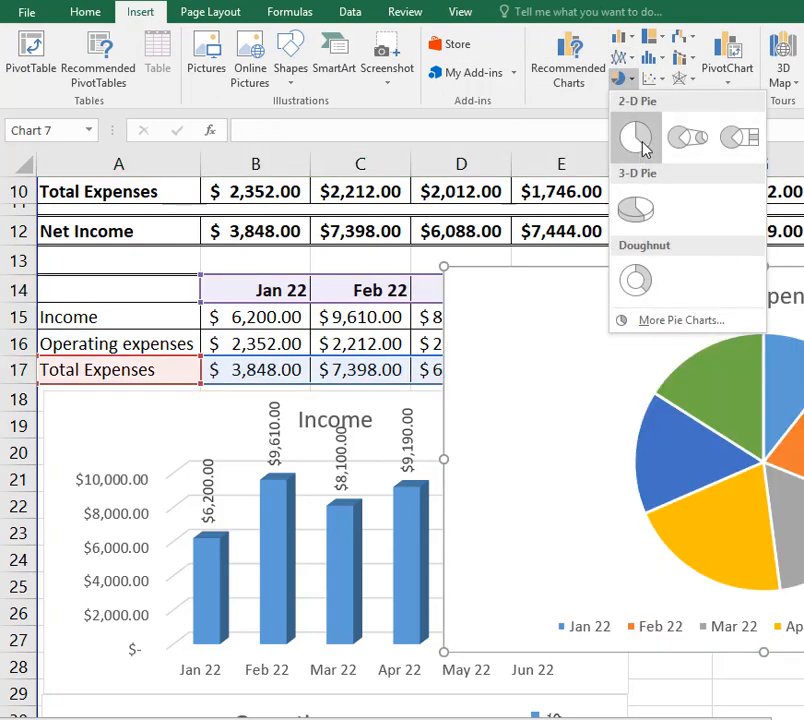
left_click(624, 82)
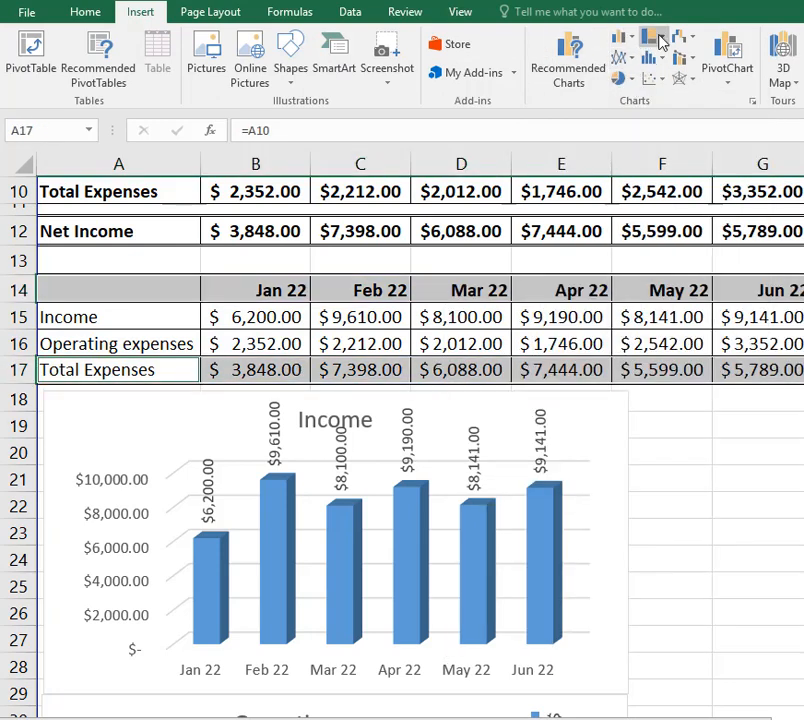
left_click(653, 60)
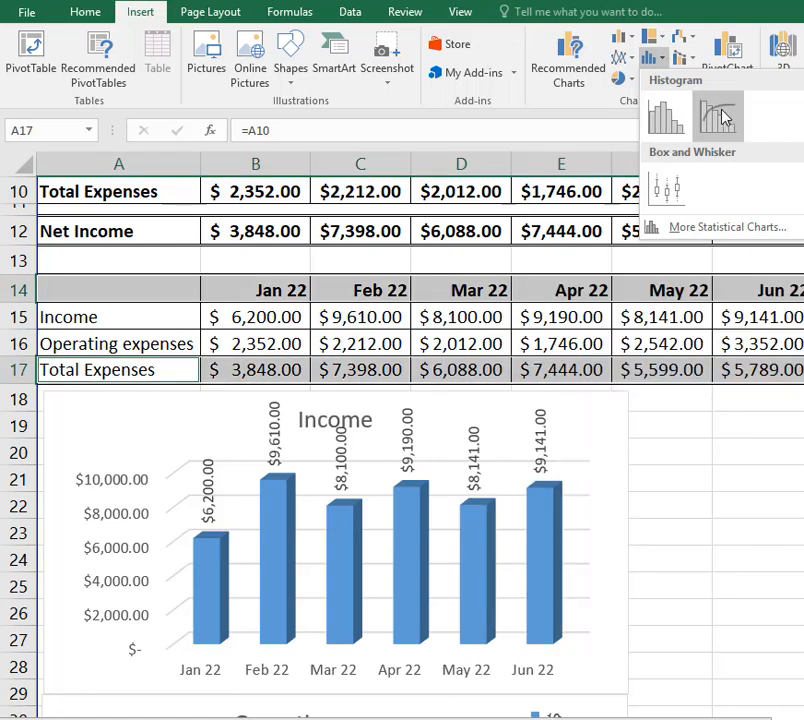
left_click(682, 62)
left_click(680, 58)
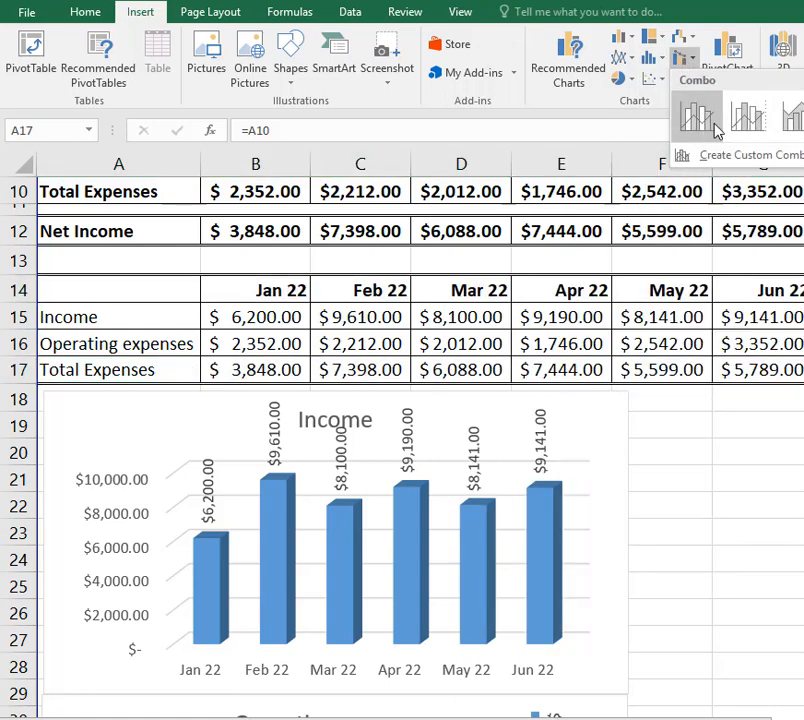
left_click(657, 38)
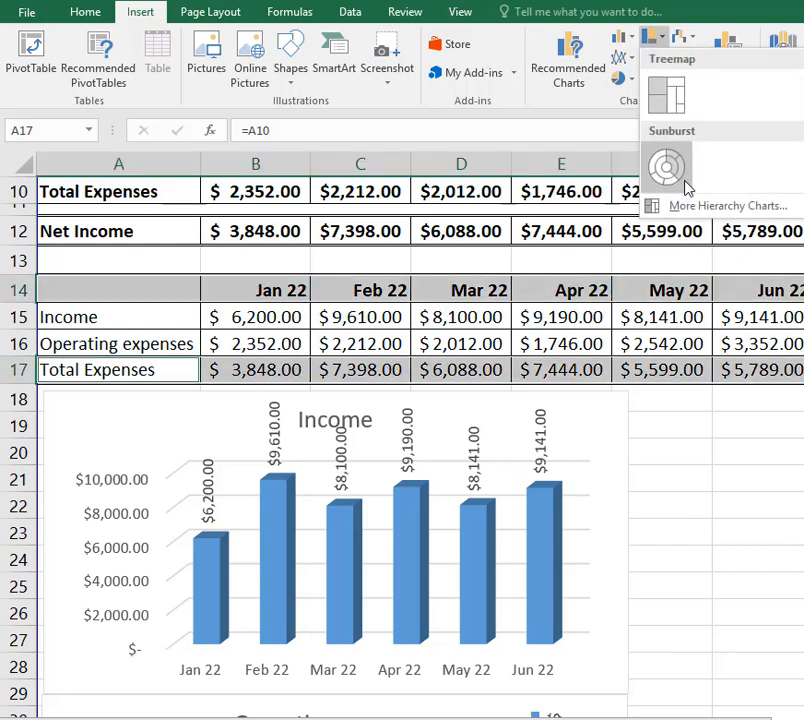
left_click(280, 386)
Step: Insert a 3-D clustered column chart of the summary table A14:G17 and move it to start at column A below row 10
left_click(116, 291)
left_click_drag(718, 344, 748, 368)
left_click(622, 38)
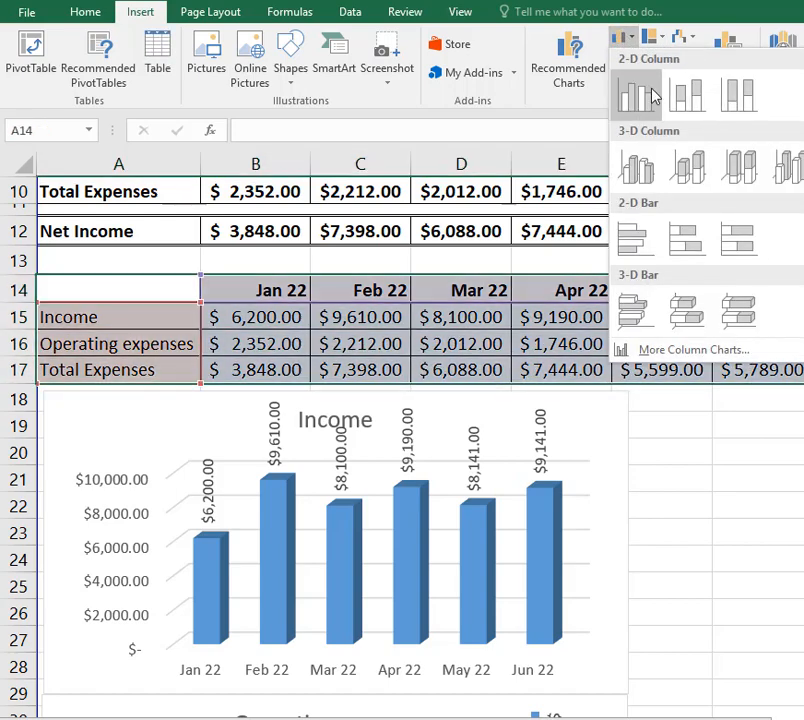
left_click(648, 170)
left_click_drag(750, 271, 377, 225)
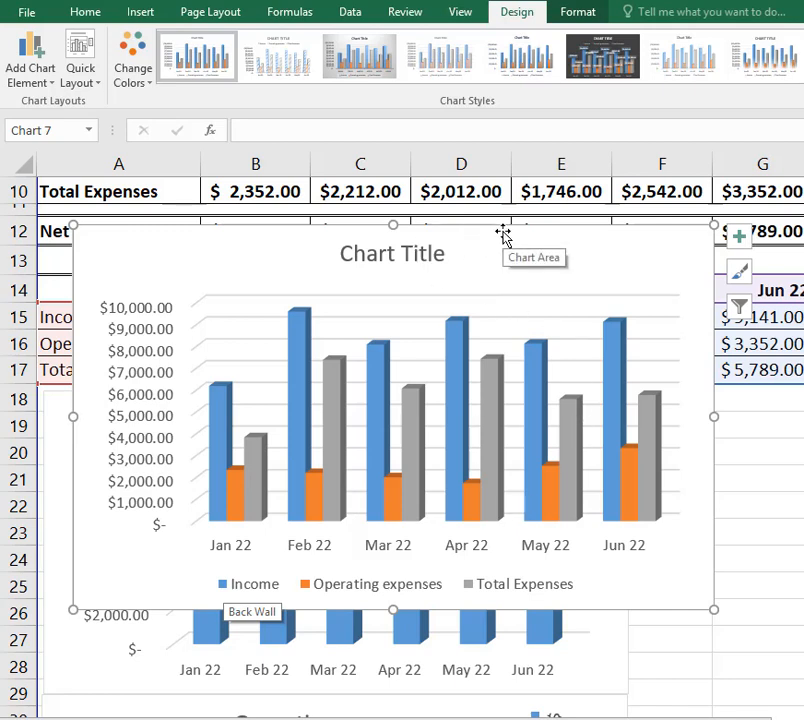
right_click(620, 426)
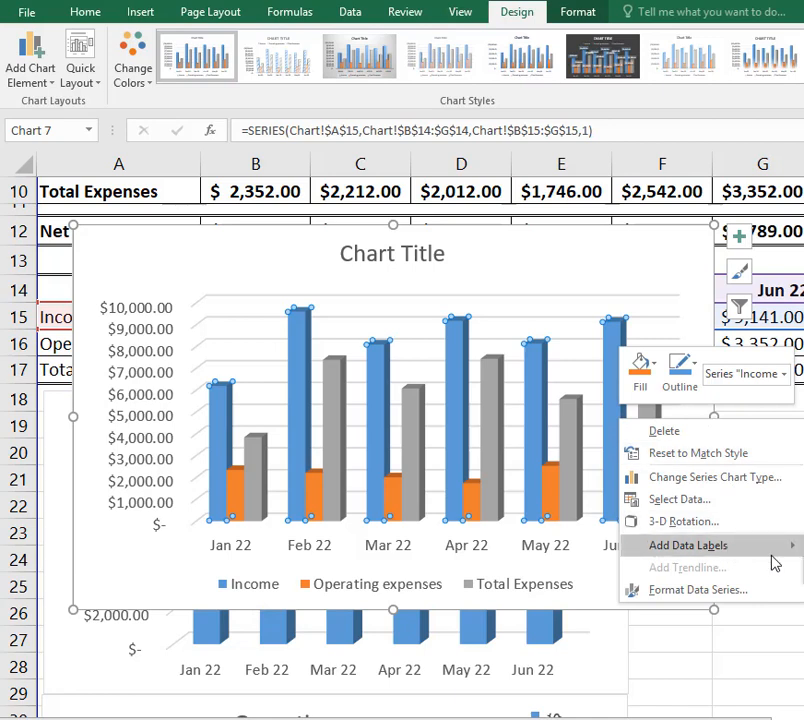
key("Escape")
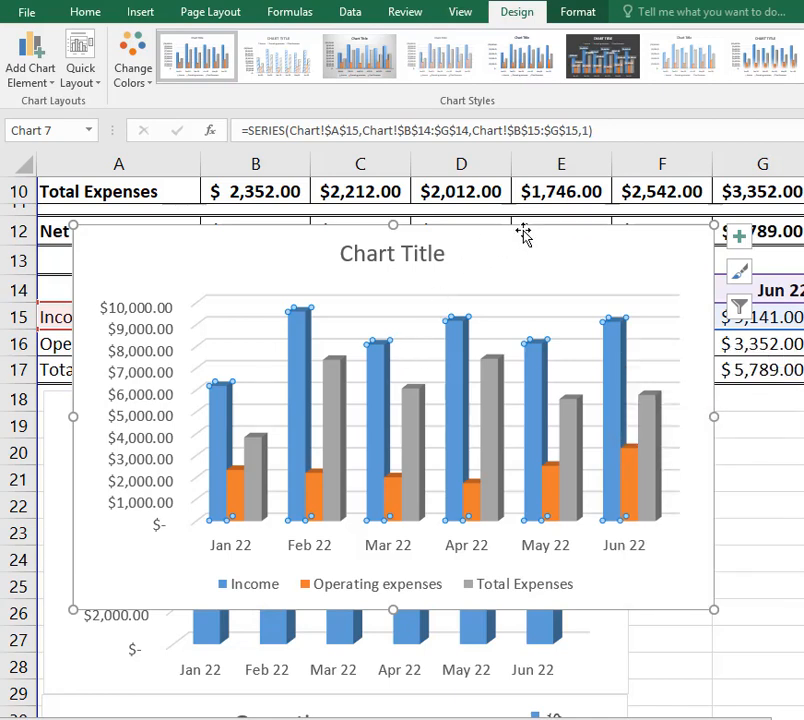
left_click_drag(524, 233, 476, 210)
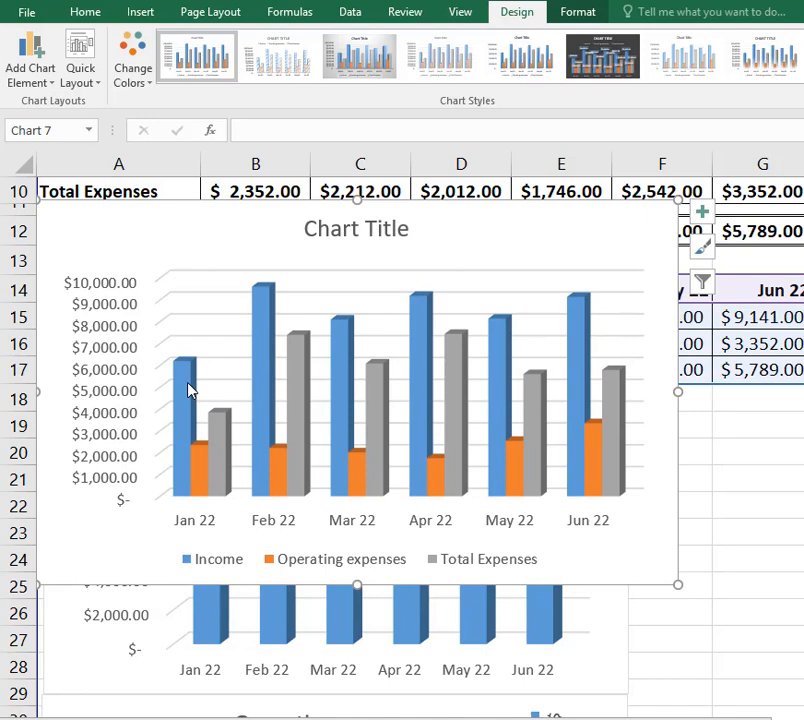
Step: Add data labels to the Income series of the new three-series column chart
left_click(242, 373)
left_click(263, 368)
right_click(263, 368)
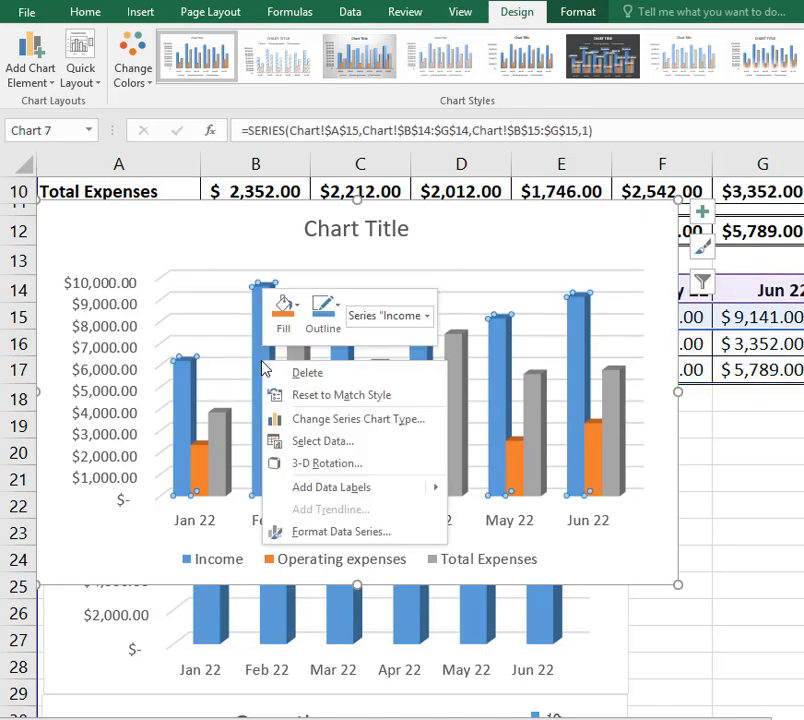
mouse_move(387, 497)
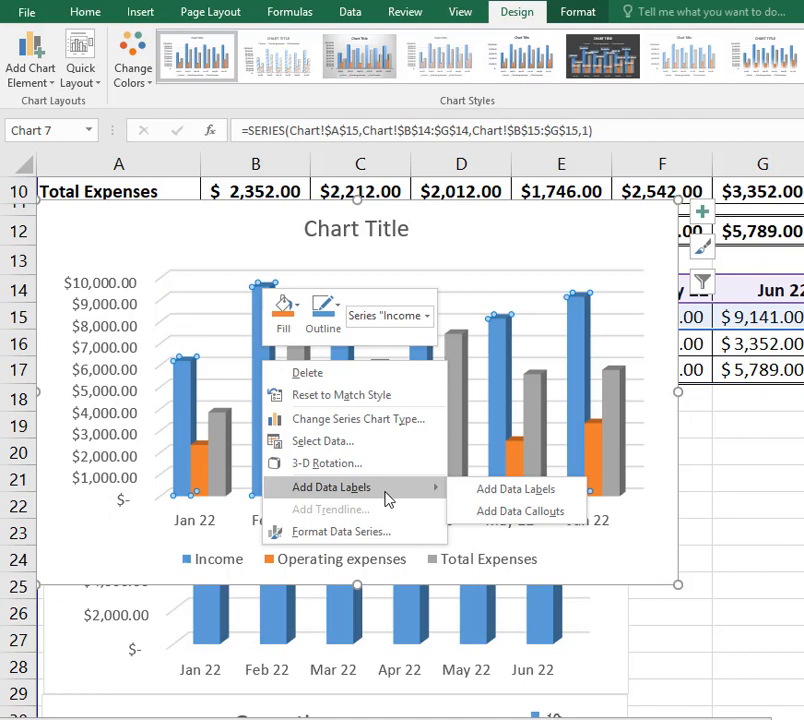
left_click(540, 500)
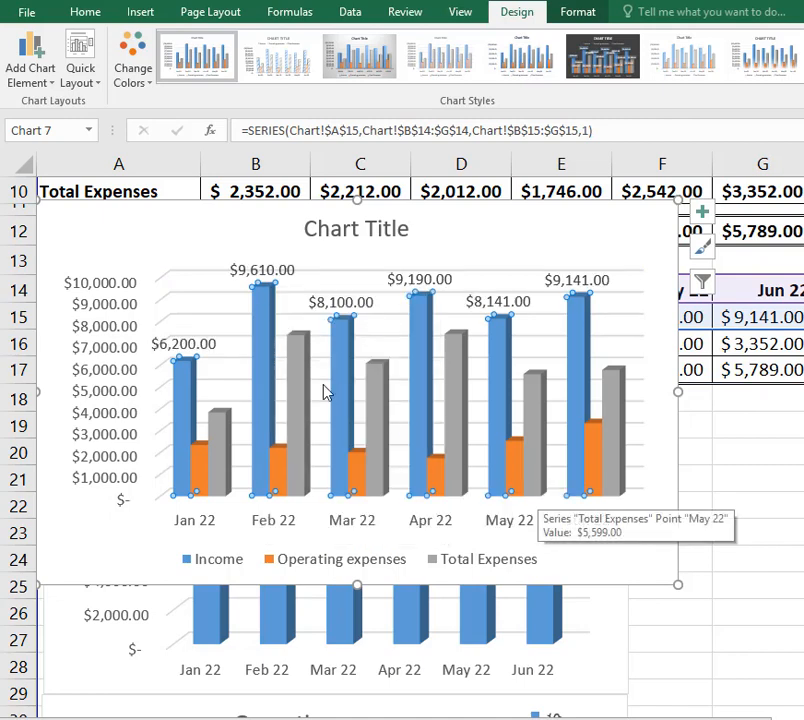
key("Escape")
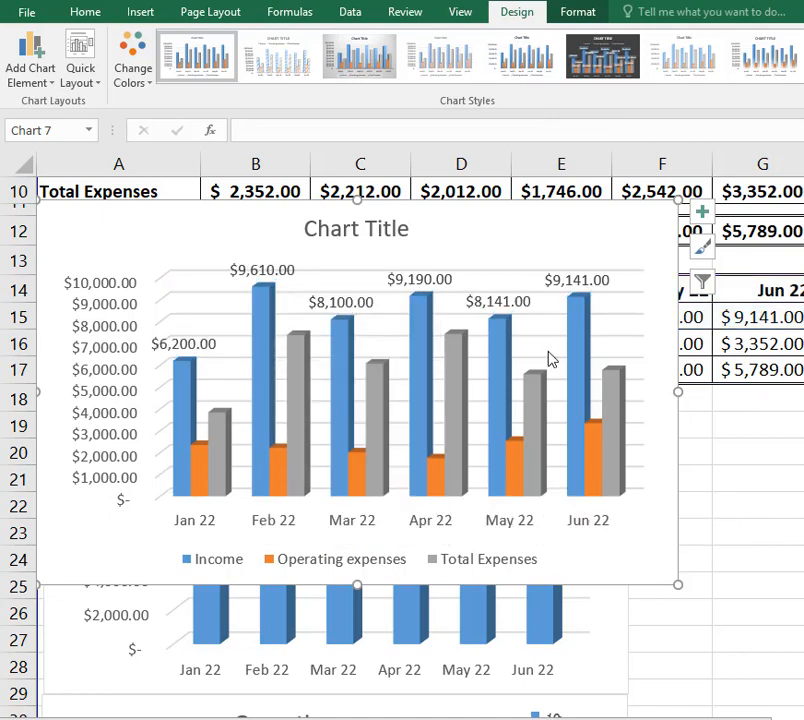
Step: Clear the new chart's data labels and turn them on for all three series
left_click(703, 211)
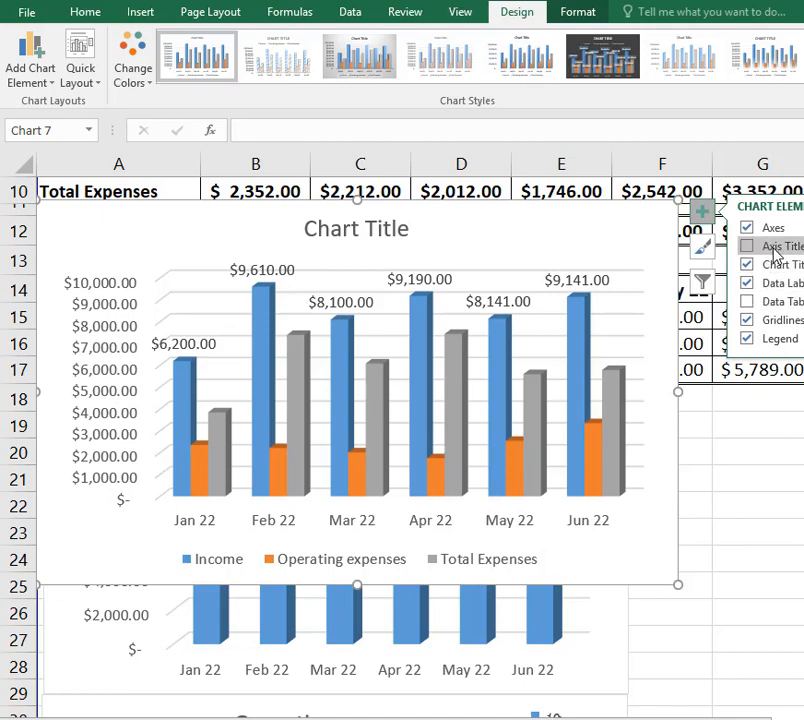
left_click(777, 285)
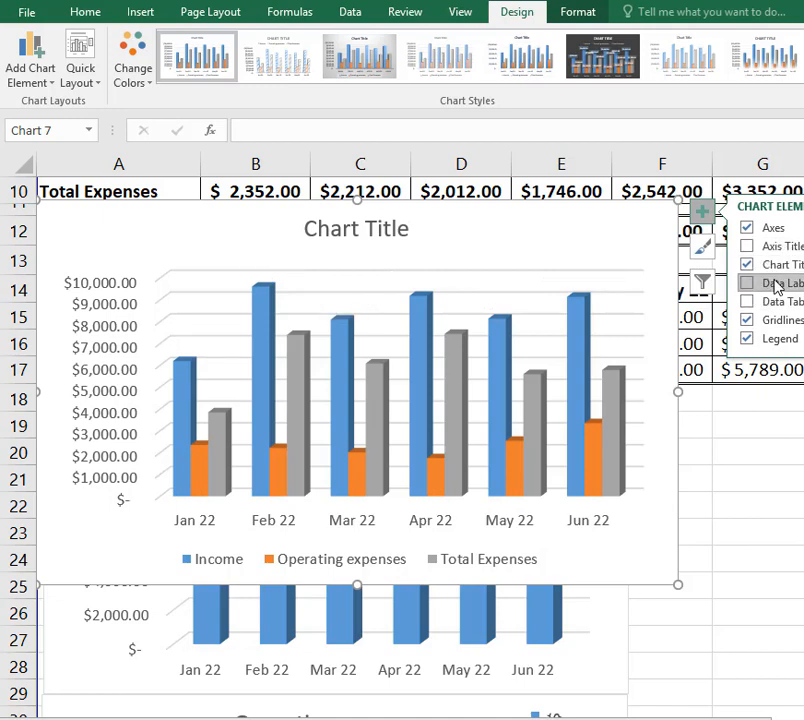
left_click(777, 285)
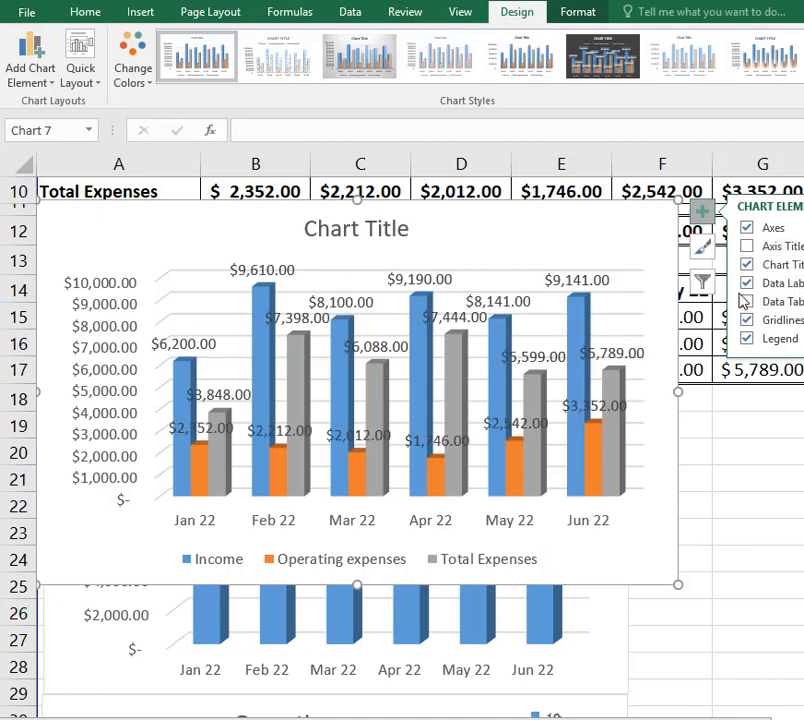
Step: Rotate all text of the Income series' data labels by 90° in the three-series column chart
right_click(602, 280)
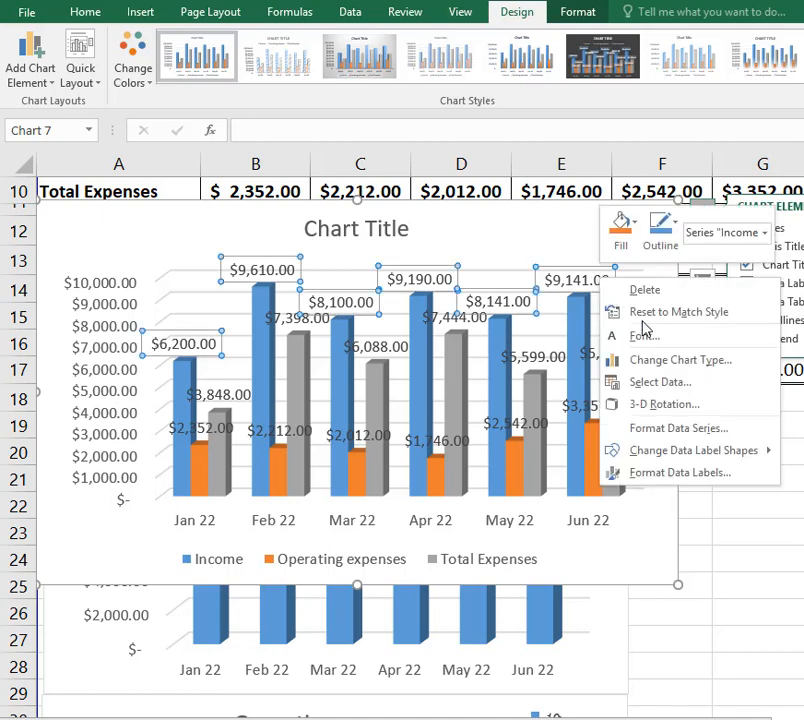
left_click(680, 472)
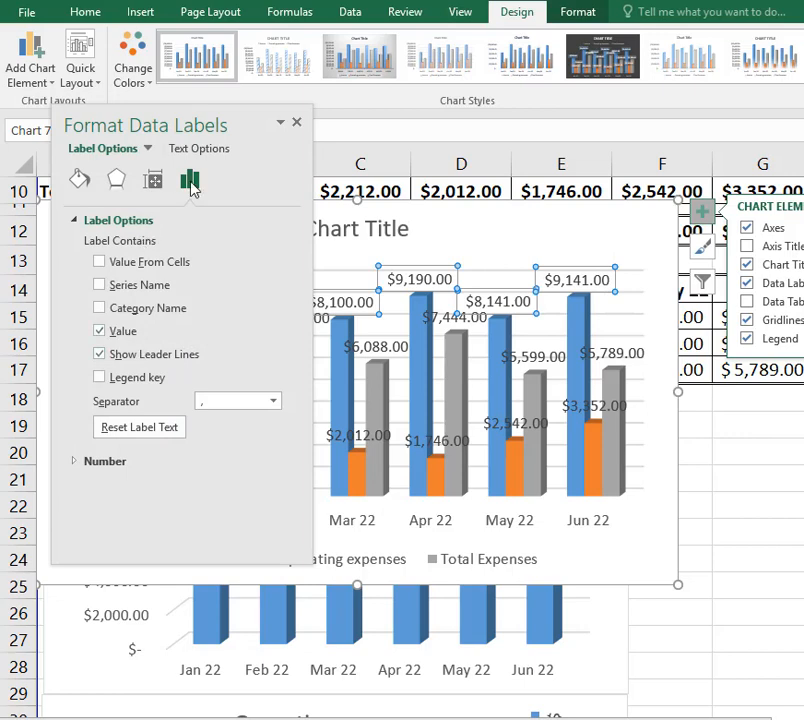
left_click(155, 181)
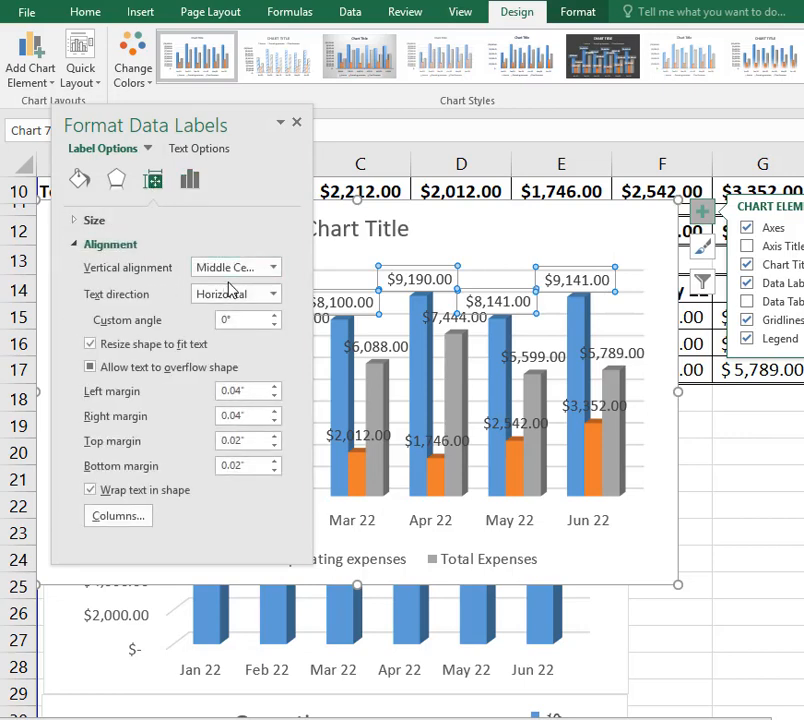
left_click(232, 292)
left_click(247, 378)
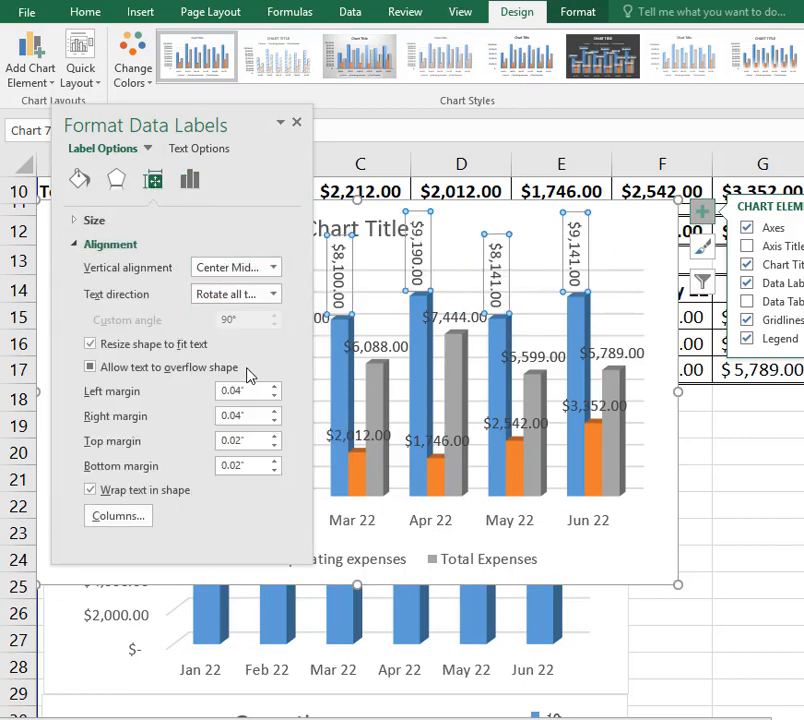
Step: Rotate the data labels of the Total Expenses and Operating expenses series by 90° as well
left_click(458, 320)
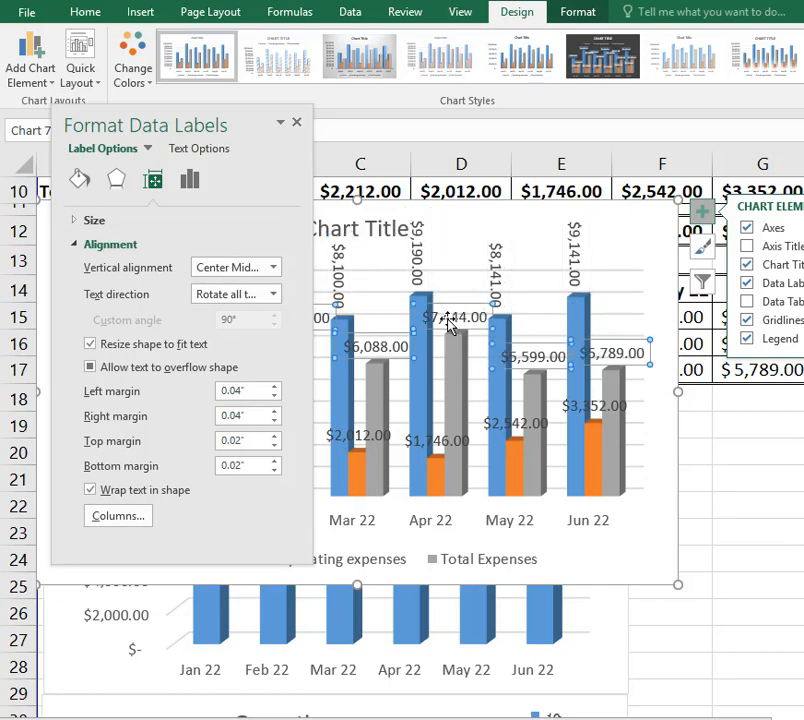
left_click(272, 293)
left_click(255, 405)
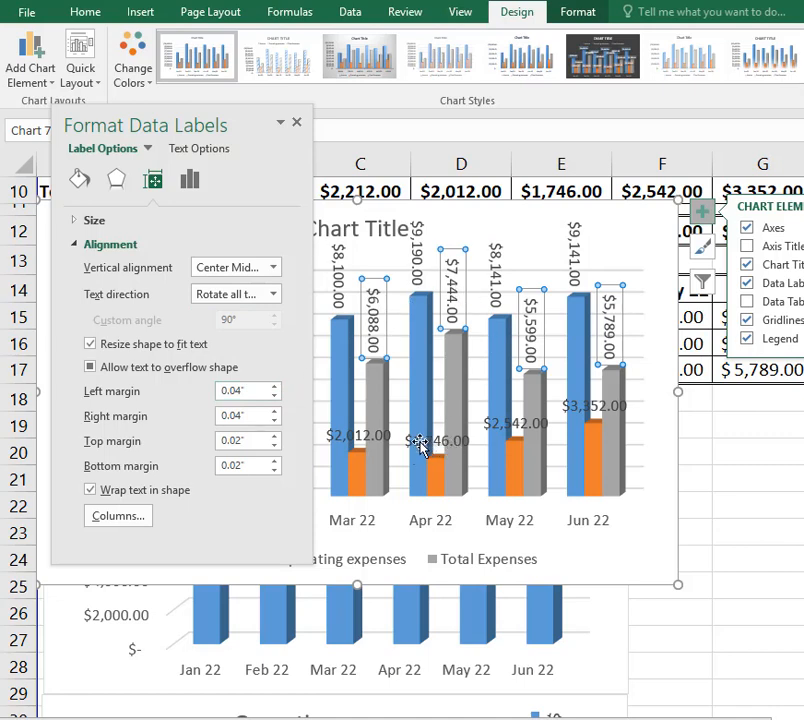
left_click(590, 408)
left_click(273, 293)
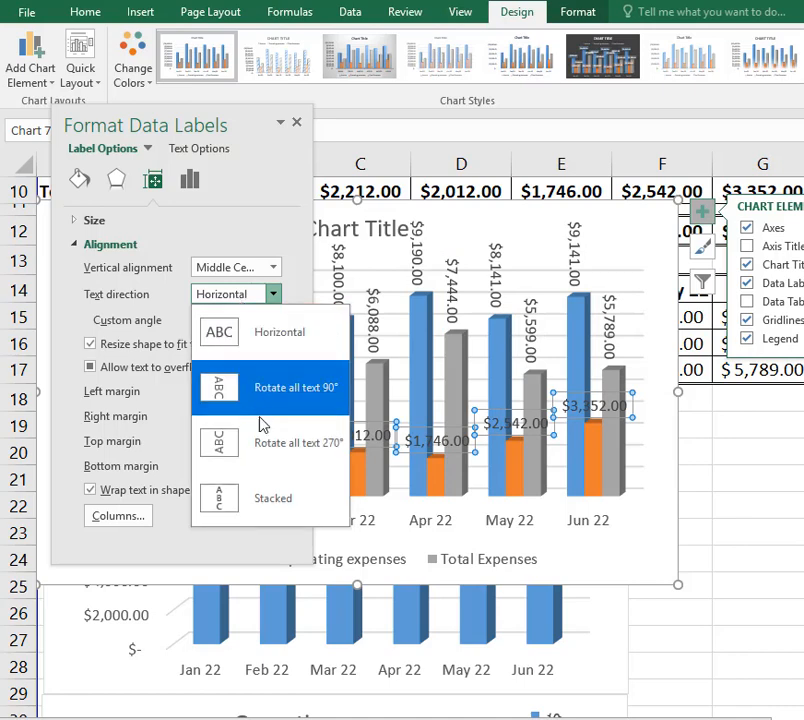
left_click(267, 406)
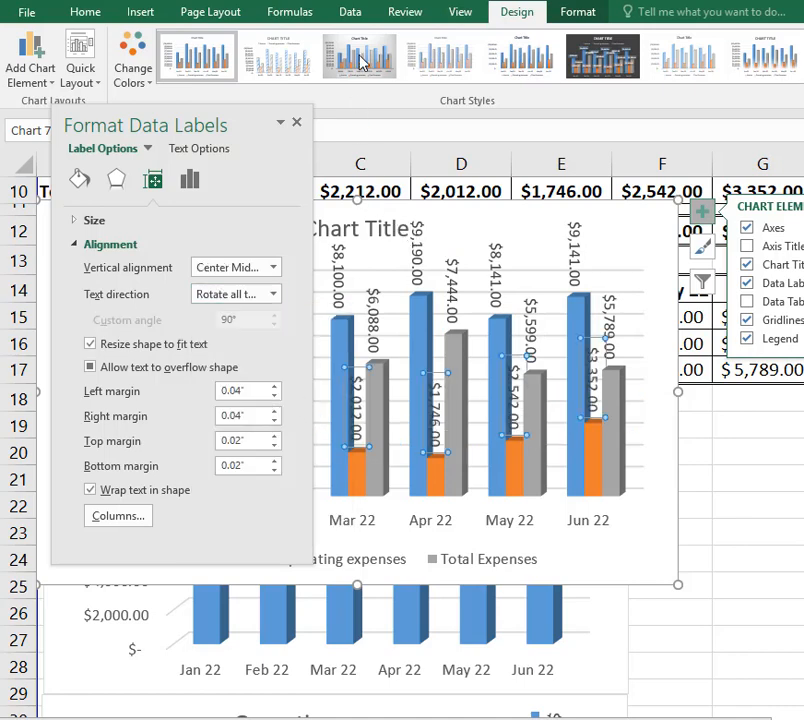
Step: Try Left and then Right vertical alignment on the Operating expenses data labels, and close the label formatting options
left_click(234, 268)
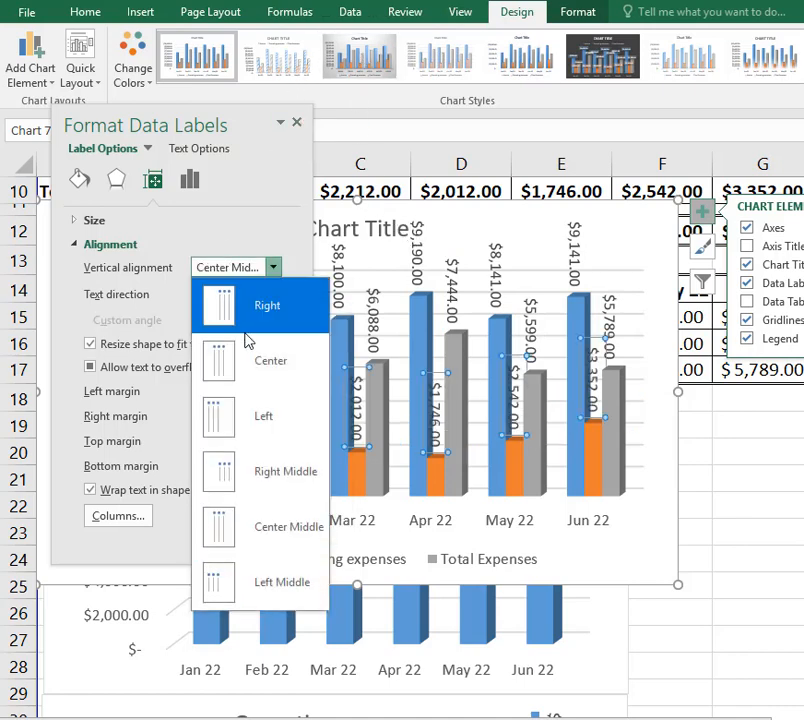
left_click(265, 420)
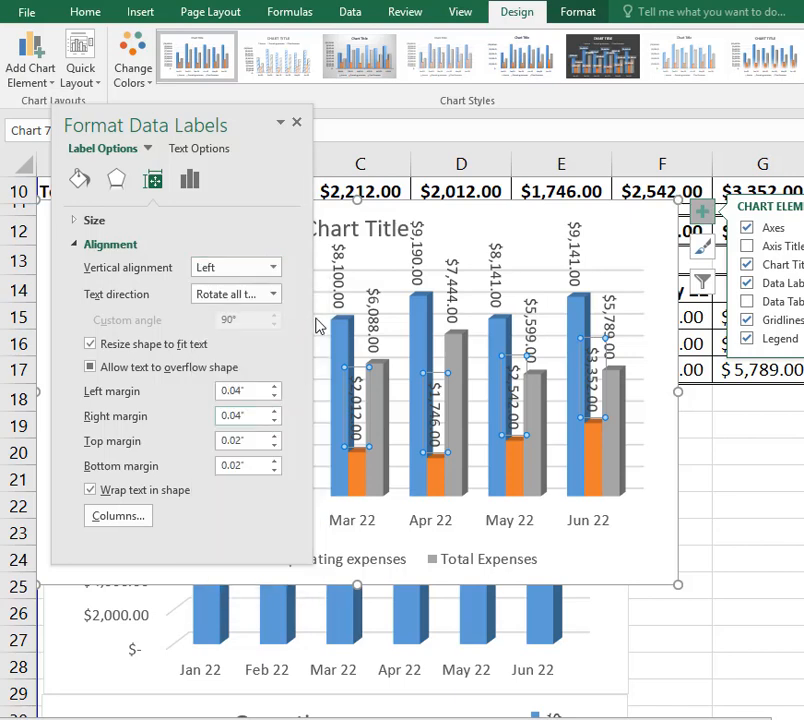
left_click(247, 268)
left_click(276, 313)
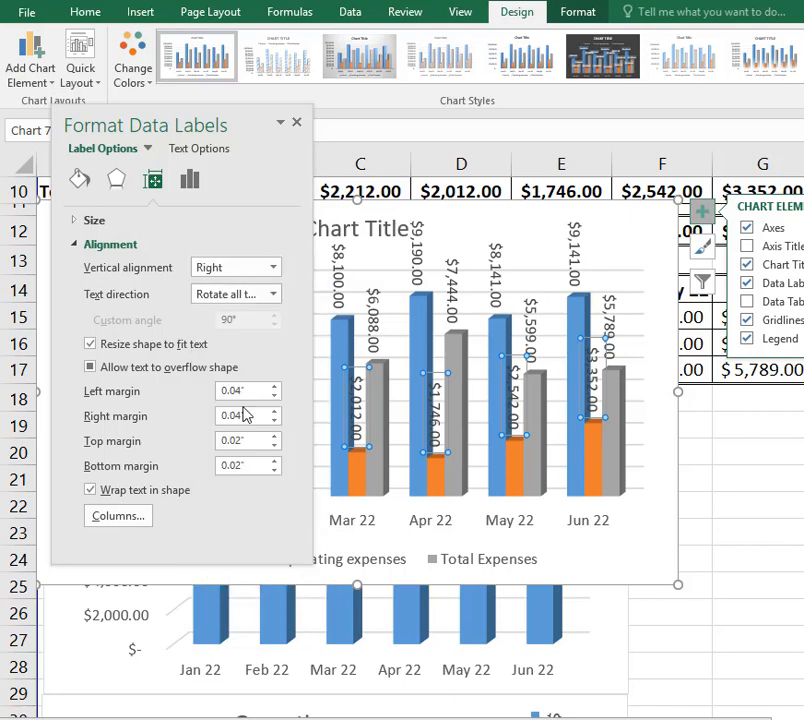
left_click(129, 494)
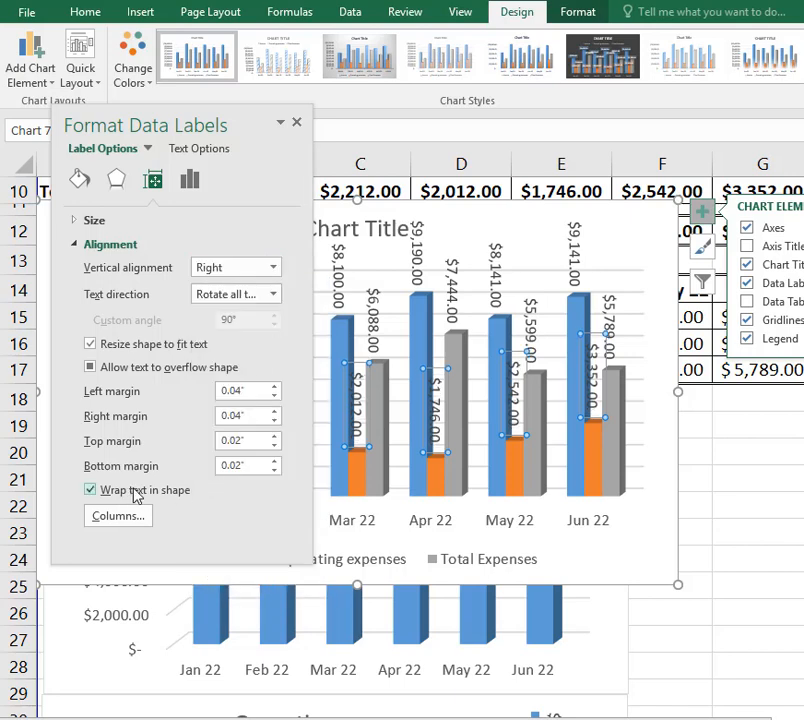
left_click(296, 122)
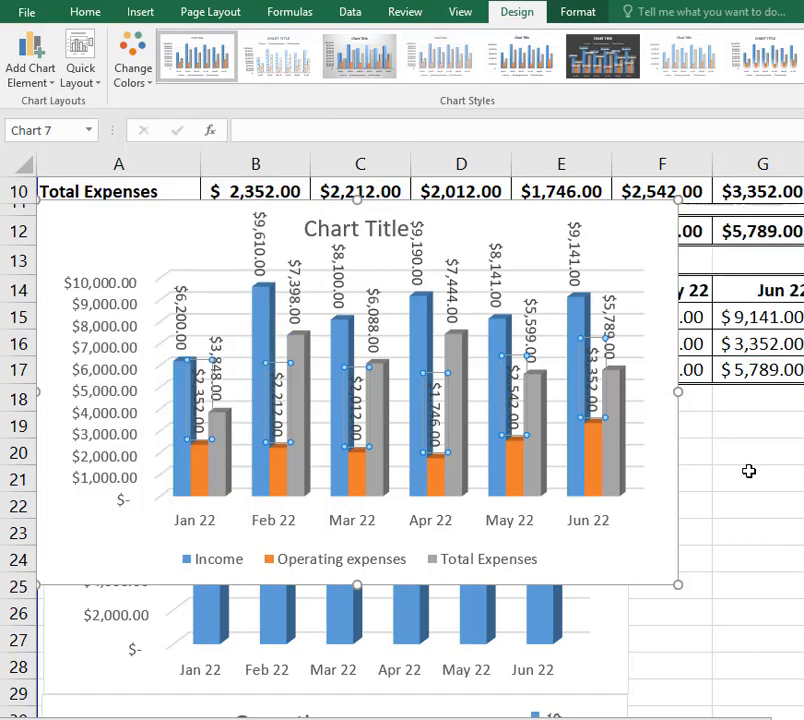
Step: Shrink the three-series chart and move it directly below the Operating expenses chart, spanning rows 44 to 56 from column A
left_click(749, 472)
left_click(651, 228)
left_click_drag(651, 228, 584, 234)
scroll(584, 234, "down", 3)
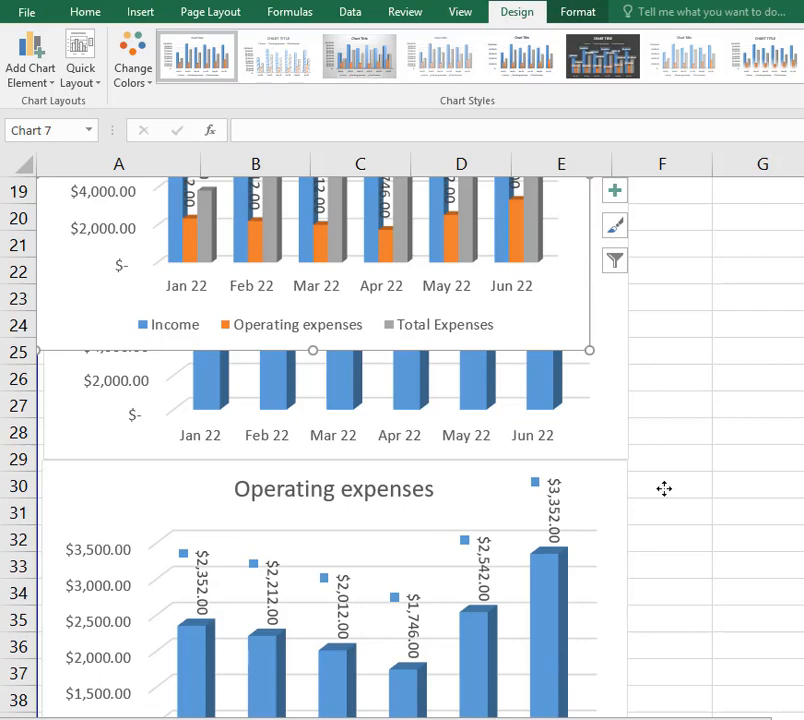
scroll(660, 420, "down", 4)
left_click_drag(700, 327, 672, 562)
scroll(682, 364, "down", 2)
left_click_drag(682, 319, 627, 548)
scroll(615, 560, "down", 2)
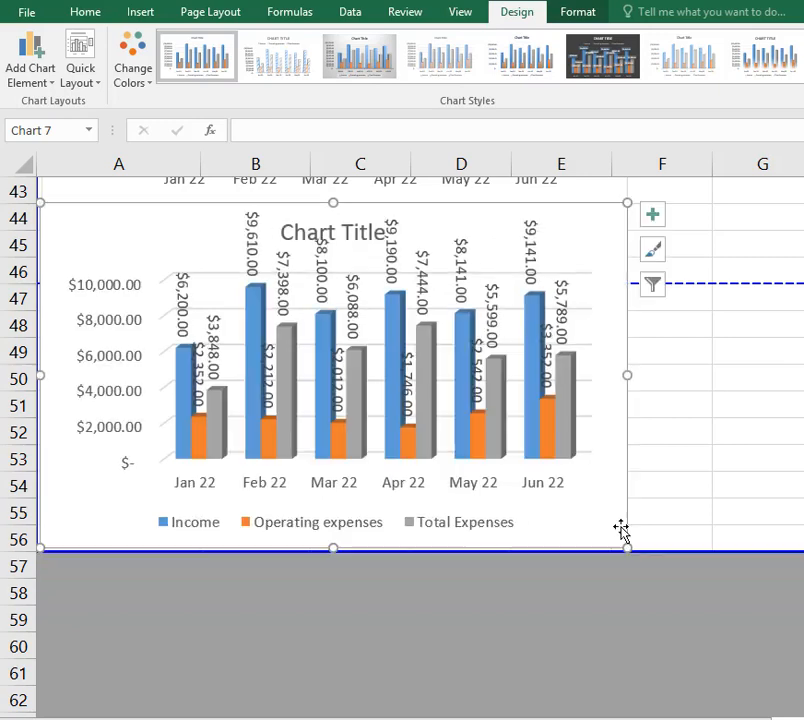
Step: Try axis titles on the three-series chart, hide its legend, and show the legend again at the right
left_click(340, 232)
left_click(324, 283)
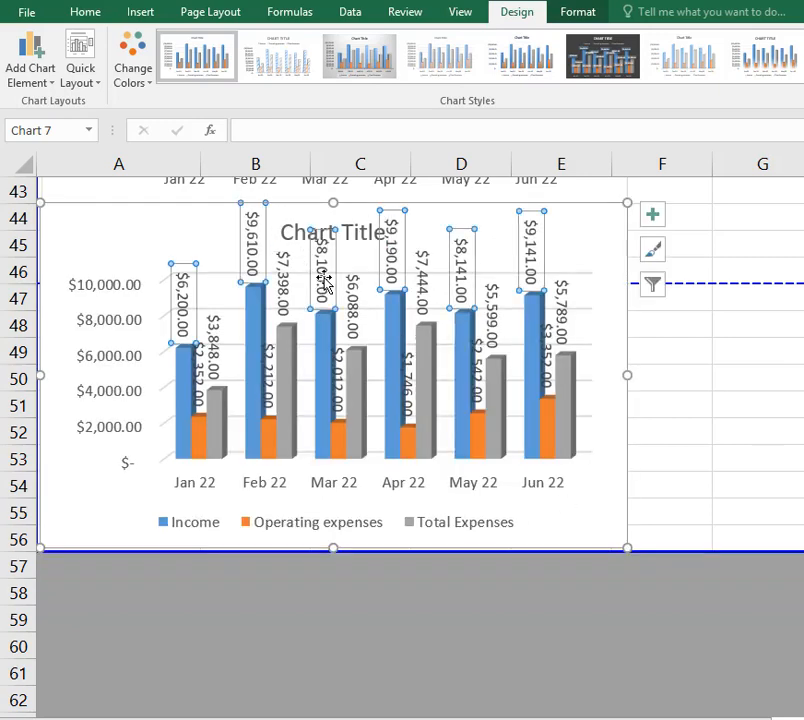
left_click(358, 233)
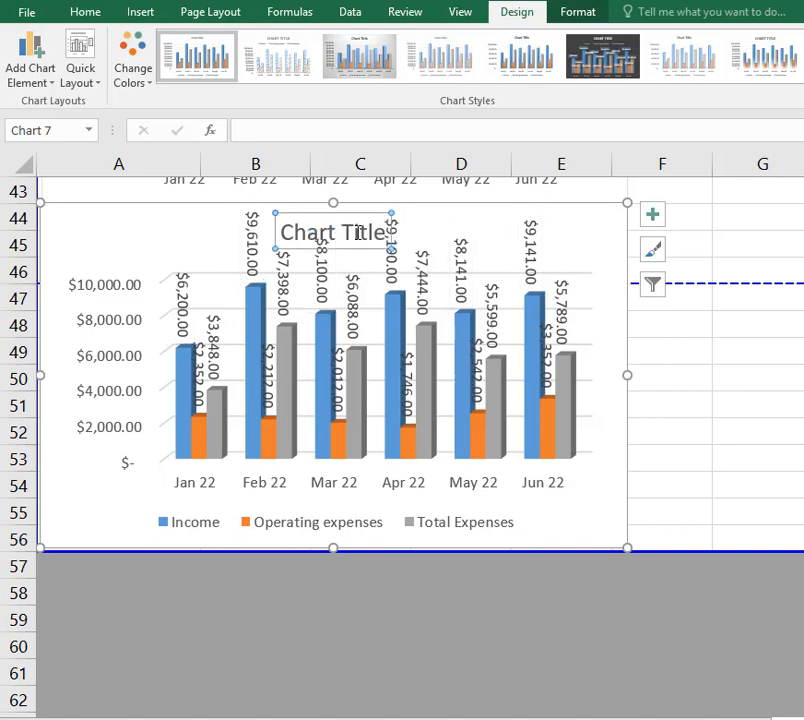
left_click(652, 214)
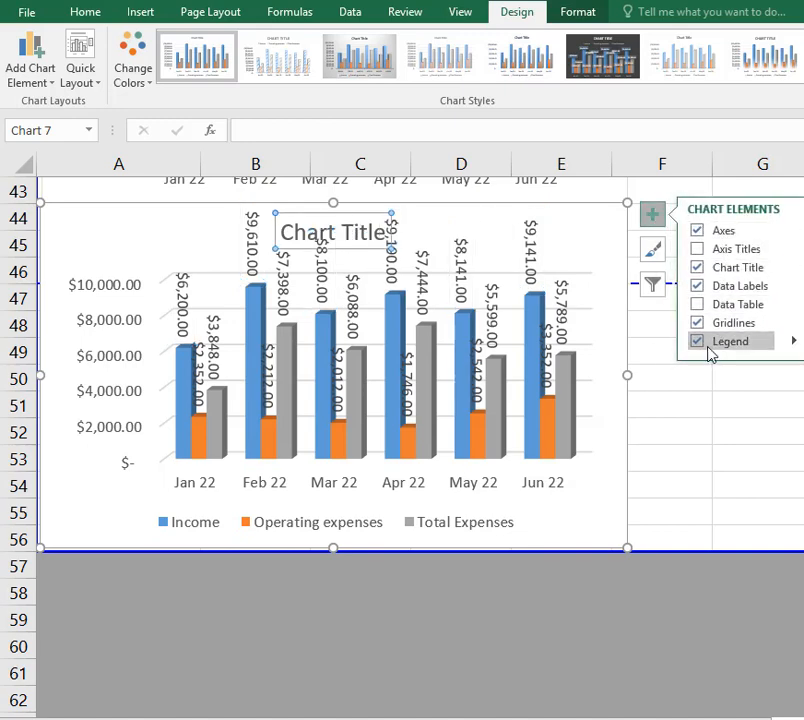
left_click(708, 257)
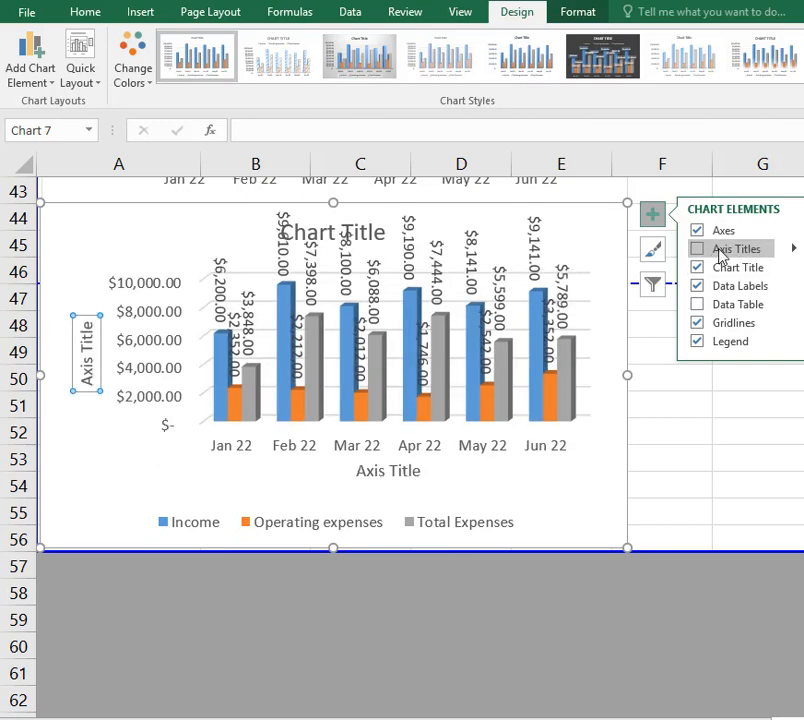
left_click(730, 345)
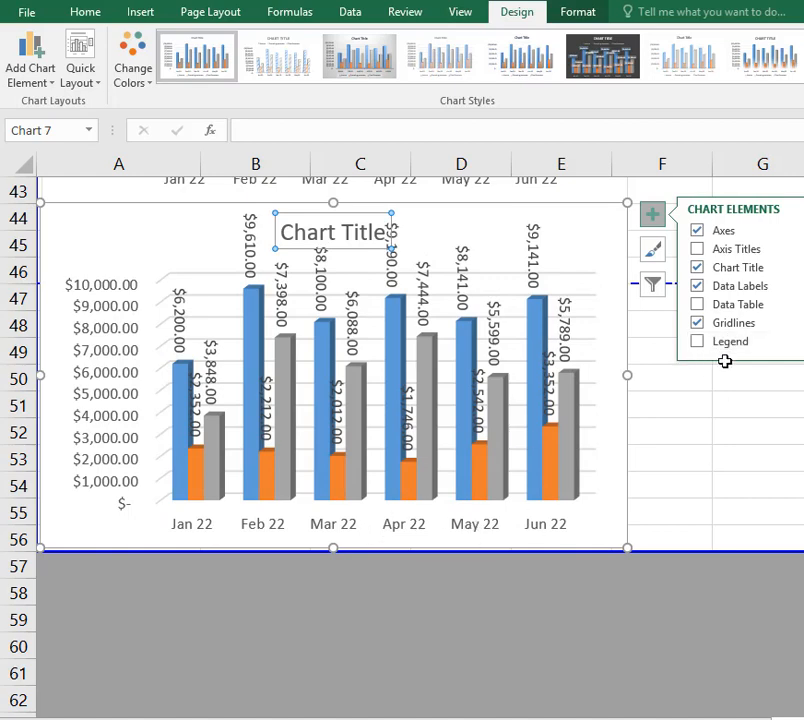
left_click(729, 344)
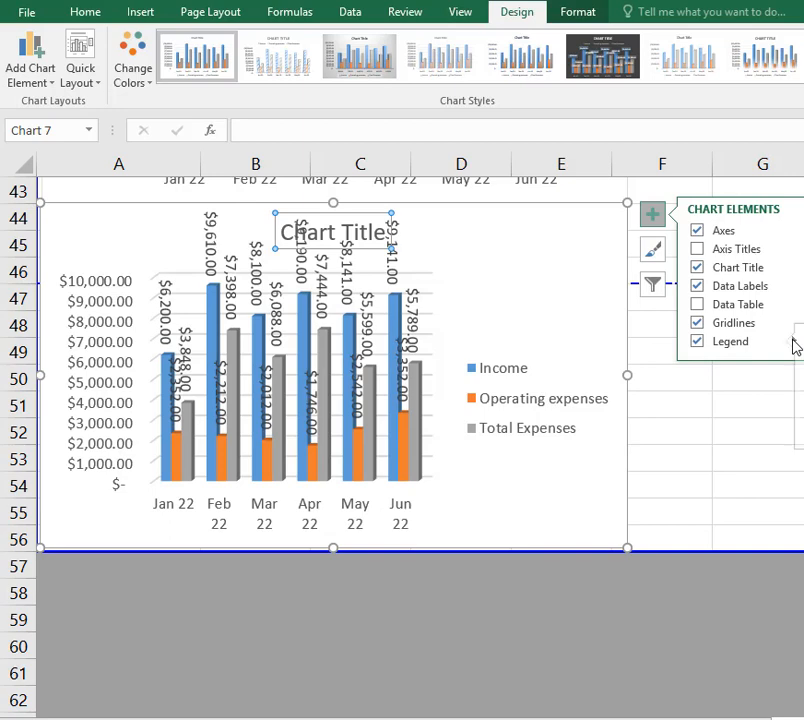
Step: Shrink the Operating expenses chart to end at column D, and reduce the three-series chart to a similar width starting at row 45
left_click(614, 200)
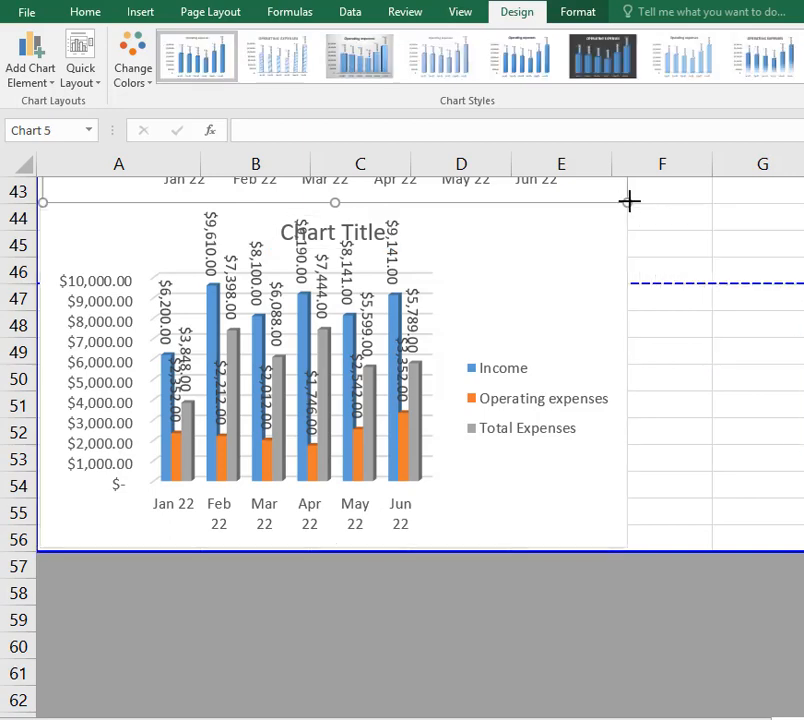
left_click_drag(628, 204, 425, 230)
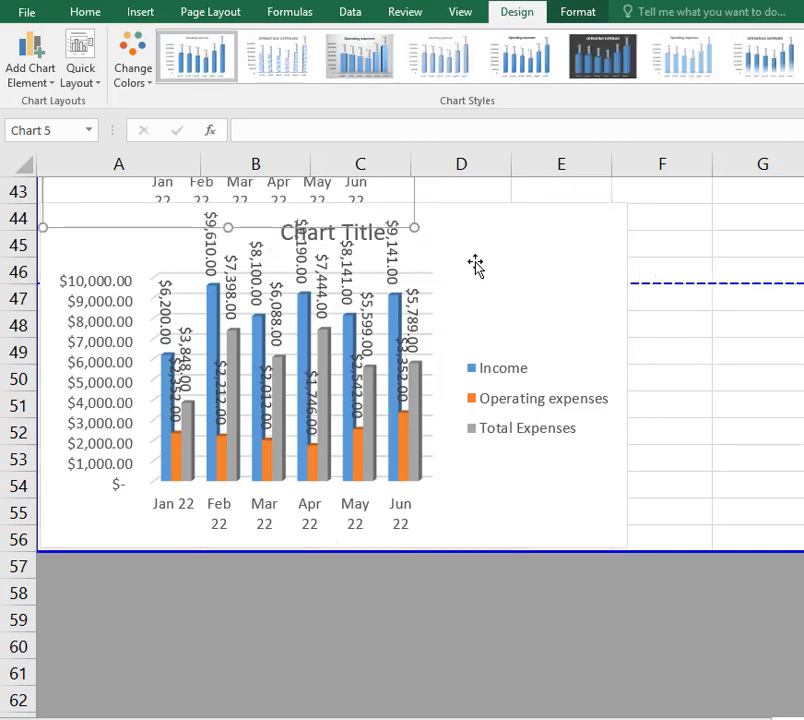
left_click(631, 207)
left_click_drag(628, 203, 438, 232)
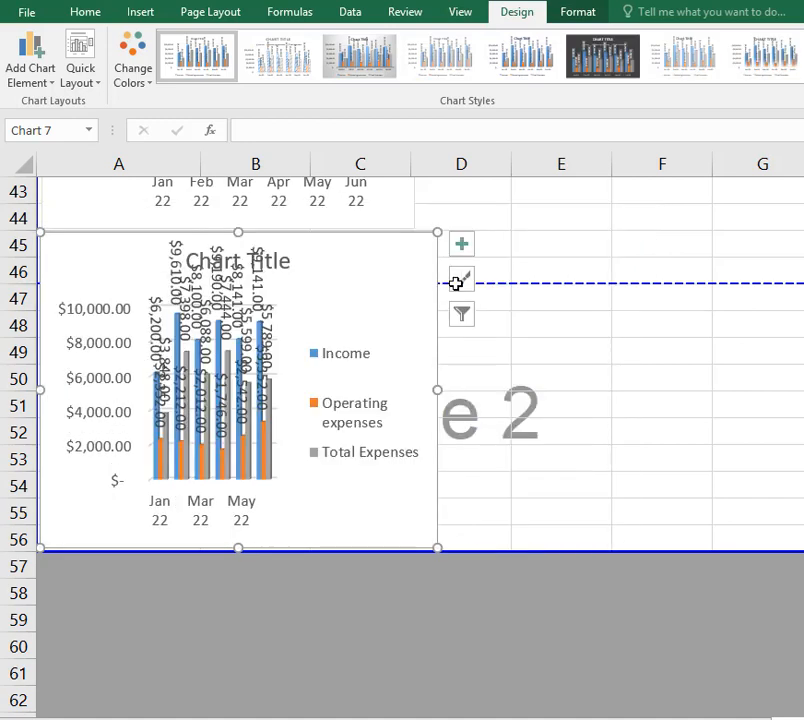
Step: Try the Left and Right legend positions on the three-series chart and set the legend to Bottom
left_click(464, 246)
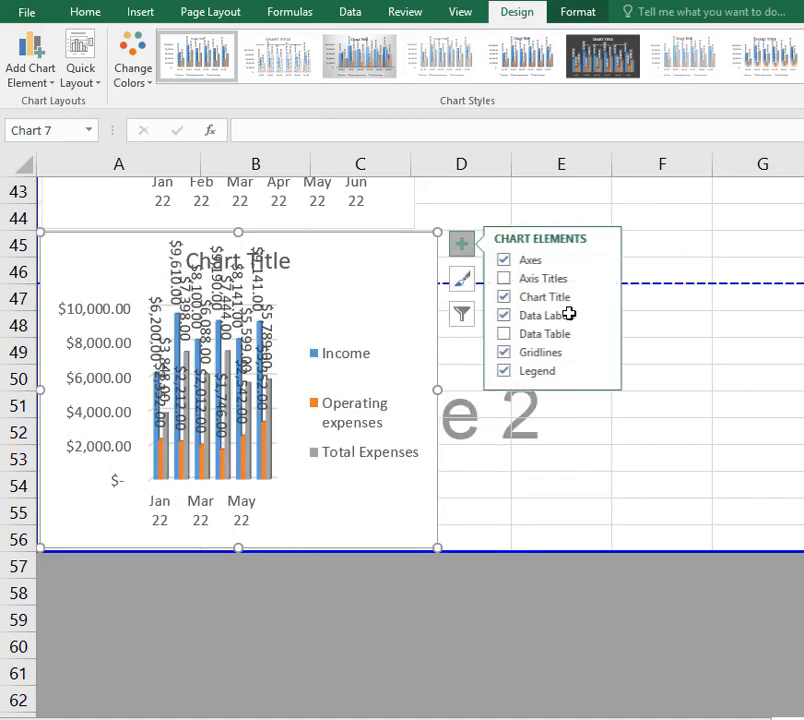
left_click(603, 371)
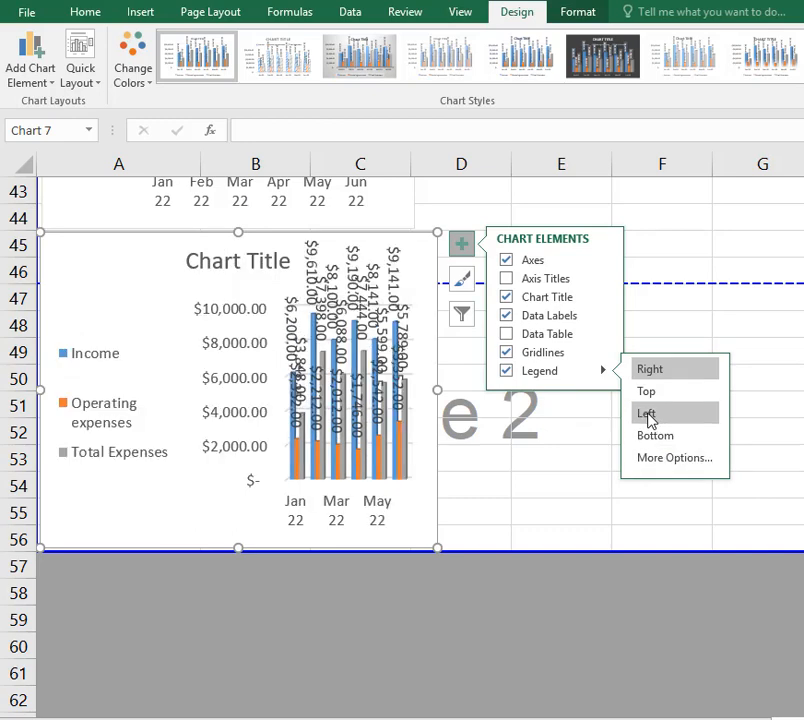
left_click(662, 441)
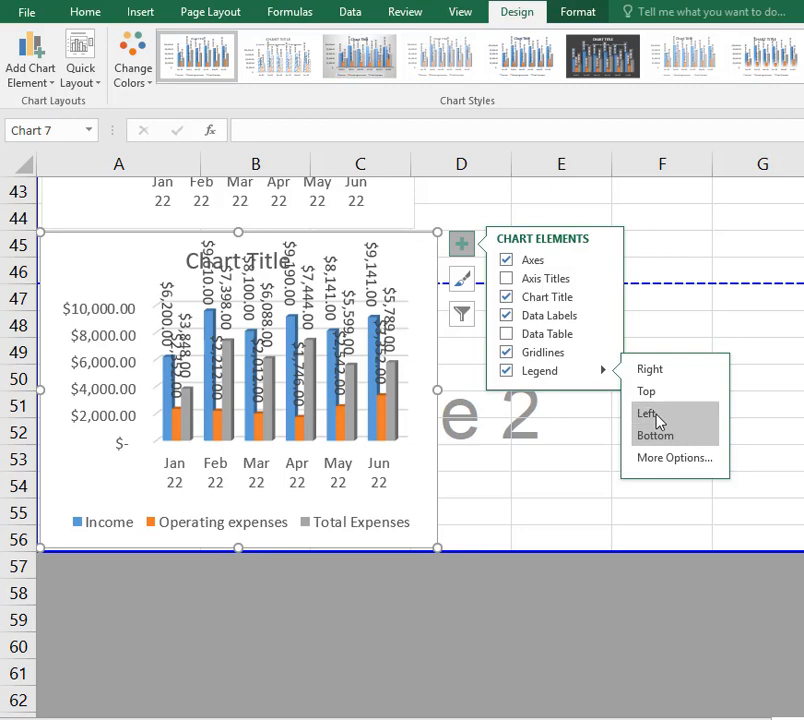
left_click(650, 413)
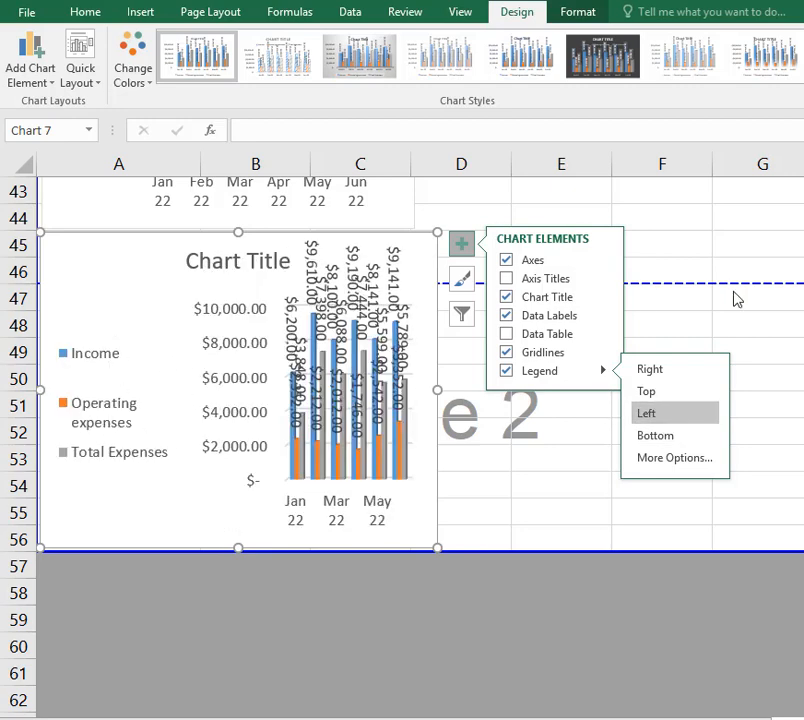
left_click(676, 371)
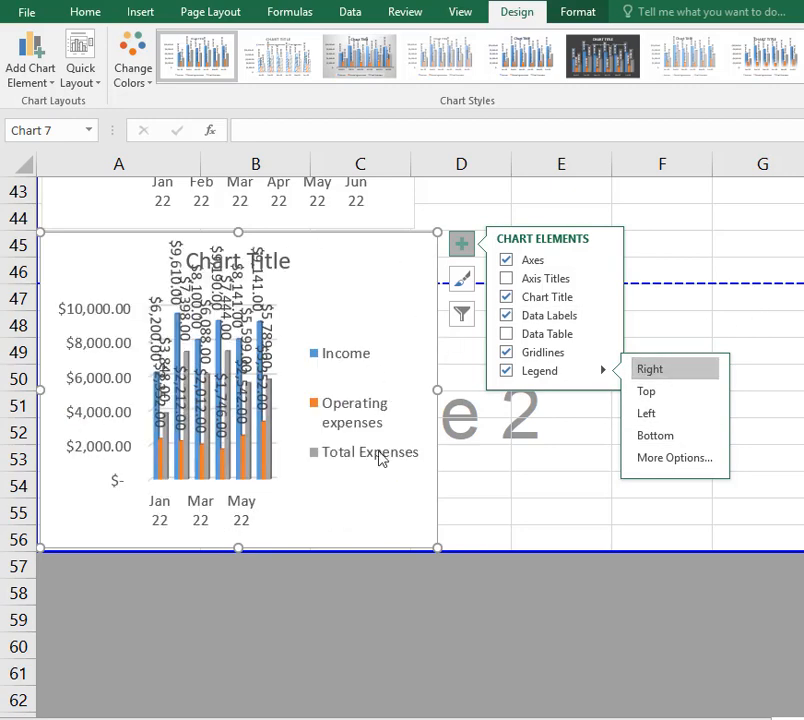
left_click(676, 438)
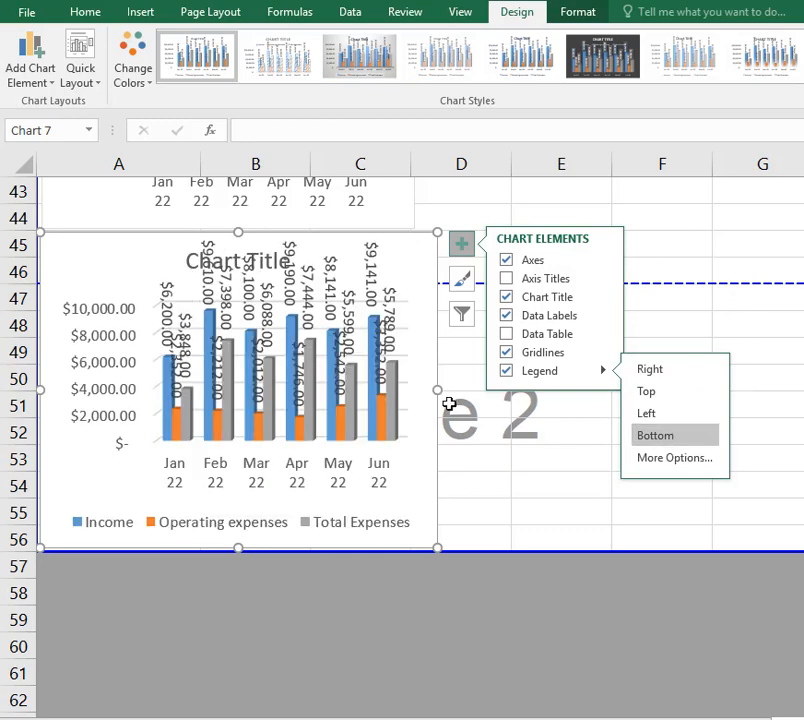
Step: Reset the three-series chart's data labels by turning them off and on, and remove its gridlines
left_click(507, 318)
left_click(521, 319)
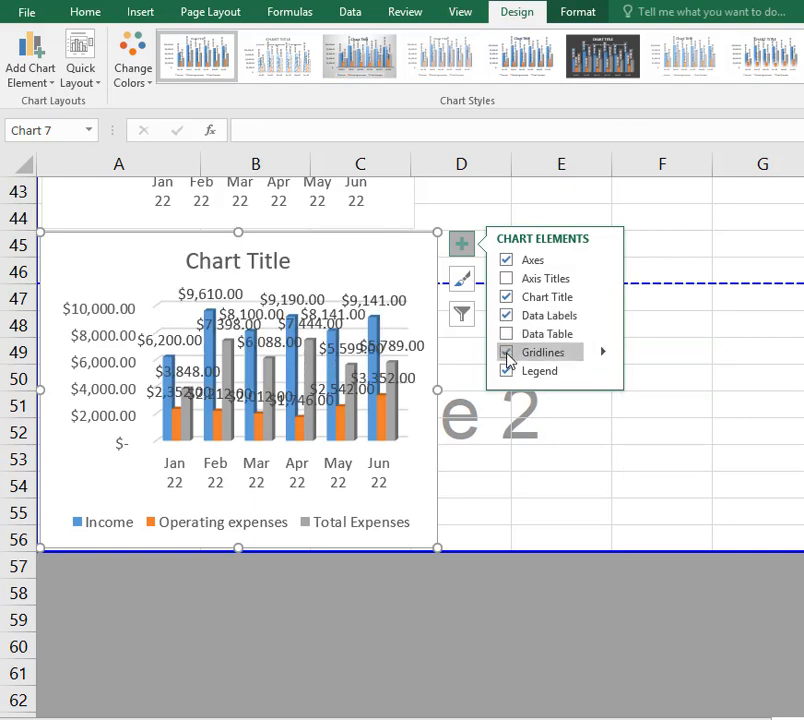
left_click(507, 354)
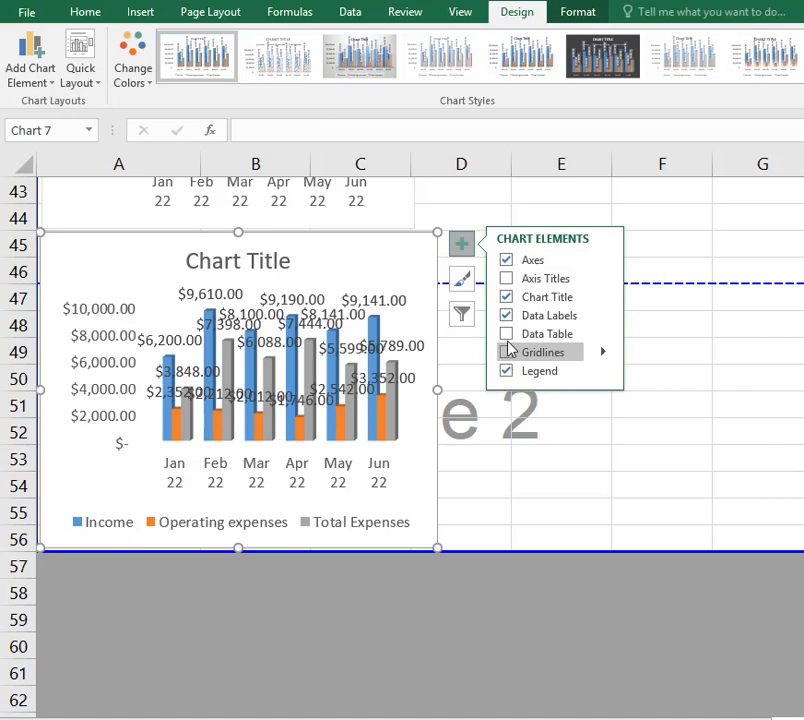
Step: Widen the three-series chart to the end of column F and select each series' data labels in turn
left_click_drag(437, 390, 711, 365)
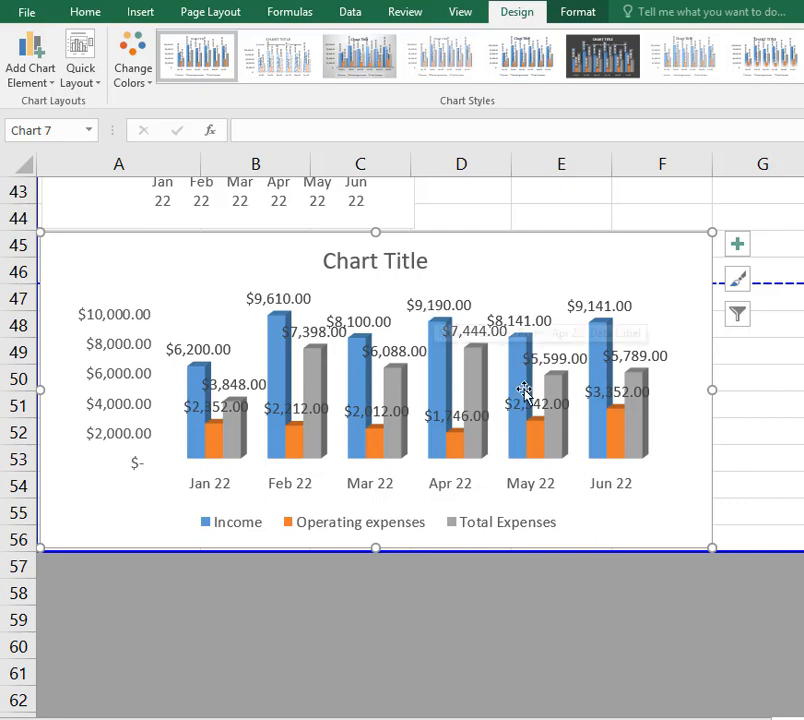
left_click(607, 307)
left_click(632, 357)
left_click(616, 395)
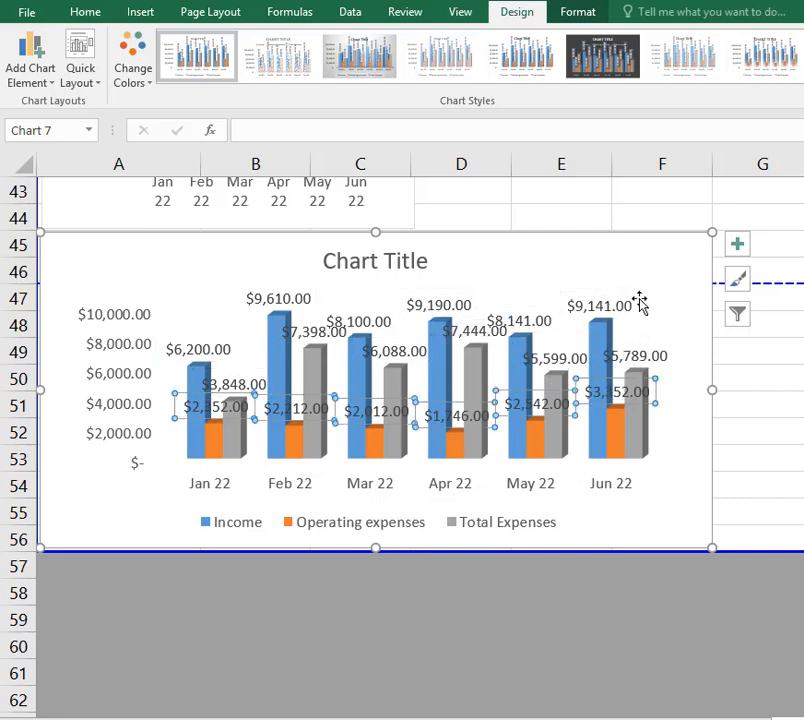
Step: Replace the three-series chart's placeholder title with "7T1Education expense"
left_click(336, 263)
double_click(330, 262)
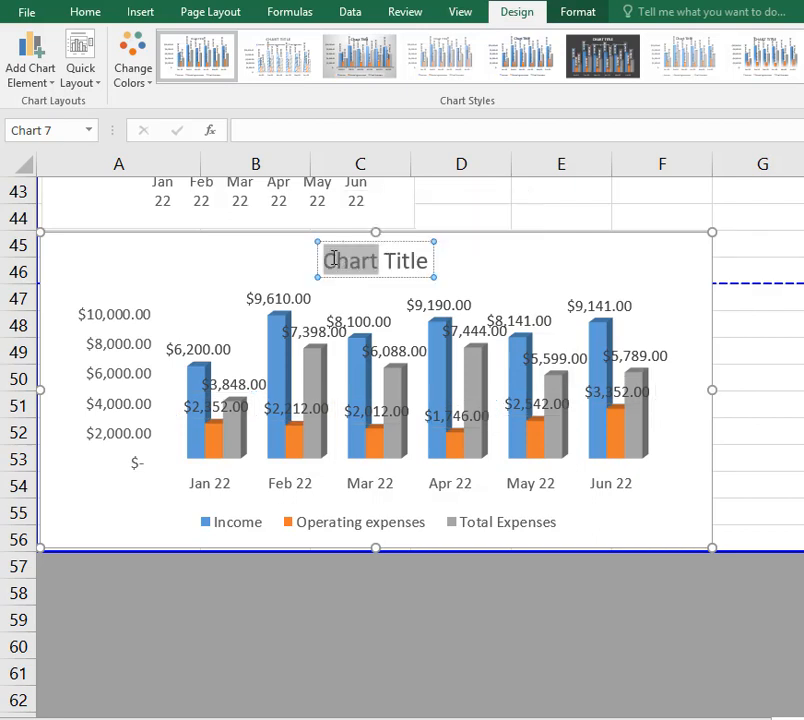
left_click_drag(333, 260, 445, 259)
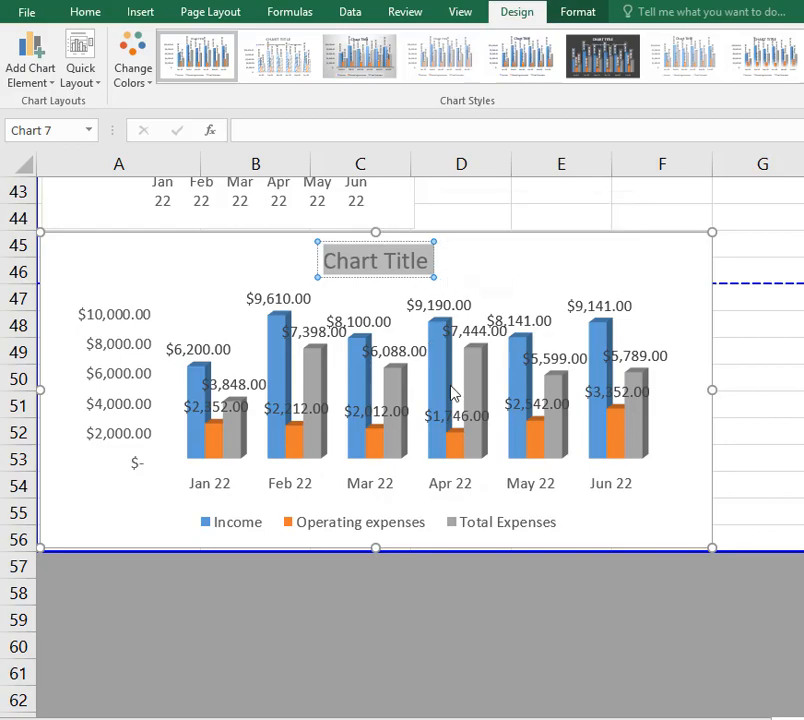
scroll(452, 393, "up", 1)
scroll(452, 393, "up", 7)
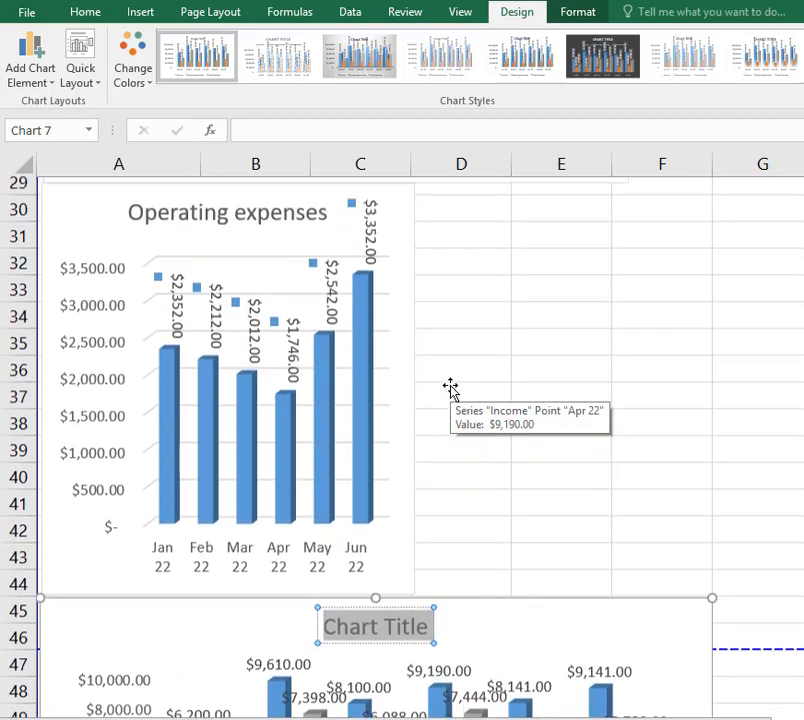
scroll(376, 364, "up", 6)
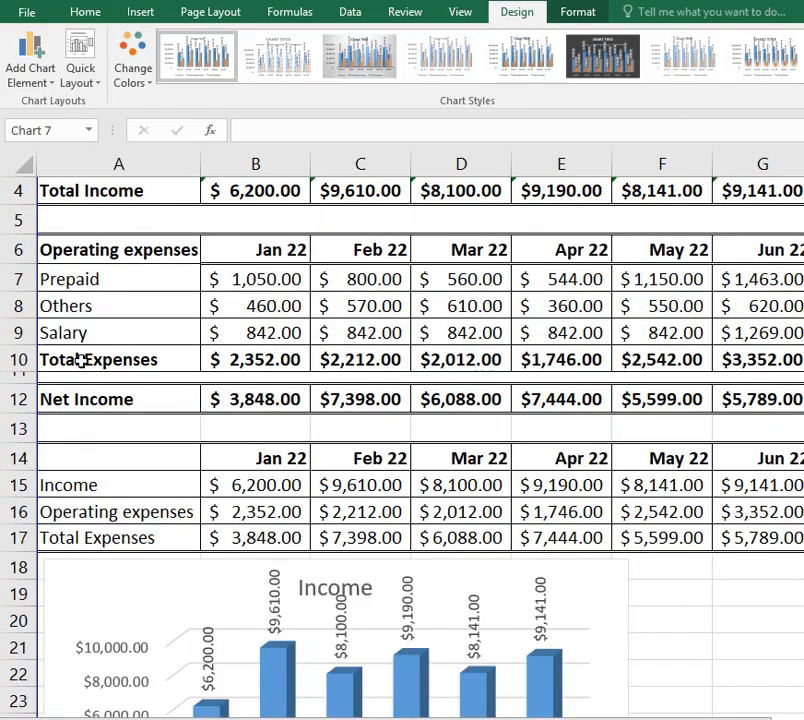
scroll(172, 576, "down", 13)
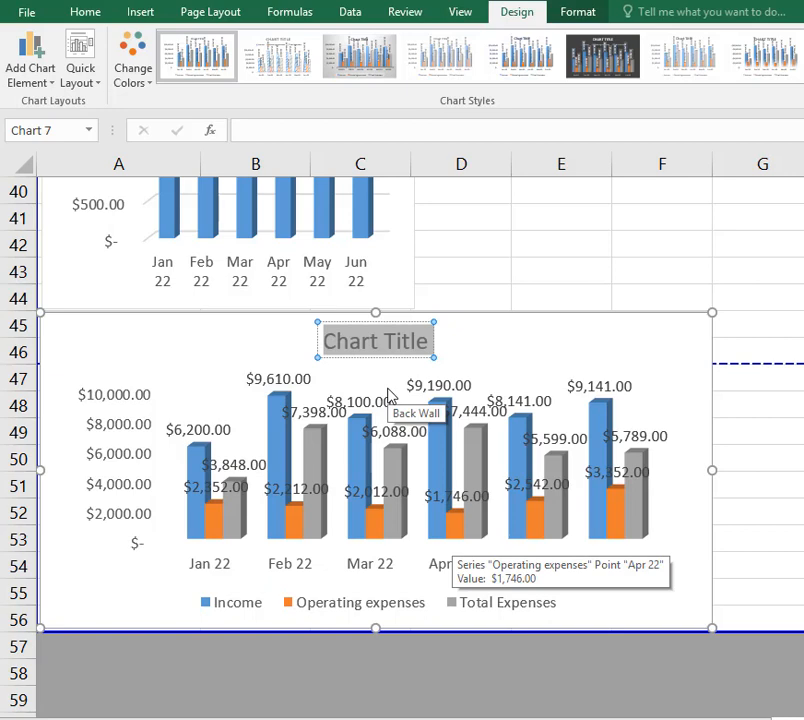
type("7T2")
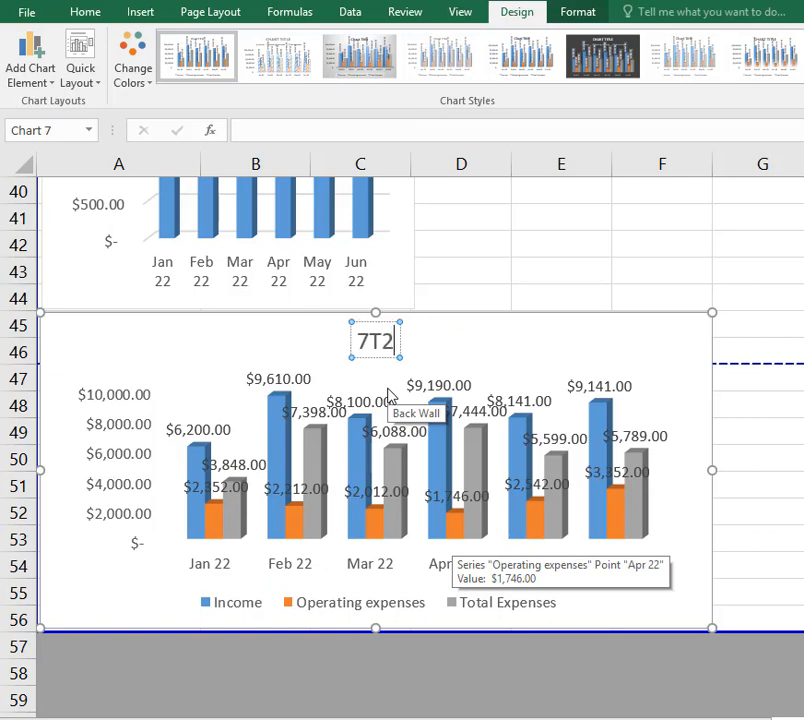
key("BackSpace")
type("1Education")
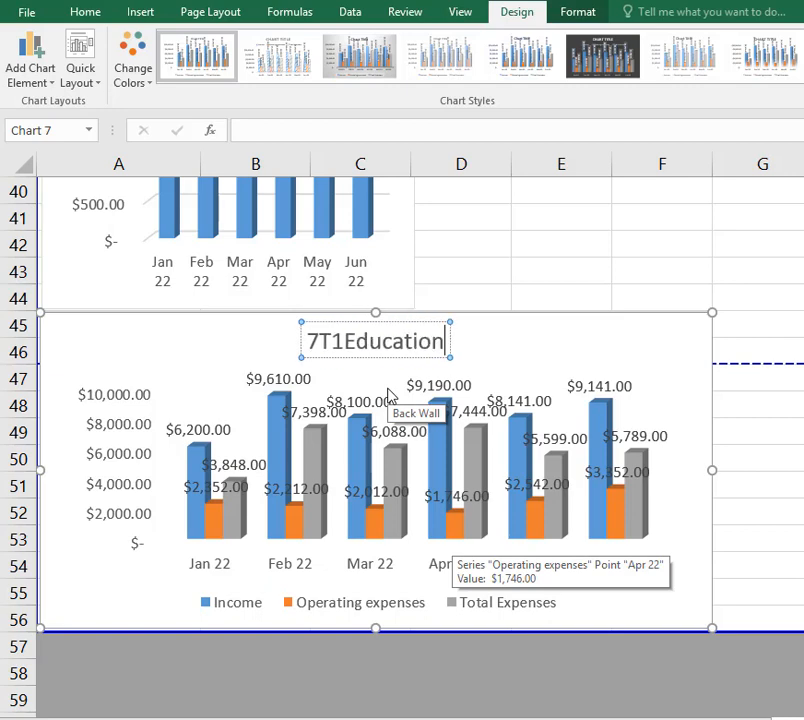
type(" expen")
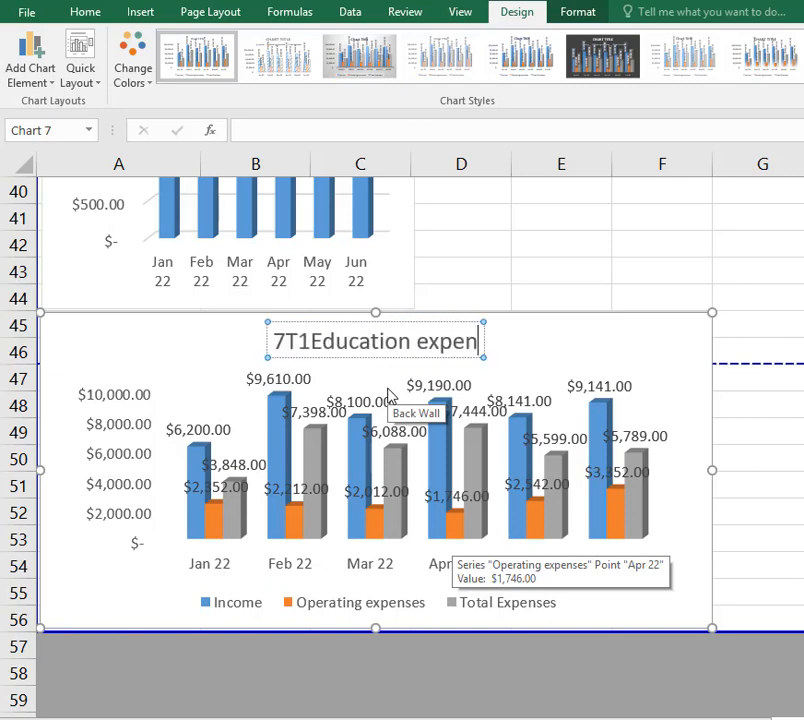
type("se")
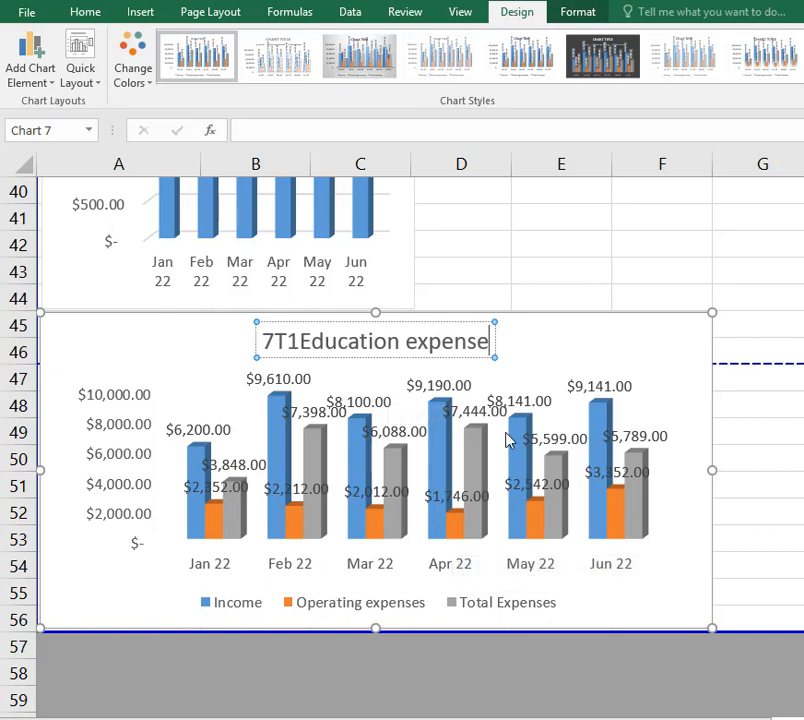
left_click(610, 352)
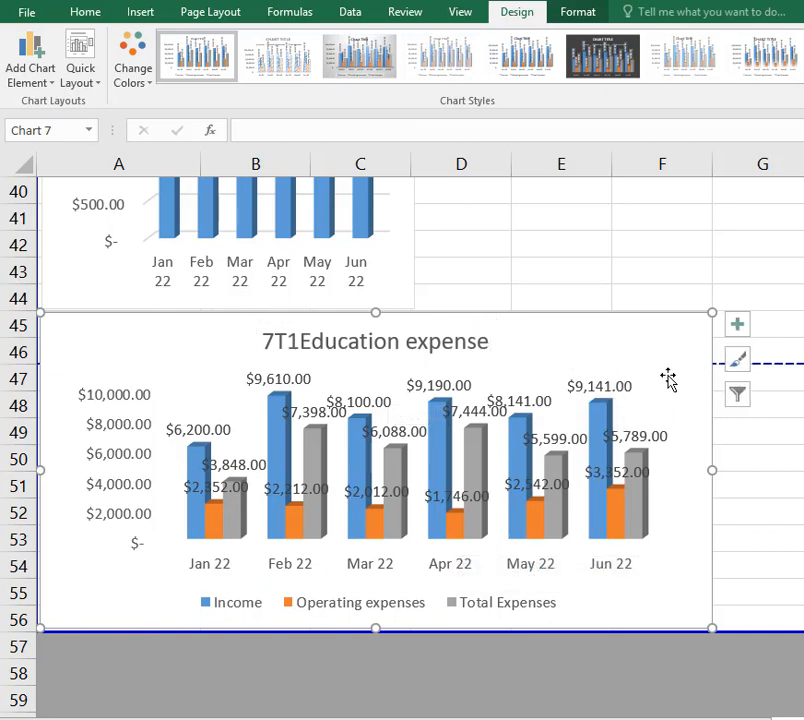